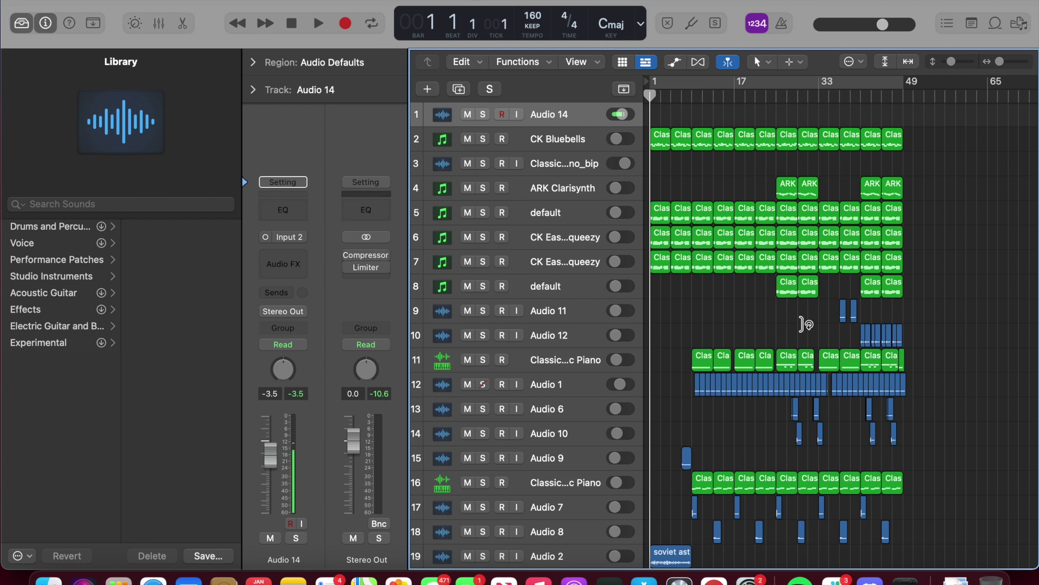
# - Zoom and scroll over all tracks, then play the beat from the start and stop near bar 37
pyautogui.press('super+Right')
pyautogui.scroll(-4, 775, 389)
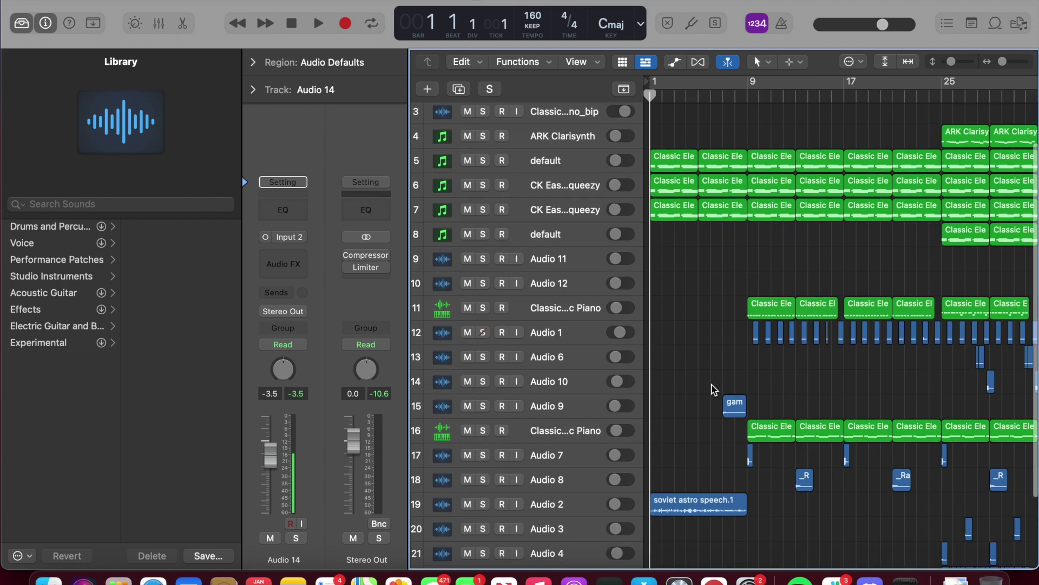
pyautogui.scroll(4, 737, 486)
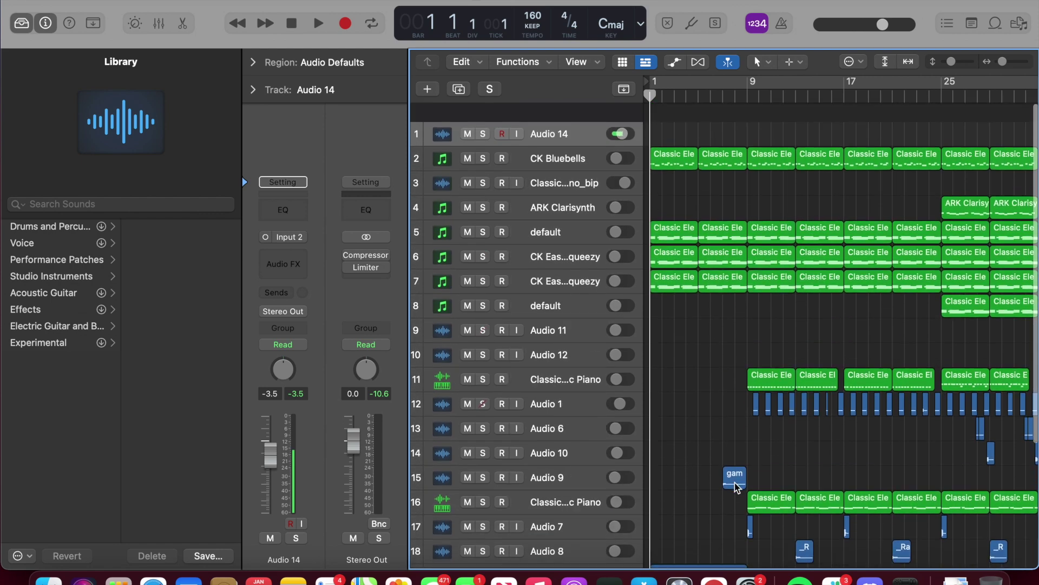
pyautogui.press('super+Left')
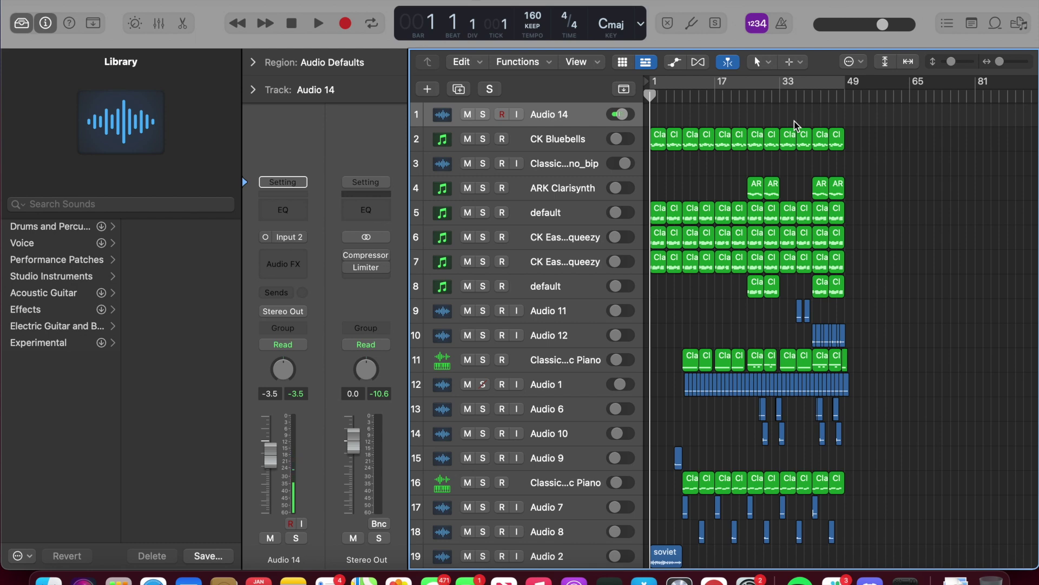
pyautogui.press('space')
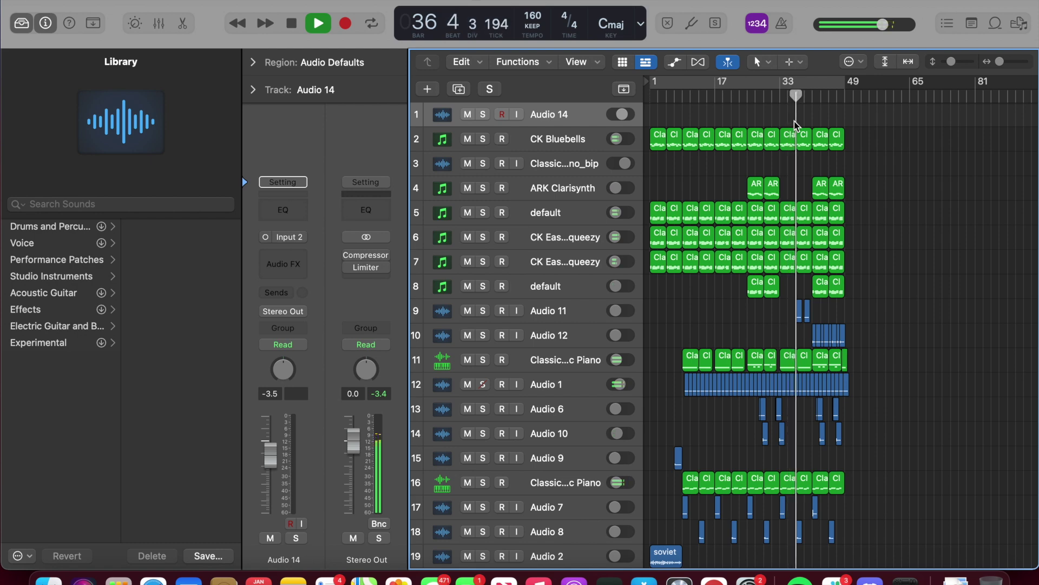
pyautogui.press('space')
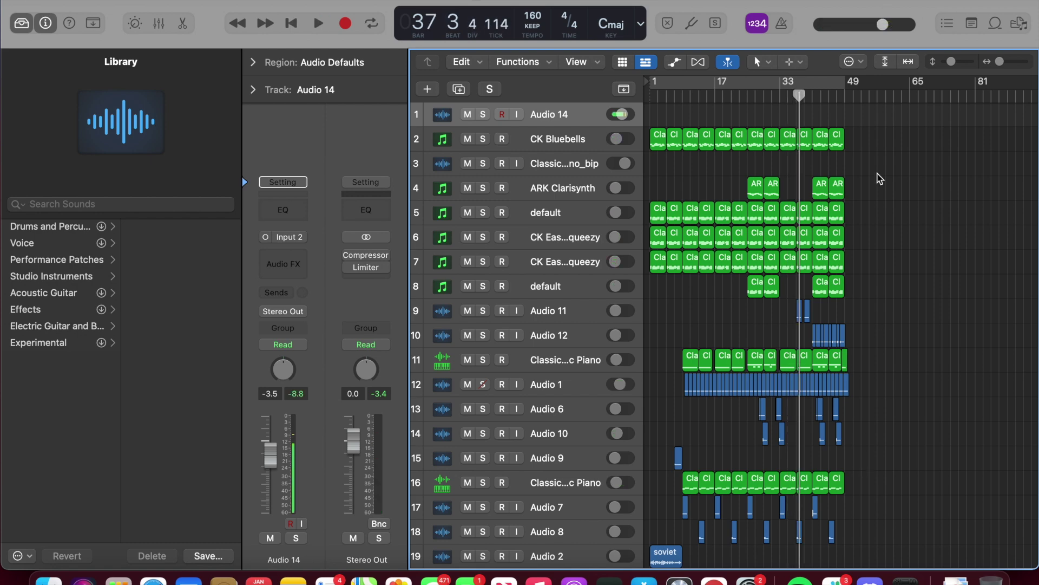
# - Select and deselect all regions, then marquee-select regions while scrolling through the arrangement
pyautogui.moveTo(878, 142); pyautogui.dragTo(654, 566)
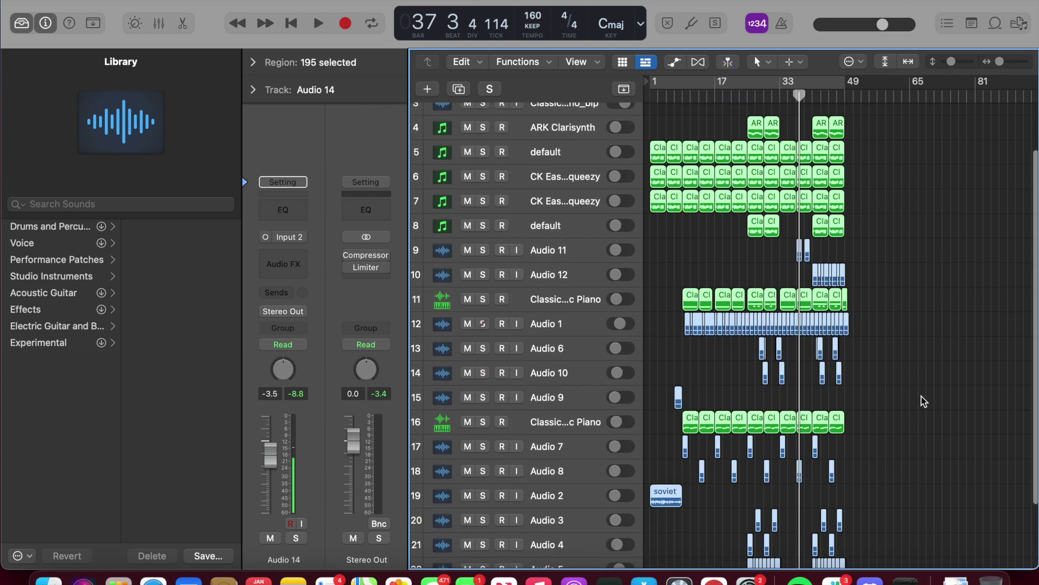
pyautogui.click(924, 401)
pyautogui.scroll(3, 924, 401)
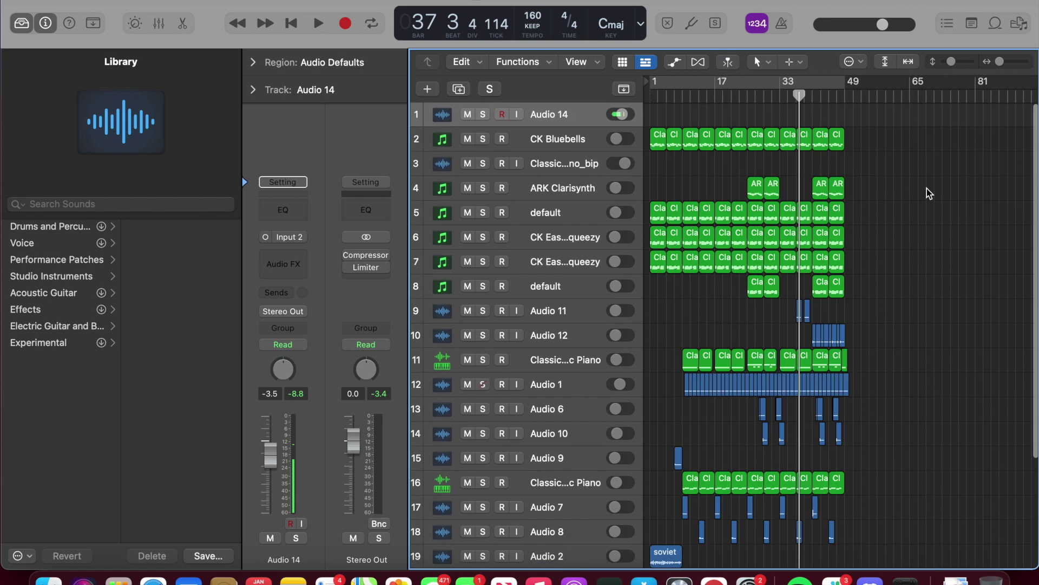
pyautogui.scroll(8, 853, 219)
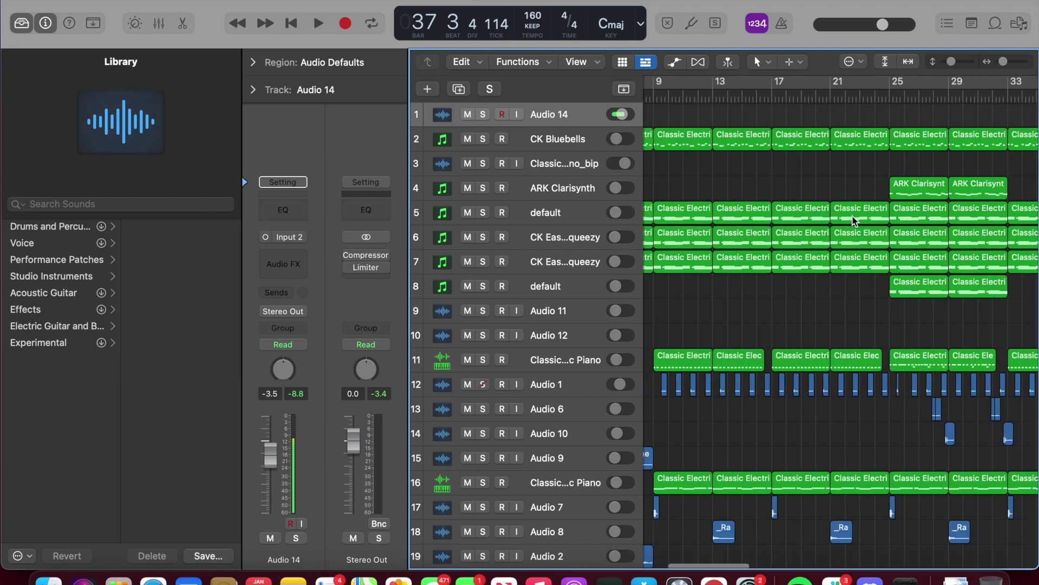
pyautogui.hscroll(5, 845, 325)
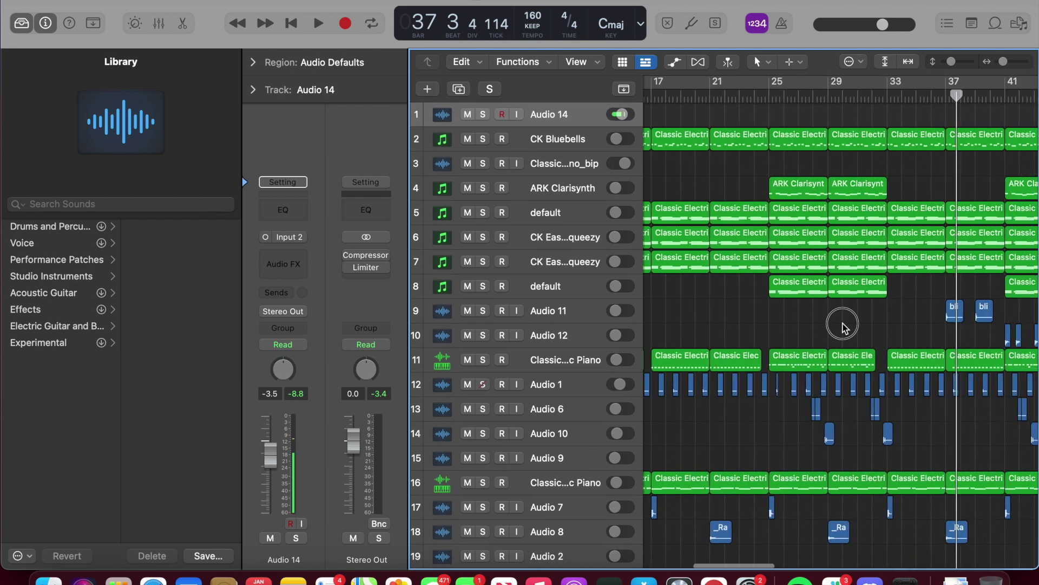
pyautogui.moveTo(843, 323); pyautogui.dragTo(787, 169)
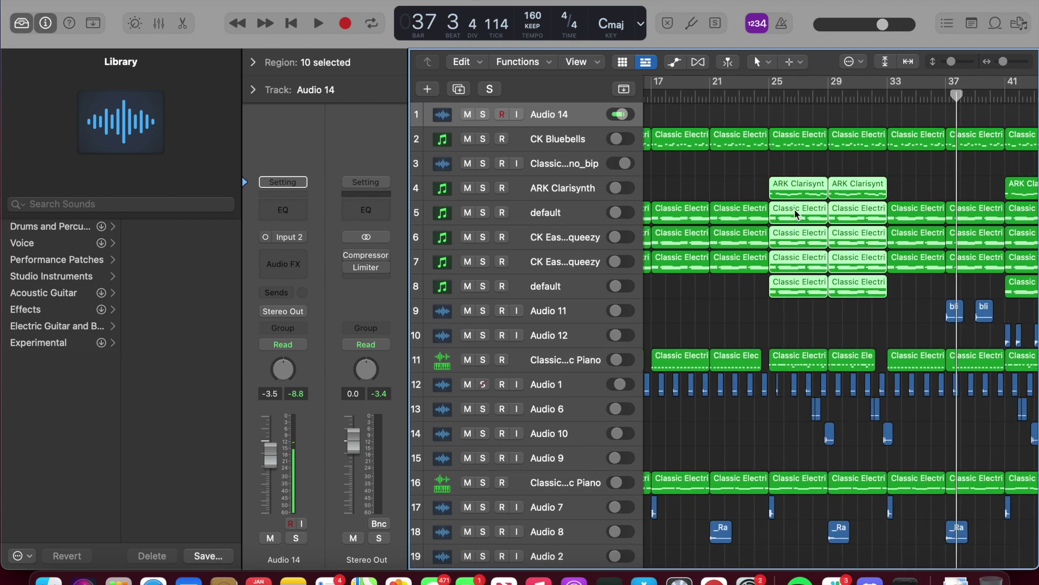
pyautogui.scroll(-4, 795, 214)
# - Open the first Classic Electric Piano region on track 5 in the Piano Roll, inspect it, and close it
pyautogui.click(678, 214)
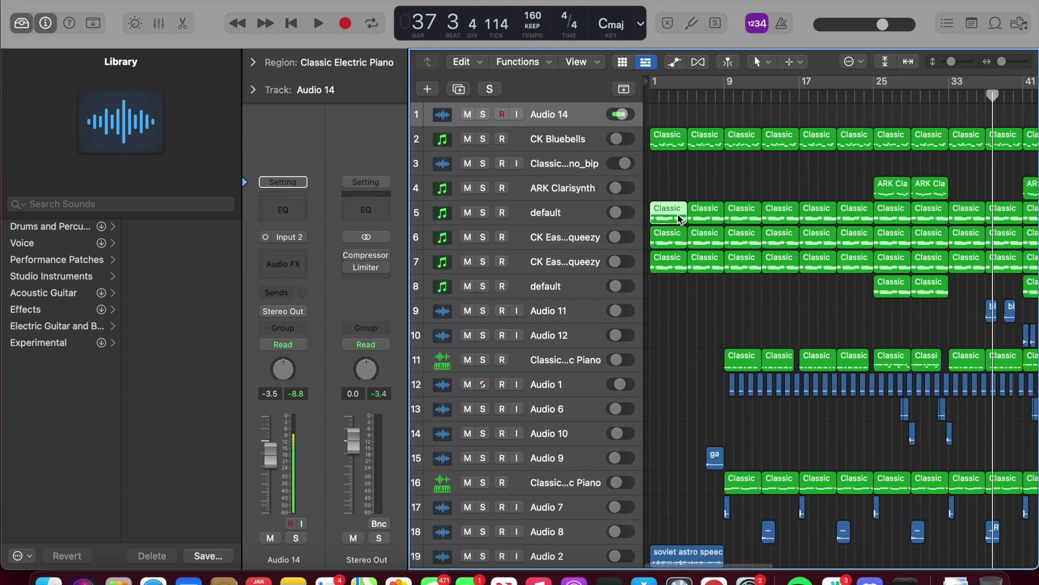
pyautogui.doubleClick(677, 214)
pyautogui.scroll(5, 679, 400)
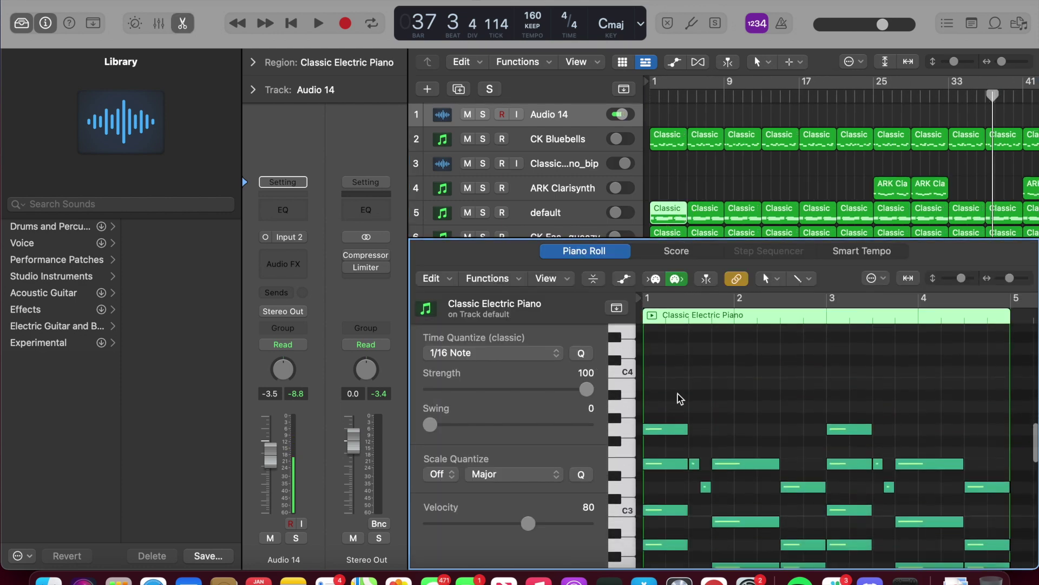
pyautogui.moveTo(671, 374); pyautogui.dragTo(672, 564)
pyautogui.scroll(-1, 676, 514)
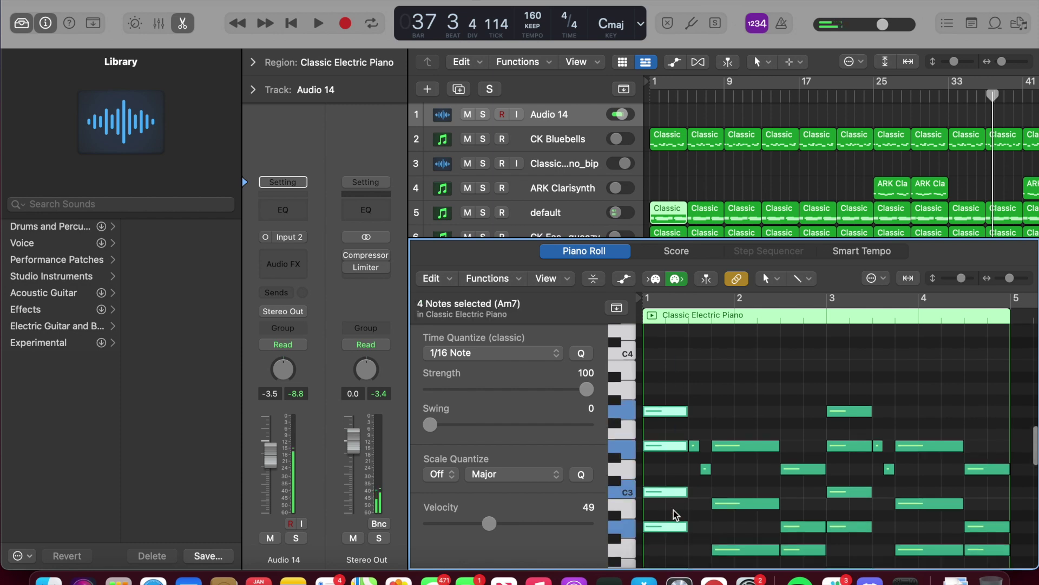
pyautogui.scroll(-2, 676, 513)
pyautogui.press('e')
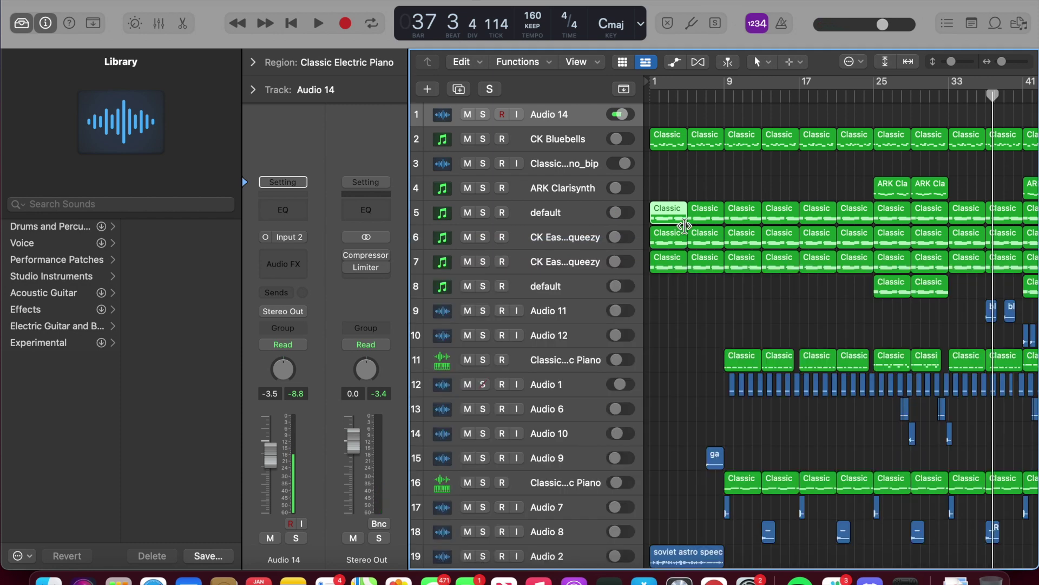
# - Return to the song start, then select and zoom to the track 4–8 regions around bar 45
pyautogui.press('Return')
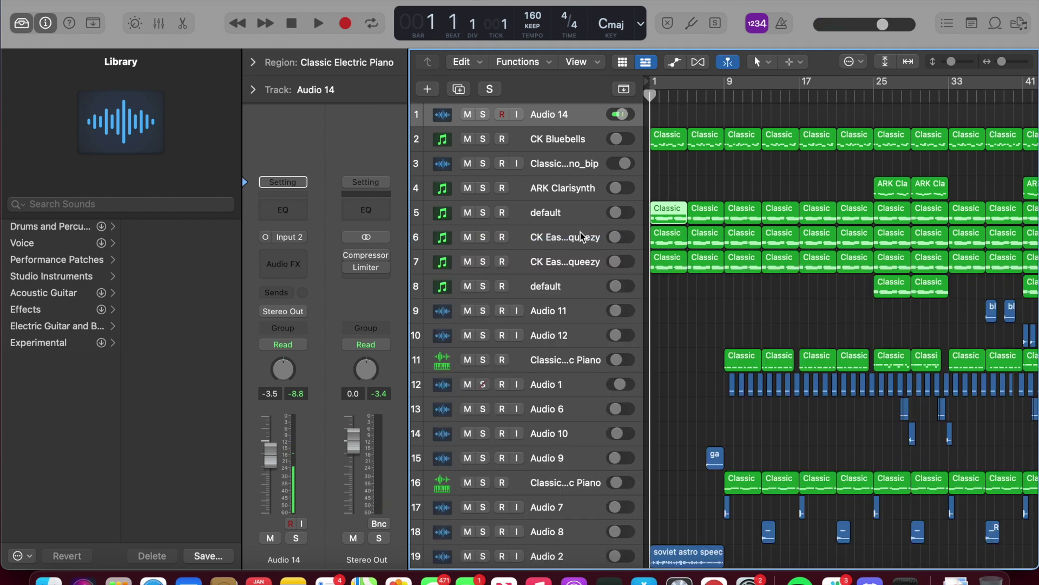
pyautogui.click(578, 217)
pyautogui.hscroll(5, 640, 340)
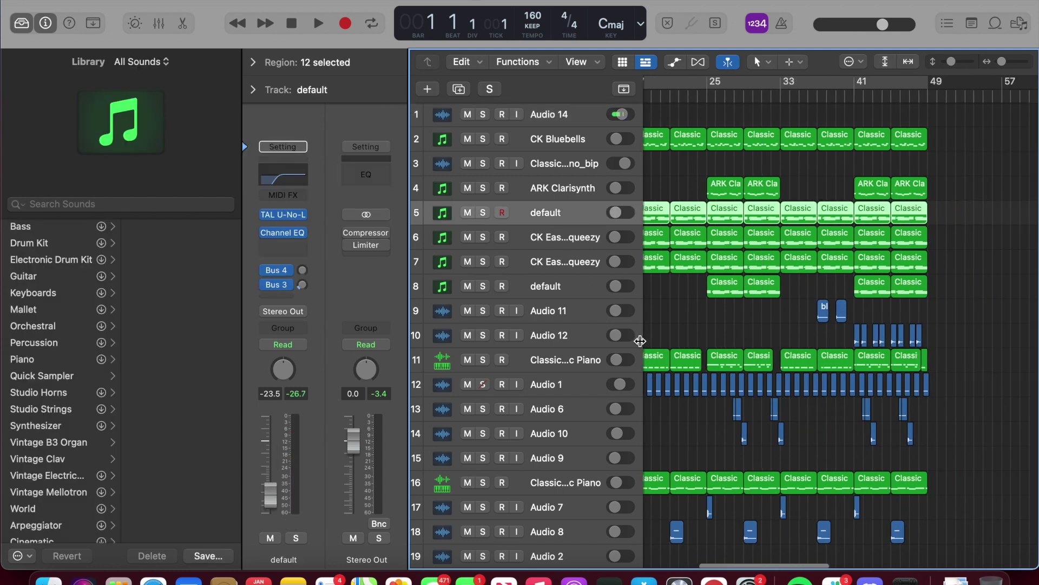
pyautogui.press('super+Left')
pyautogui.moveTo(816, 320); pyautogui.dragTo(788, 188)
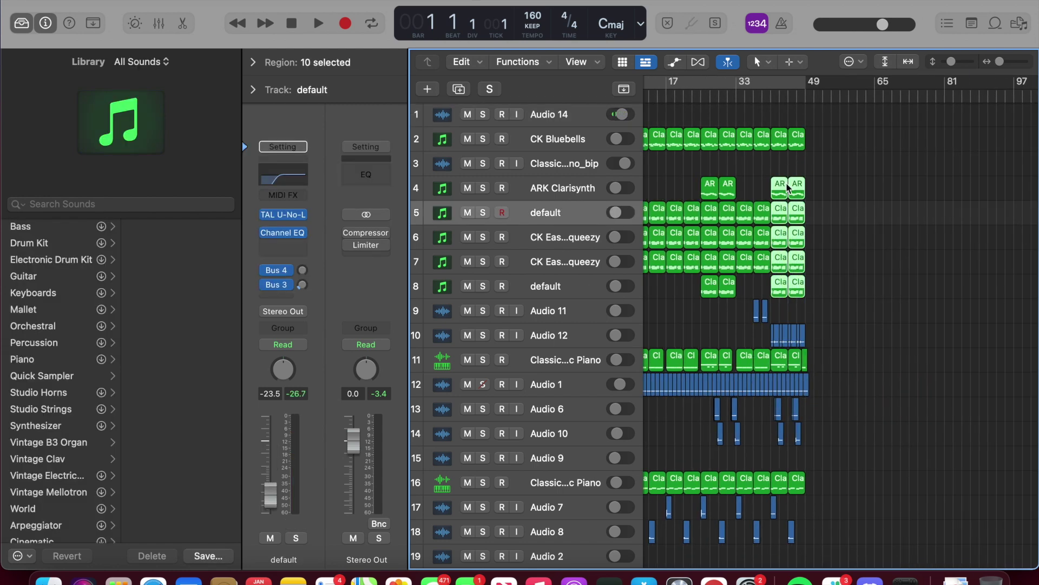
pyautogui.press('z')
pyautogui.moveTo(996, 417); pyautogui.dragTo(768, 357)
pyautogui.click(860, 385)
# - Check the track 12–14 regions, then marquee-select the two track 11 piano regions near bars 25–32
pyautogui.press('super+Left')
pyautogui.press('super+Left')
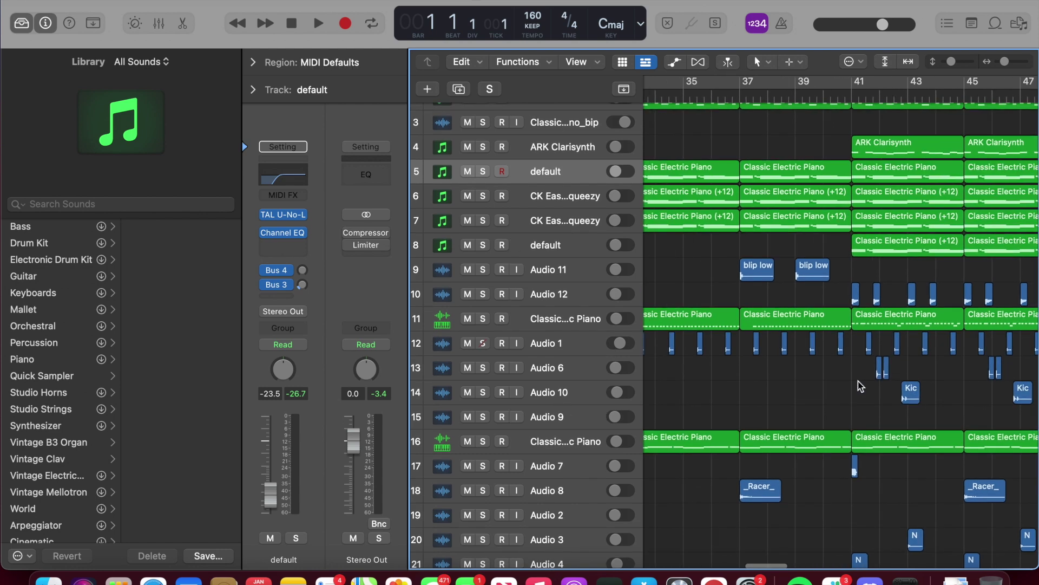
pyautogui.moveTo(848, 400); pyautogui.dragTo(679, 333)
pyautogui.click(740, 414)
pyautogui.hscroll(-15, 740, 414)
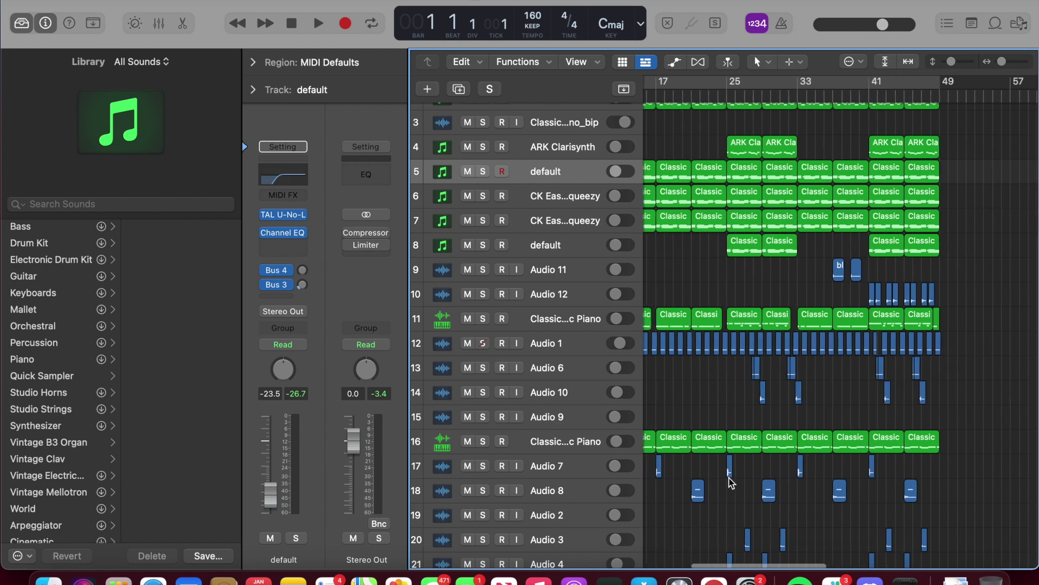
pyautogui.hscroll(3, 848, 411)
pyautogui.press('super+Right')
pyautogui.press('super+Right')
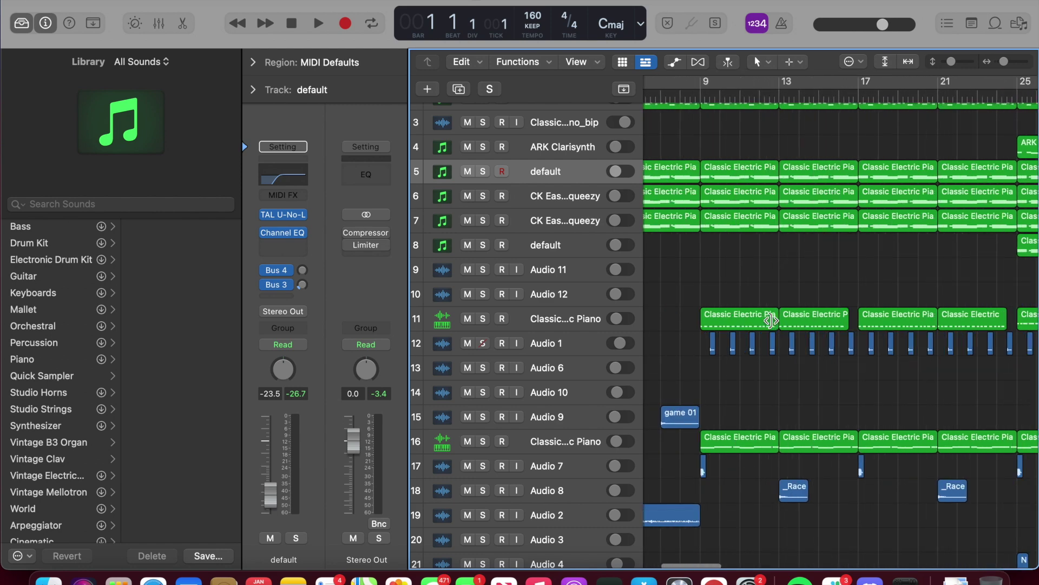
pyautogui.hscroll(3, 812, 368)
pyautogui.hscroll(5, 865, 297)
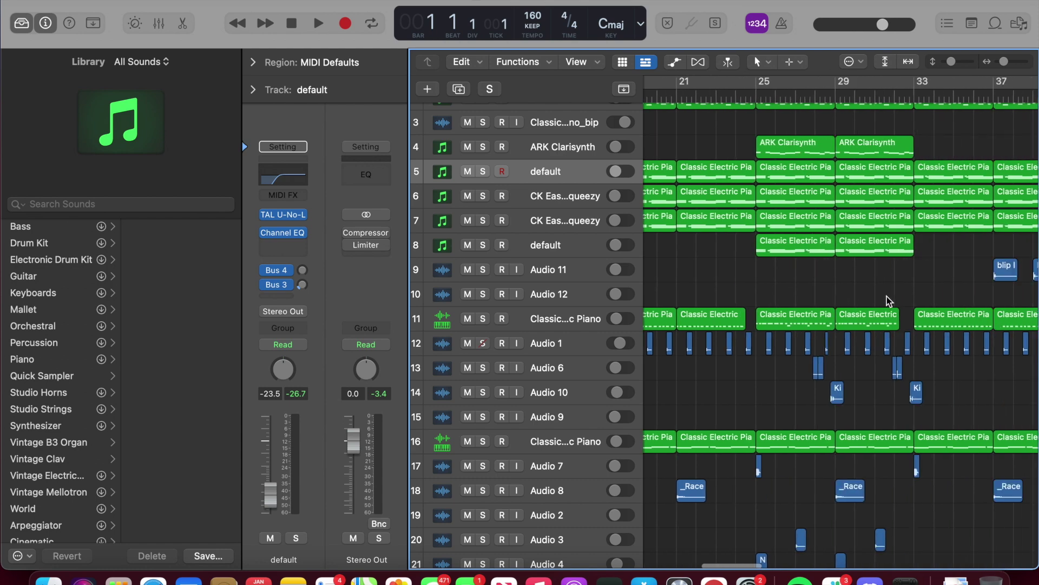
pyautogui.moveTo(879, 270); pyautogui.dragTo(822, 314)
# - Open the selected track 11 regions in the Piano Roll, browse their notes, and close the editor
pyautogui.doubleClick(822, 314)
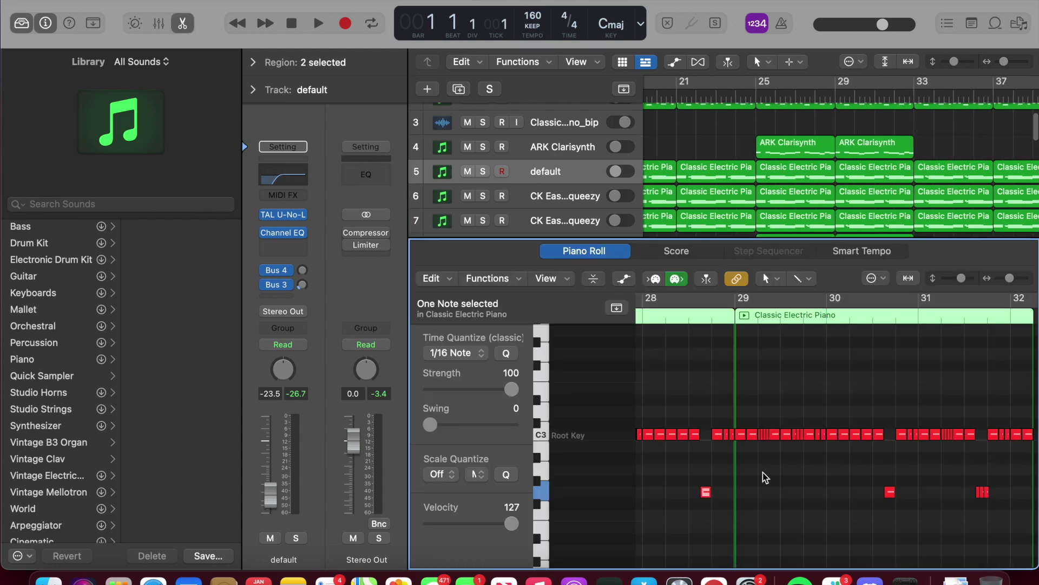
pyautogui.press('super+Right')
pyautogui.press('super+Right')
pyautogui.press('super+Right')
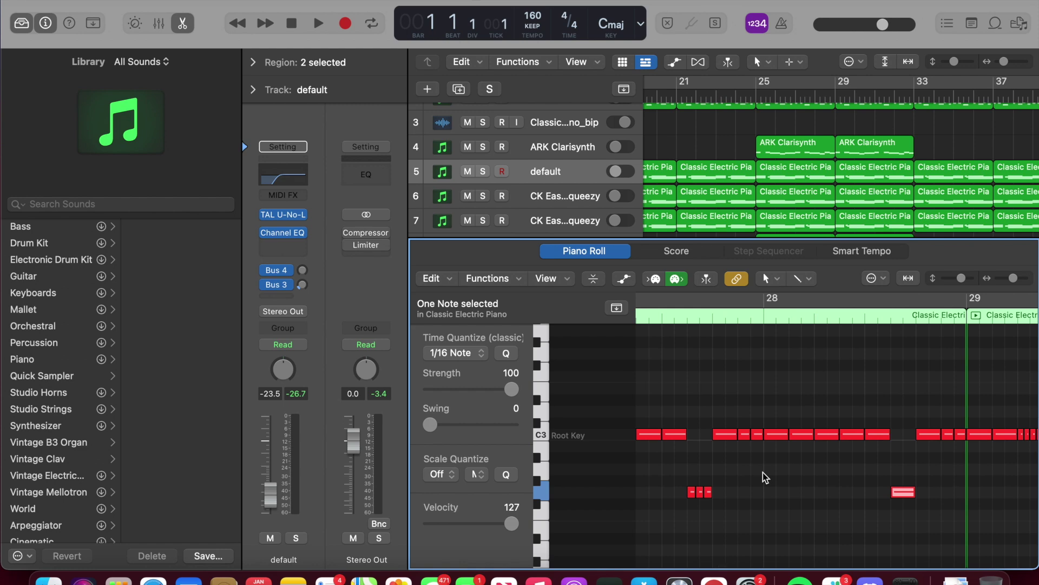
pyautogui.click(765, 479)
pyautogui.hscroll(-3, 794, 493)
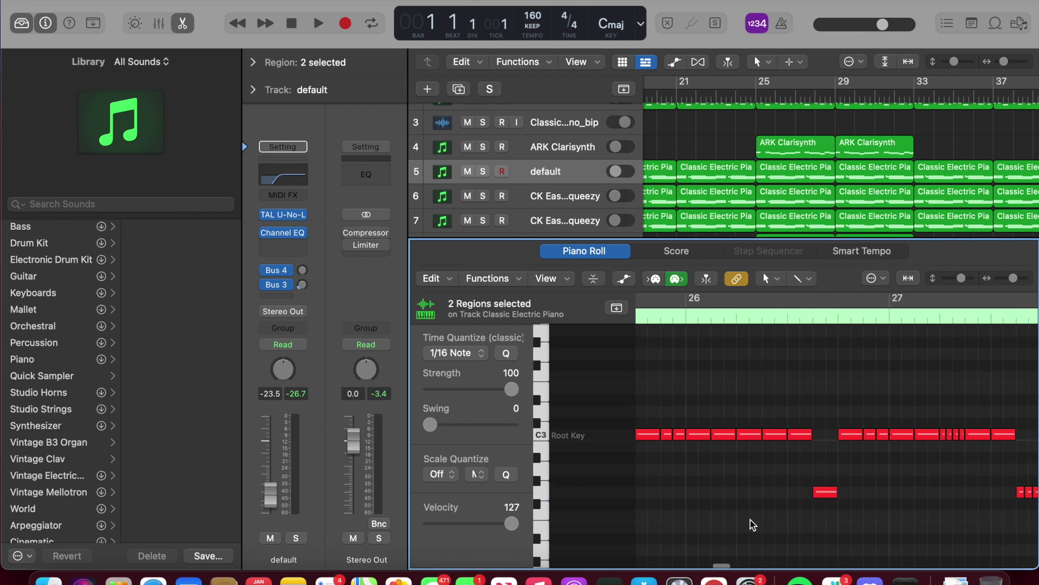
pyautogui.hscroll(-3, 771, 480)
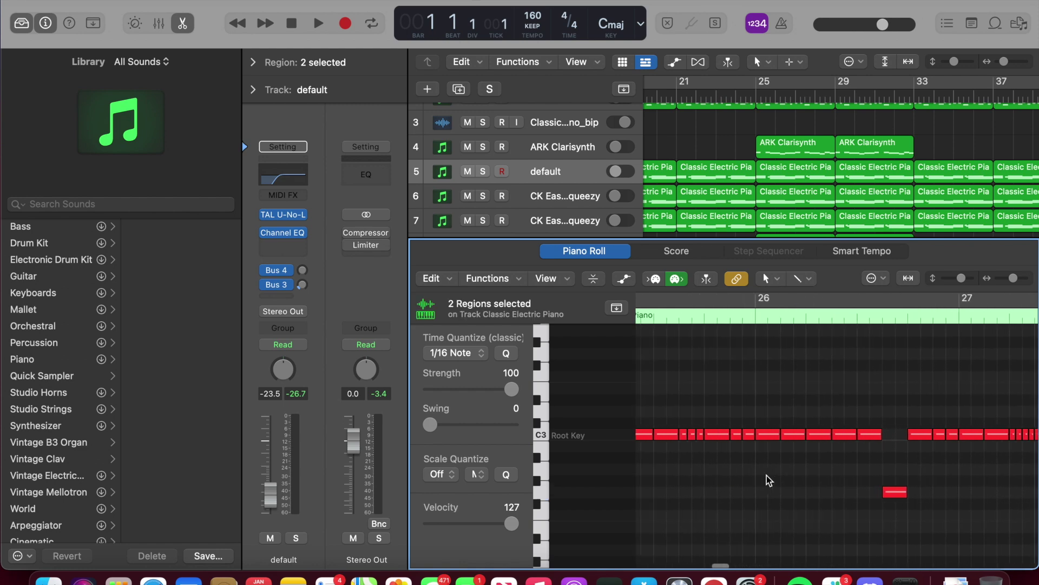
pyautogui.hscroll(1, 793, 456)
pyautogui.press('super+Left')
pyautogui.press('super+Left')
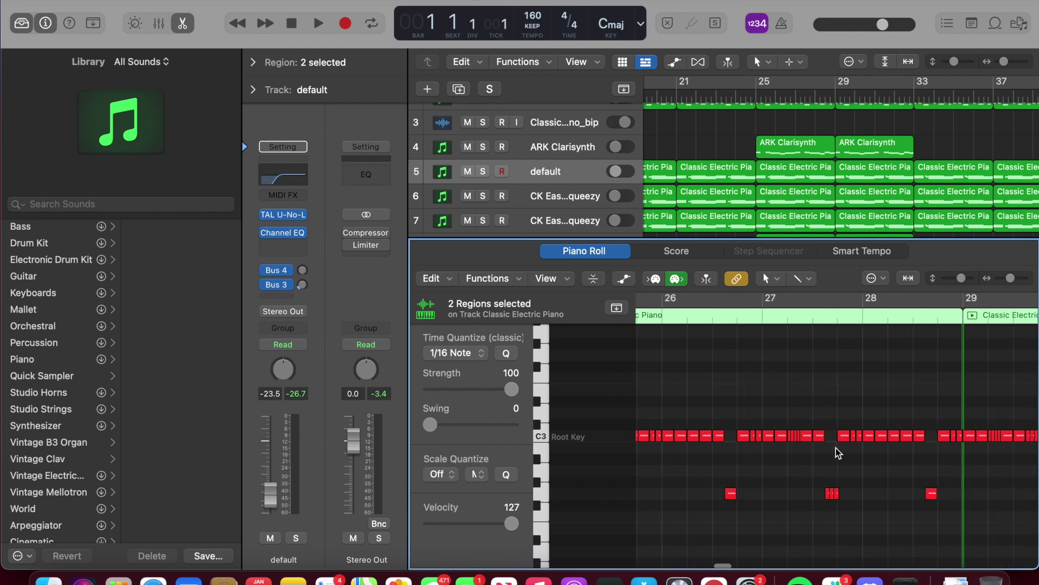
pyautogui.press('e')
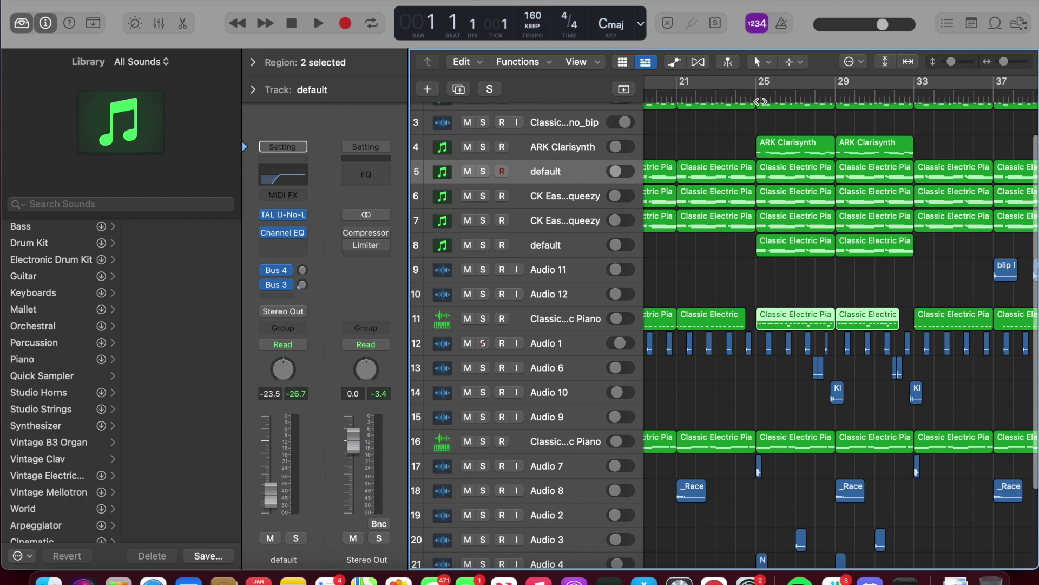
# - Solo track 11 and play it from bar 25, then stop
pyautogui.click(760, 103)
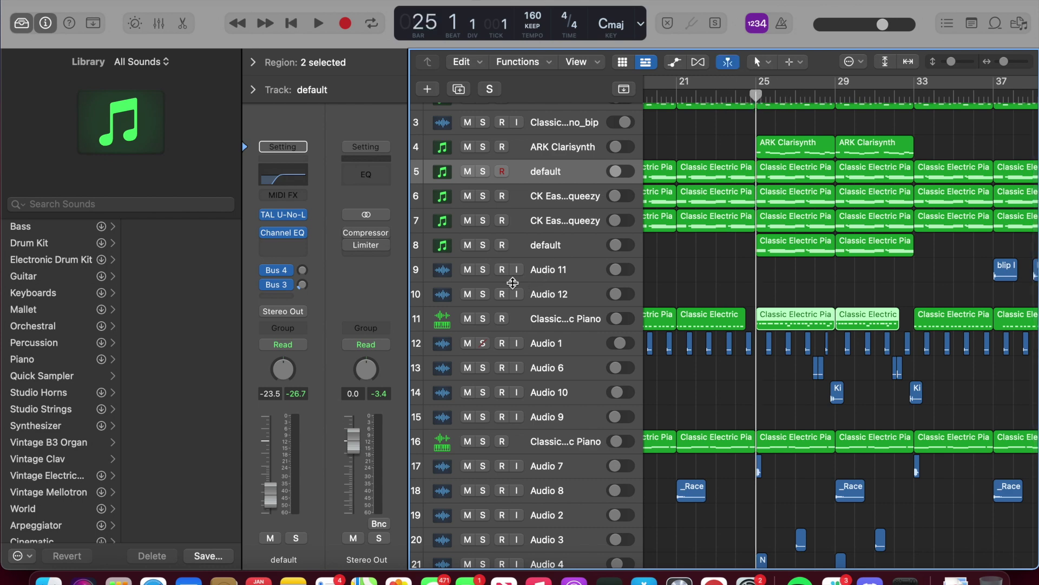
pyautogui.click(483, 319)
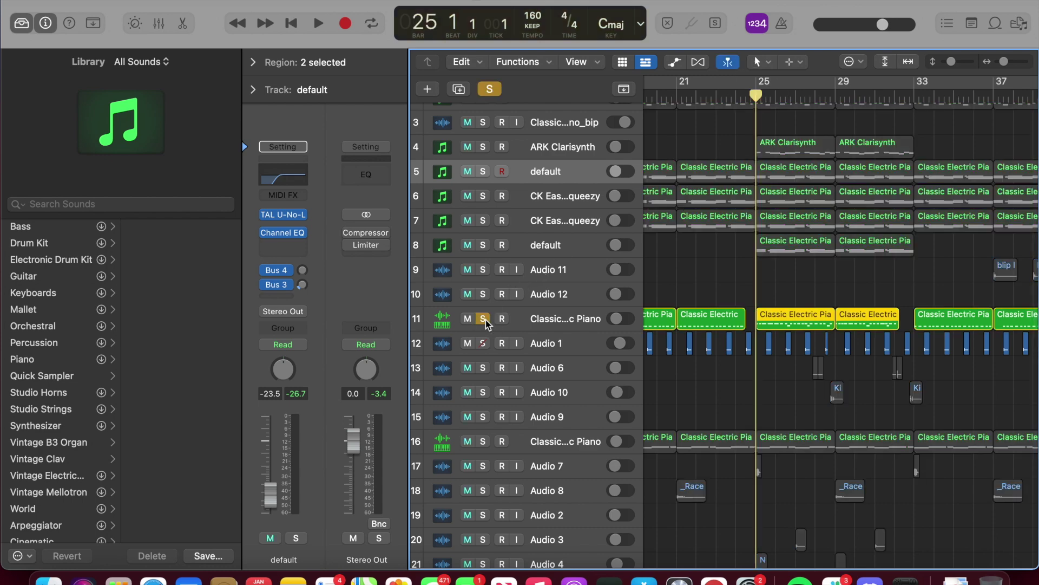
pyautogui.press('space')
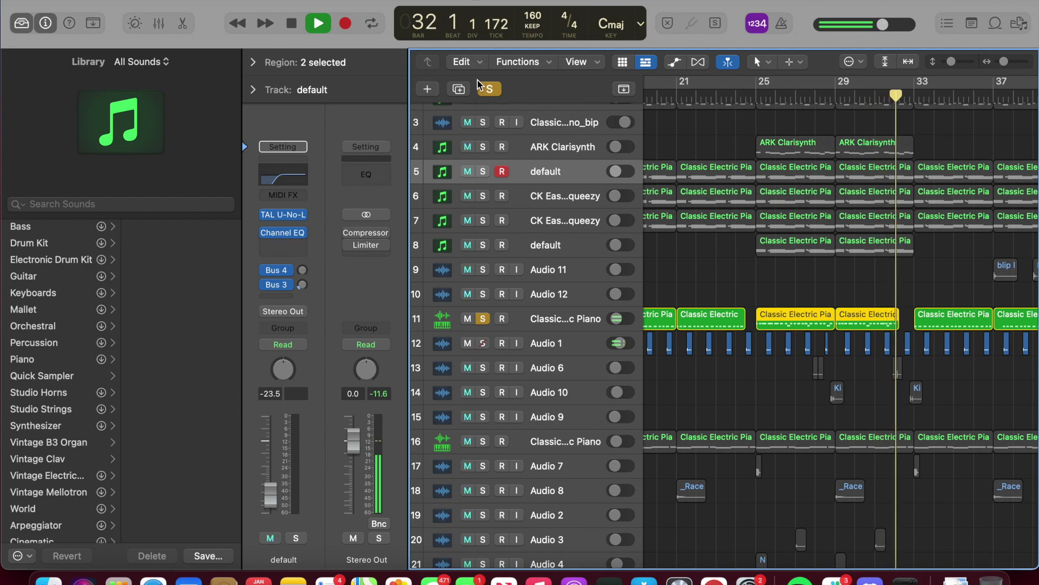
pyautogui.press('space')
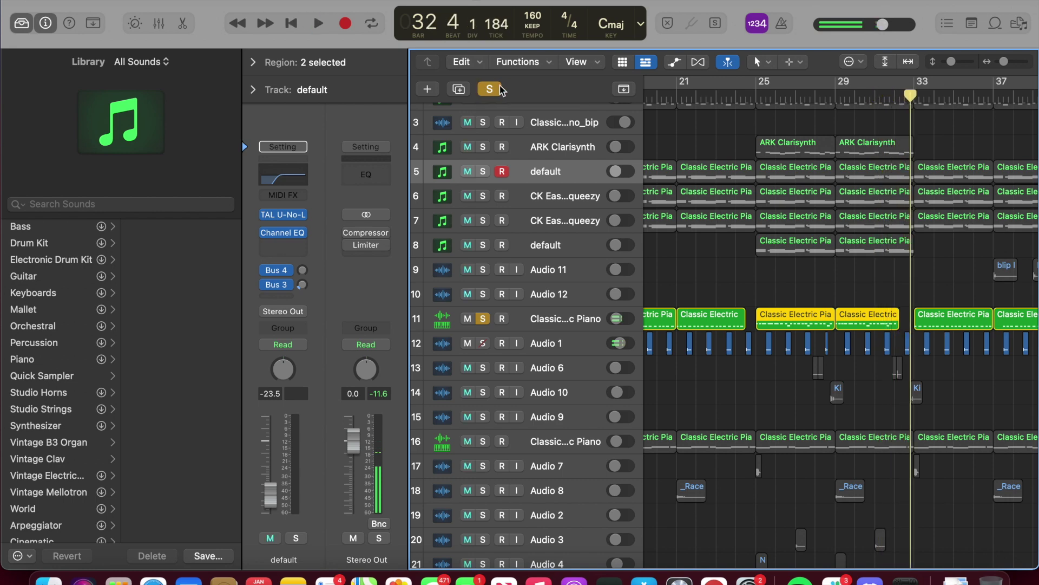
# - Clear the solo and solo the Classic Electric Piano on track 16 instead
pyautogui.click(501, 89)
pyautogui.scroll(-2, 798, 429)
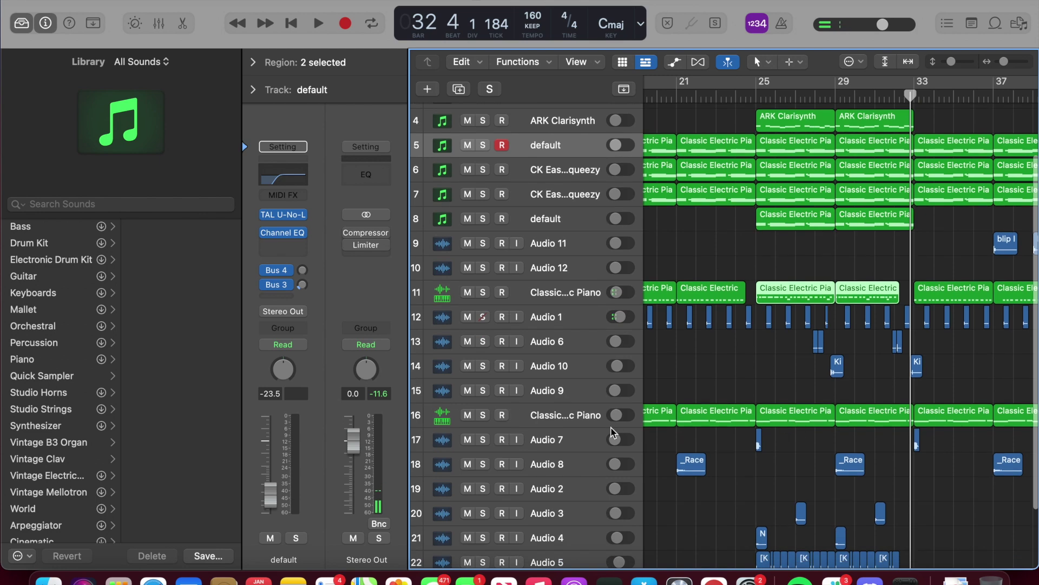
pyautogui.click(483, 415)
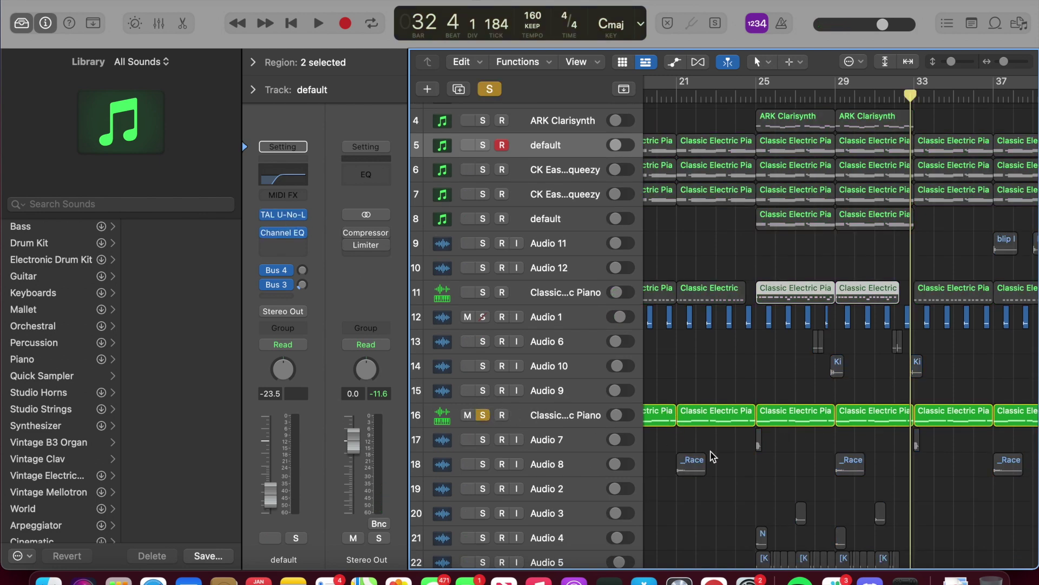
# - Select track 16, put the playhead at bar 25, and peek at its Quick Sampler instrument
pyautogui.click(590, 412)
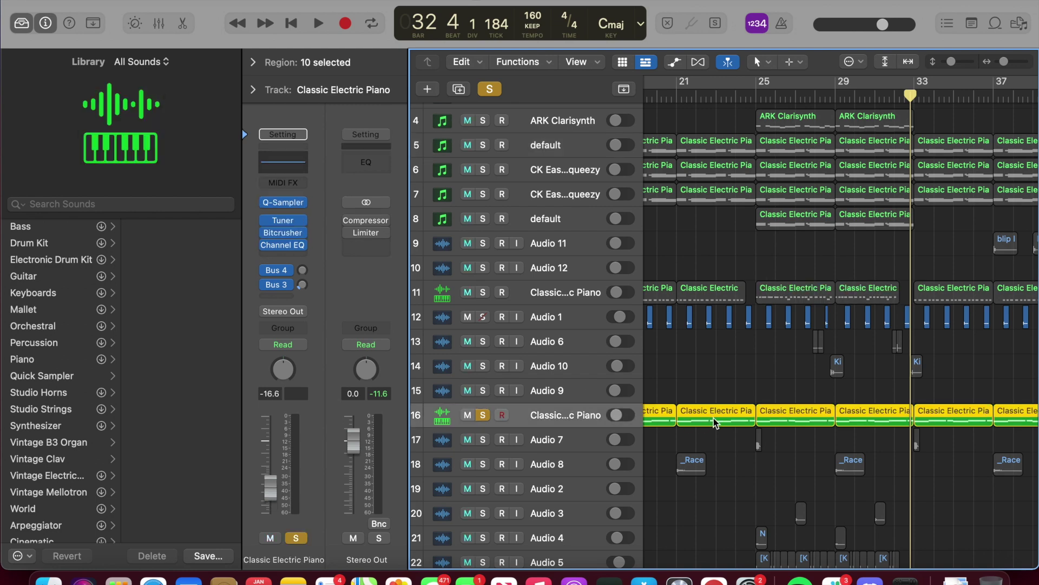
pyautogui.click(760, 99)
pyautogui.scroll(-1, 642, 330)
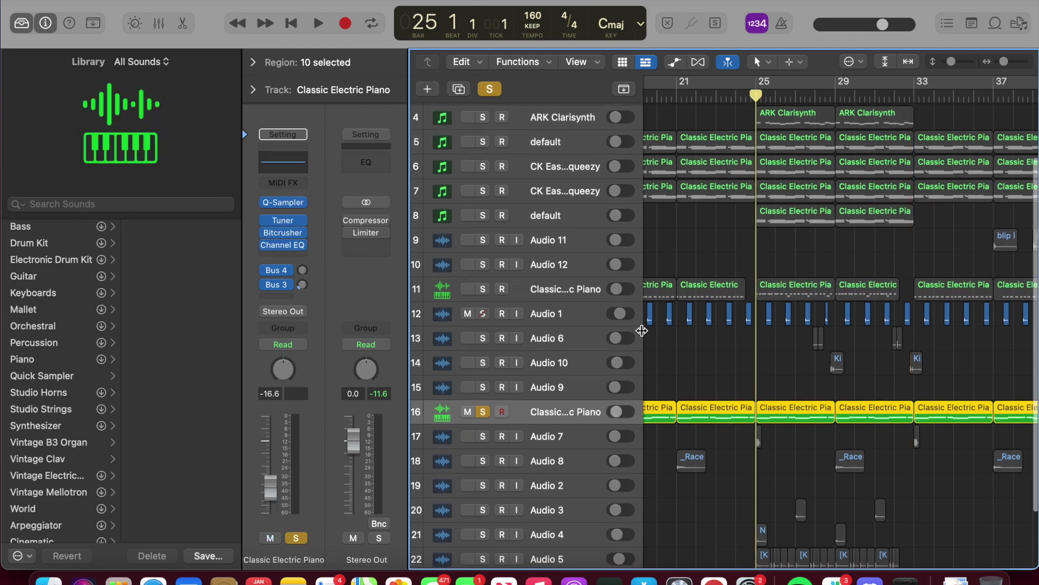
pyautogui.scroll(-1, 642, 331)
pyautogui.click(283, 202)
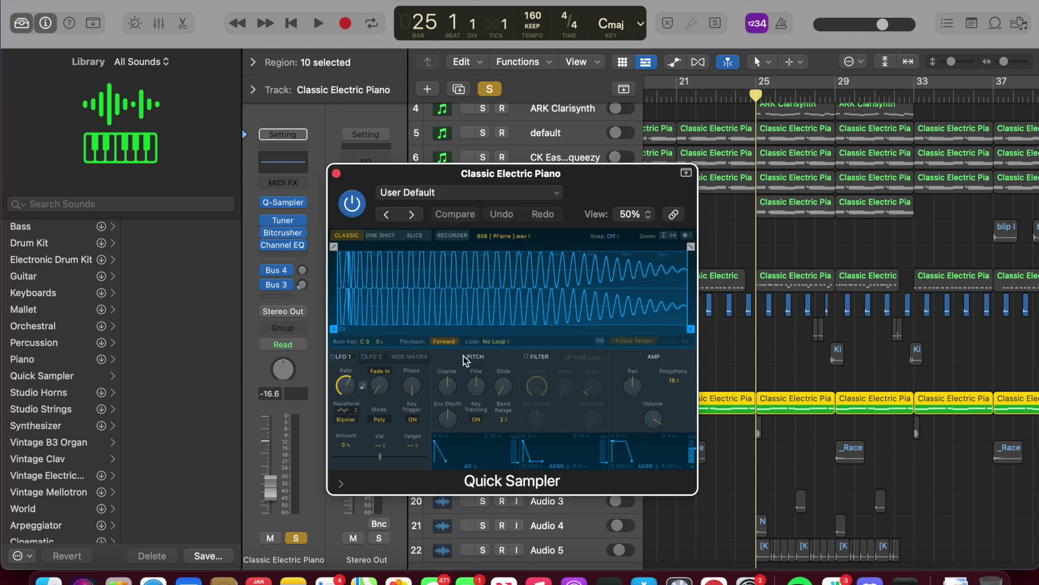
pyautogui.click(337, 173)
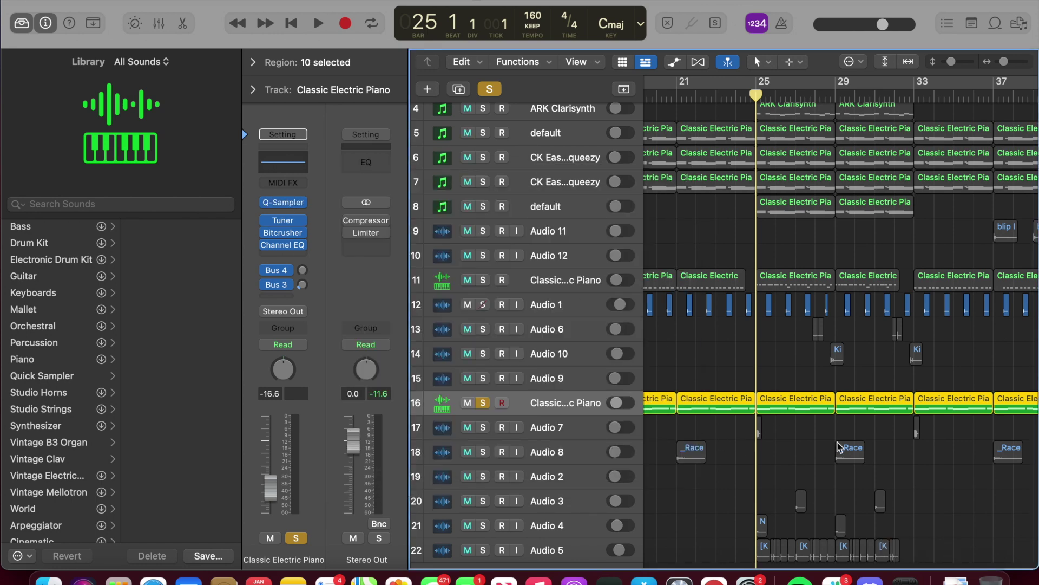
# - Open the piano's bar-25 region in the Piano Roll and play it from bar 25
pyautogui.hscroll(2, 839, 446)
pyautogui.scroll(-1, 838, 446)
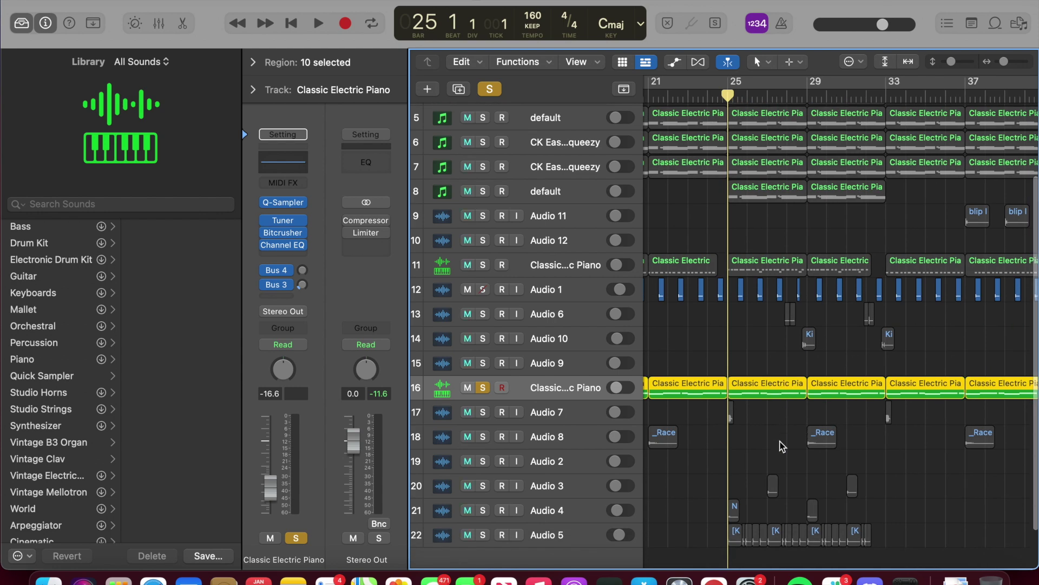
pyautogui.click(767, 388)
pyautogui.doubleClick(767, 388)
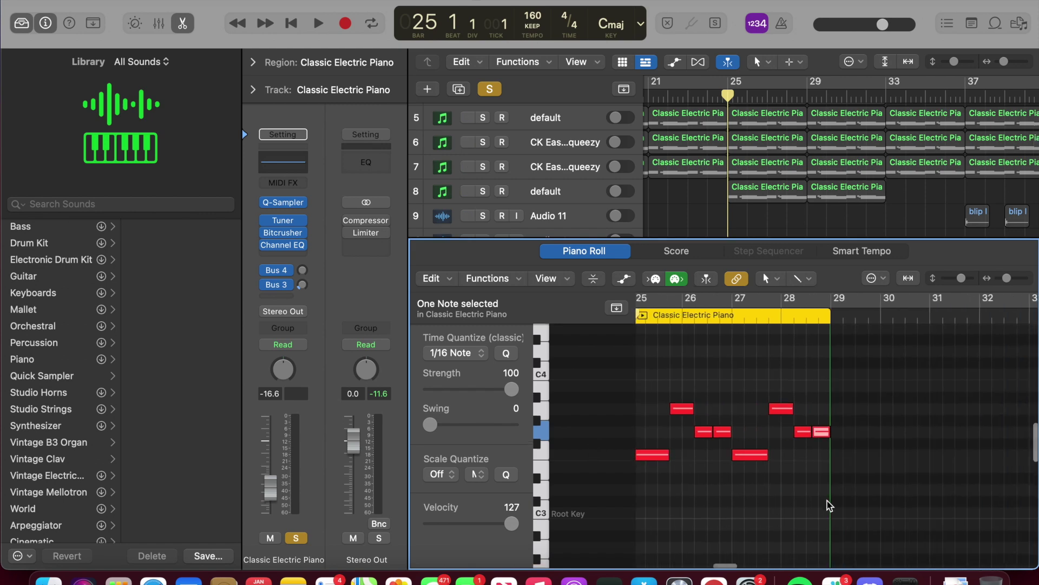
pyautogui.hscroll(-3, 812, 506)
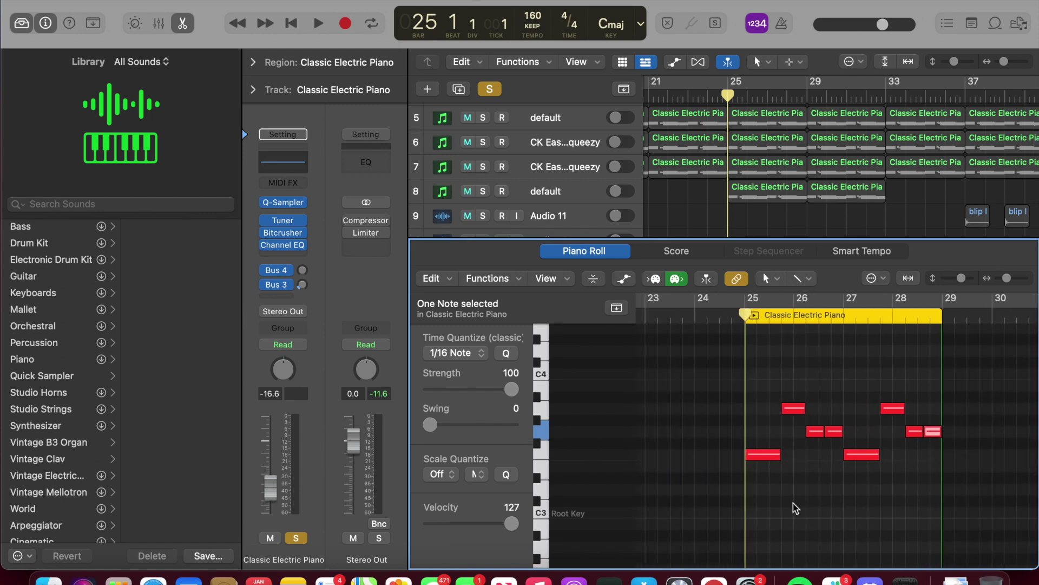
pyautogui.press('space')
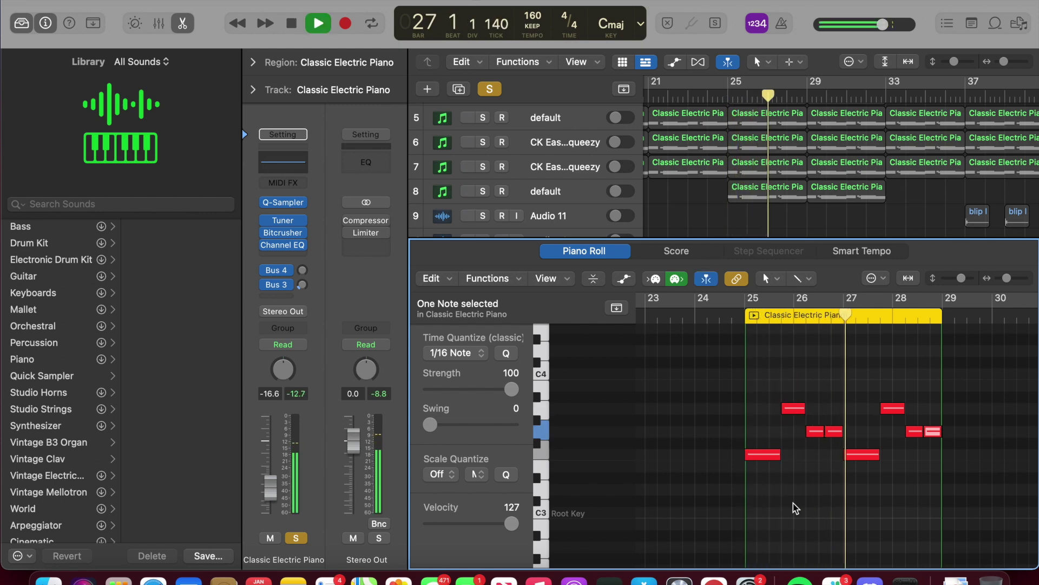
# - Clear the solo, stop playback, and close the note editor
pyautogui.click(489, 90)
pyautogui.press('space')
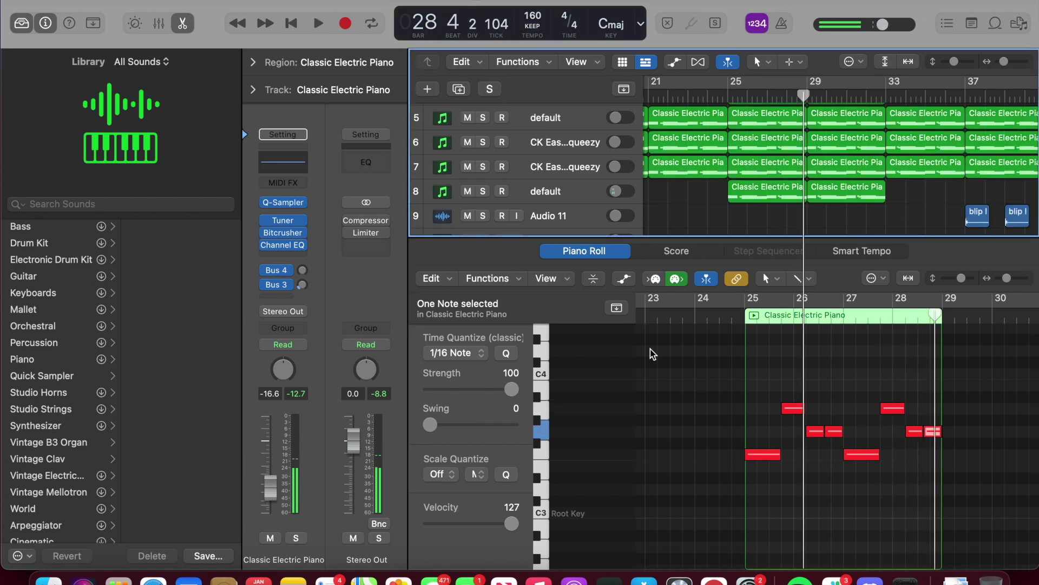
pyautogui.press('e')
pyautogui.scroll(-5, 811, 511)
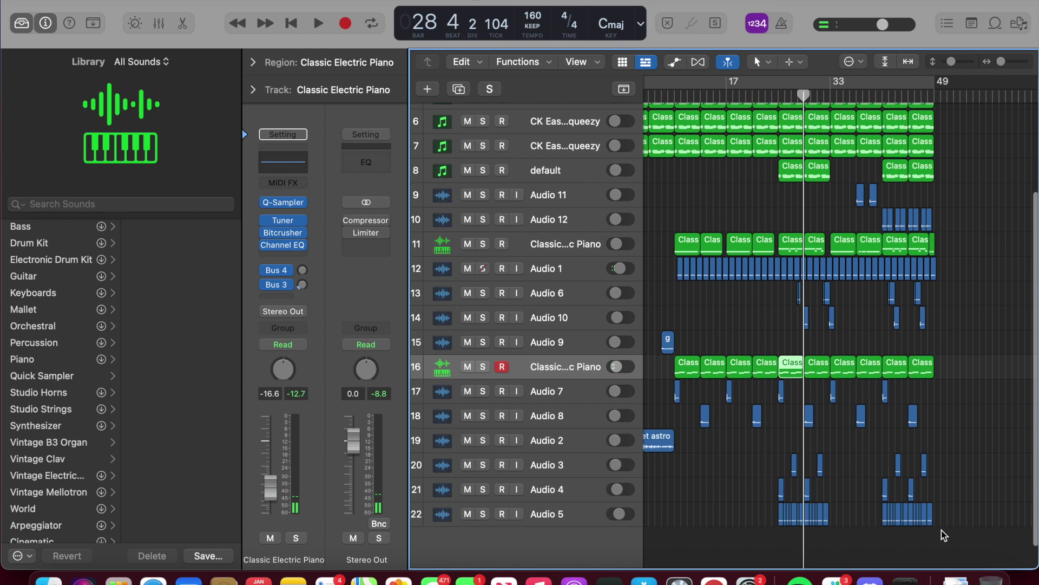
# - Marquee-select the regions on tracks 2 through 8
pyautogui.moveTo(945, 520); pyautogui.dragTo(742, 395)
pyautogui.click(758, 503)
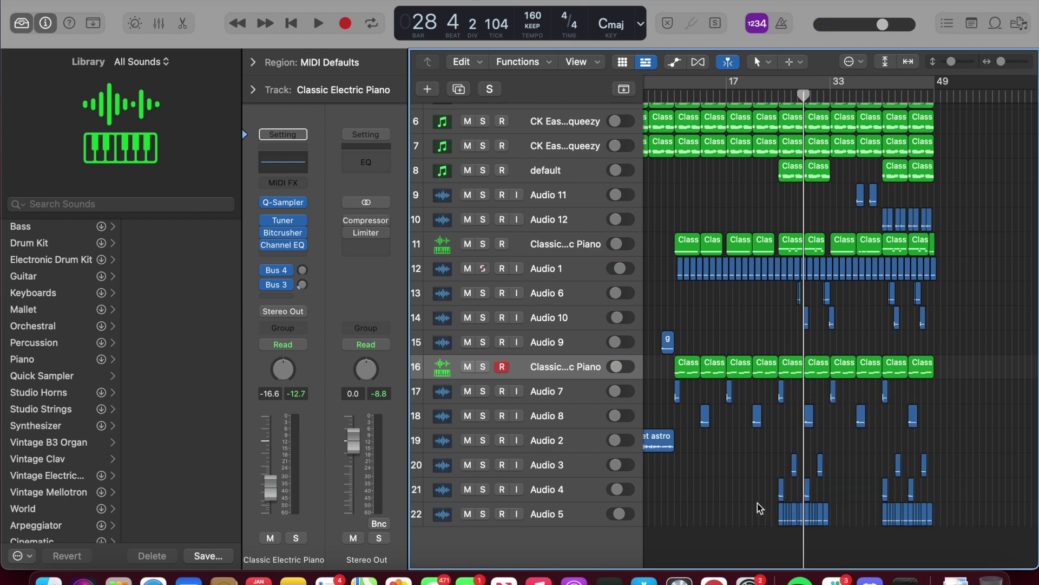
pyautogui.scroll(4, 890, 295)
pyautogui.moveTo(981, 264); pyautogui.dragTo(785, 116)
pyautogui.hscroll(-5, 790, 115)
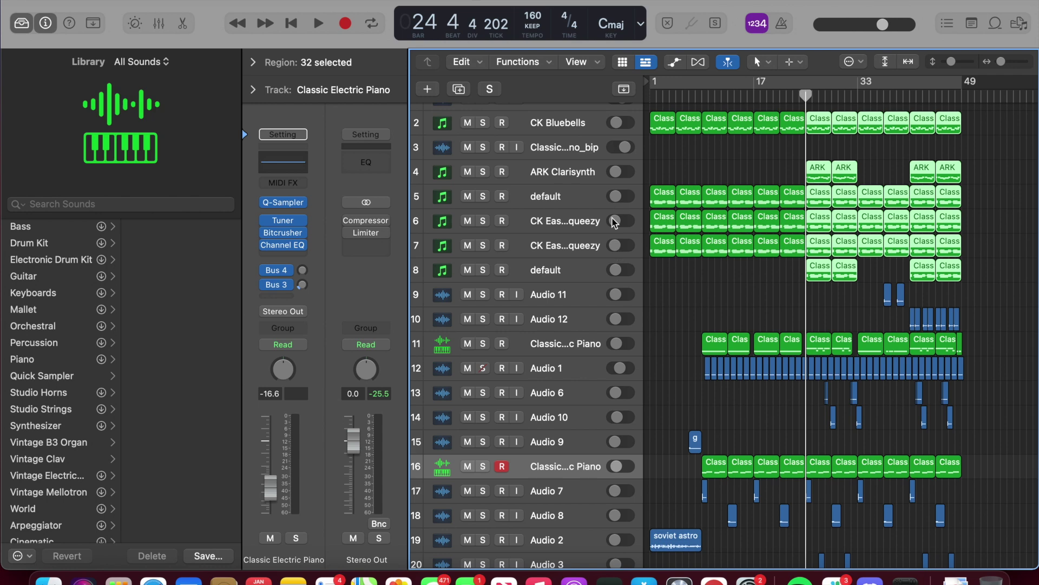
pyautogui.scroll(-5, 570, 560)
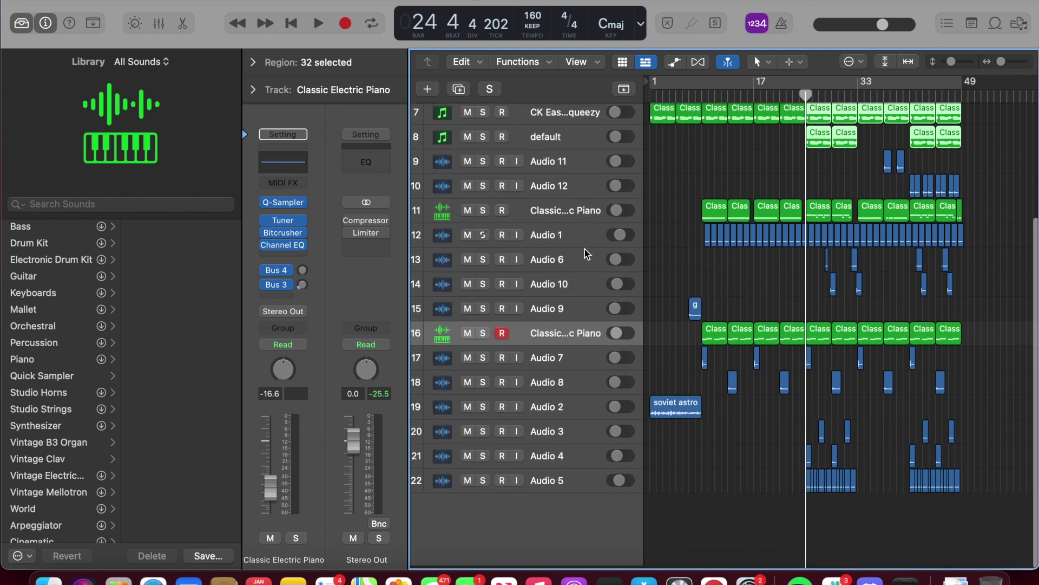
# - Zoom the timeline in and back out, then select CK Easy Squeezy on track 7
pyautogui.press('super+Right')
pyautogui.press('super+Right')
pyautogui.press('super+Right')
pyautogui.press('super+Left')
pyautogui.press('super+Left')
pyautogui.press('super+Left')
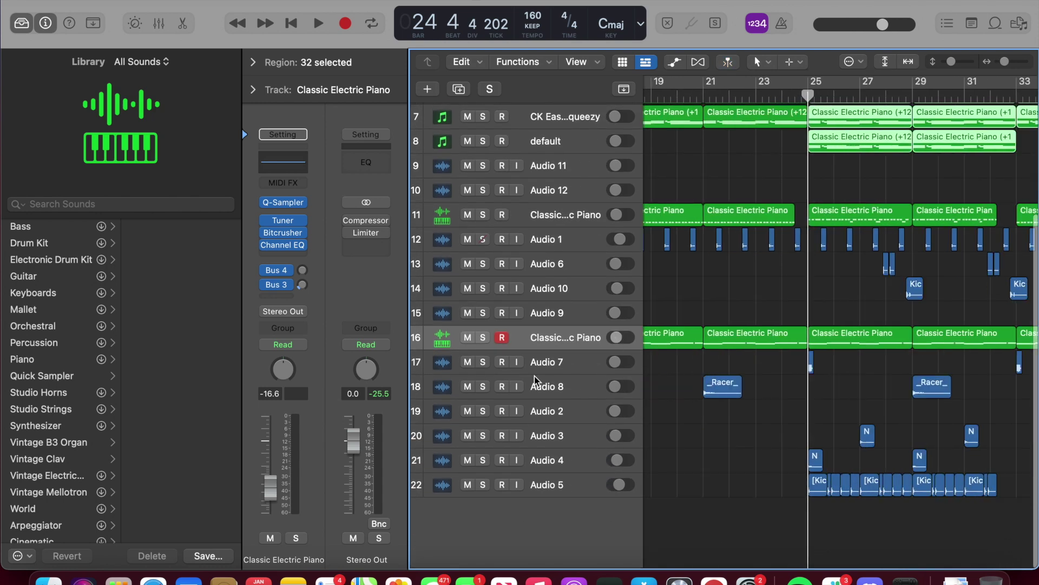
pyautogui.scroll(6, 533, 375)
pyautogui.scroll(-1, 533, 349)
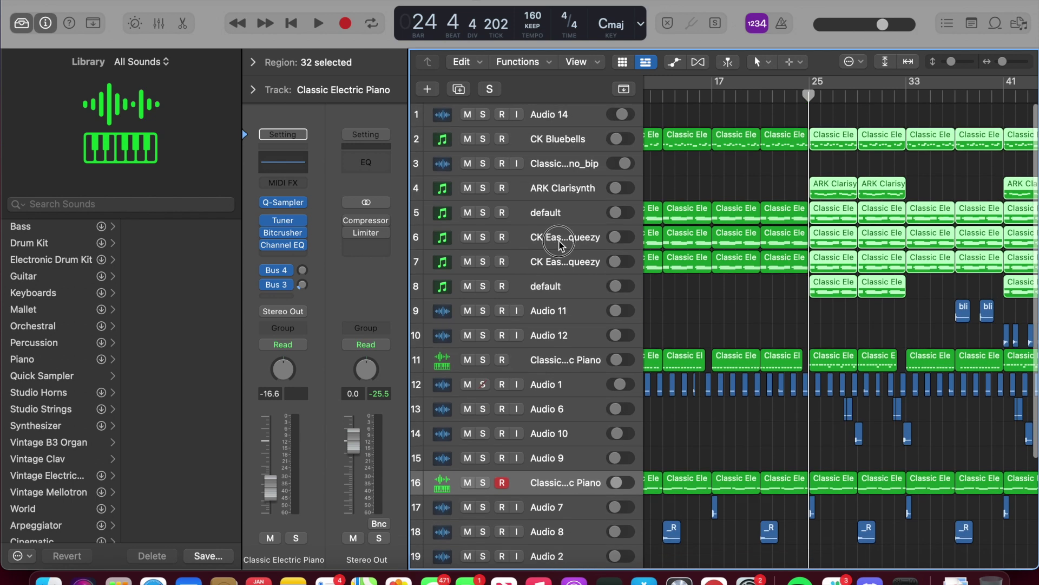
pyautogui.click(563, 236)
pyautogui.click(563, 262)
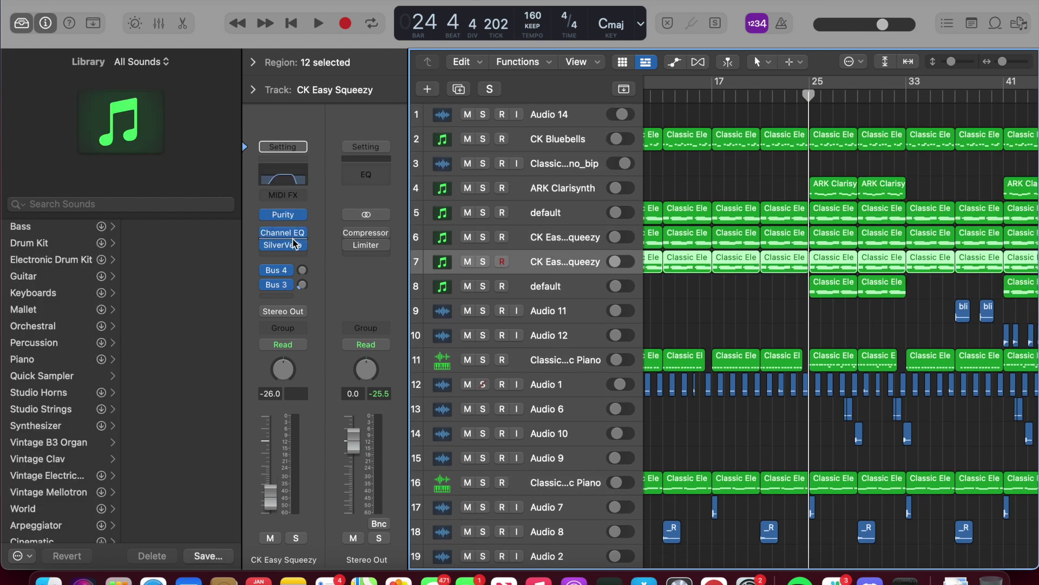
# - Open the Mixer, toggle it from the toolbar, scroll across the channel strips, then close it
pyautogui.press('x')
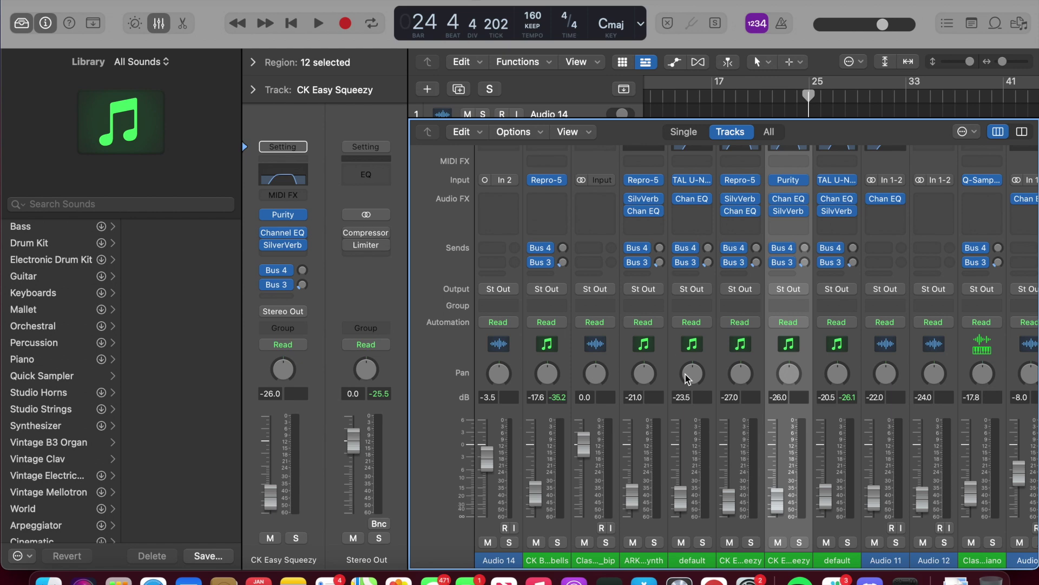
pyautogui.scroll(3, 437, 244)
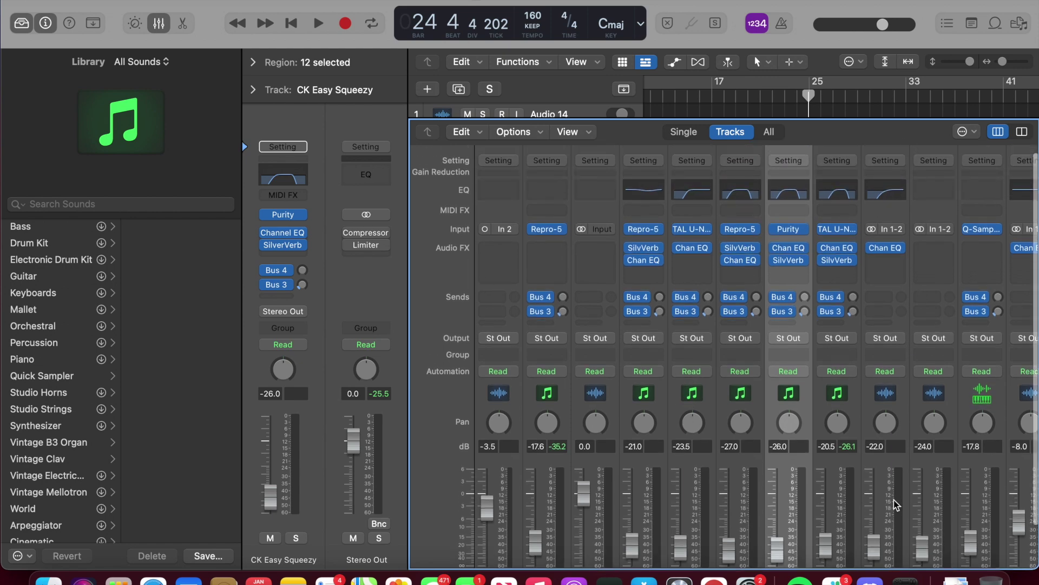
pyautogui.click(159, 24)
pyautogui.click(160, 25)
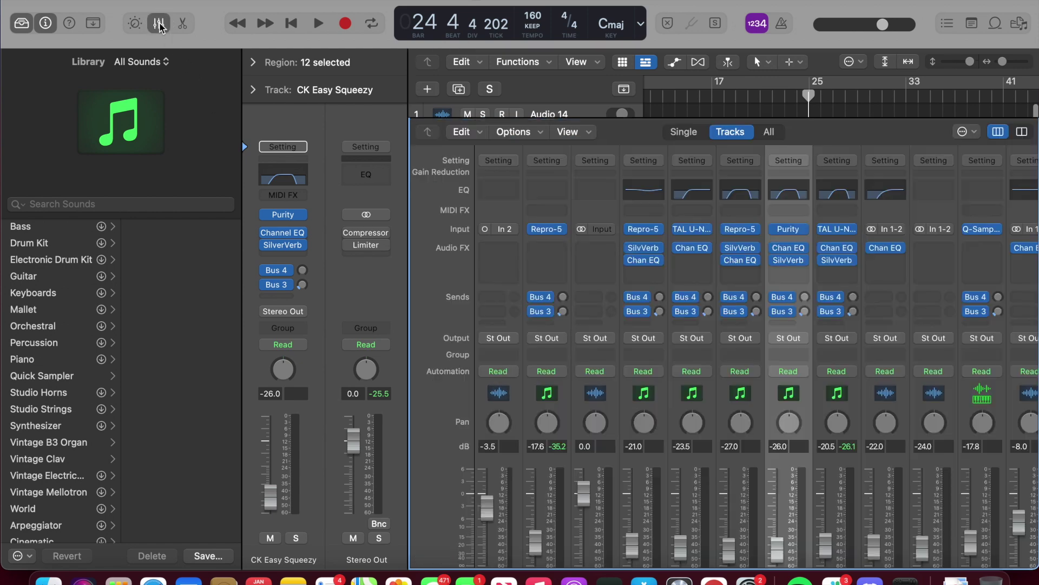
pyautogui.click(160, 24)
pyautogui.click(160, 24)
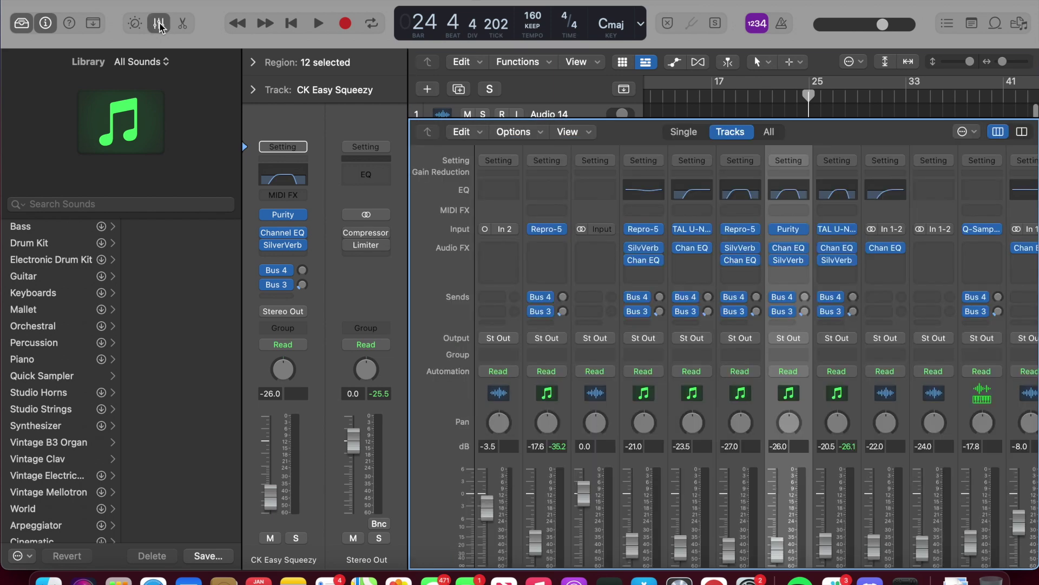
pyautogui.moveTo(666, 262)
pyautogui.hscroll(2, 840, 295)
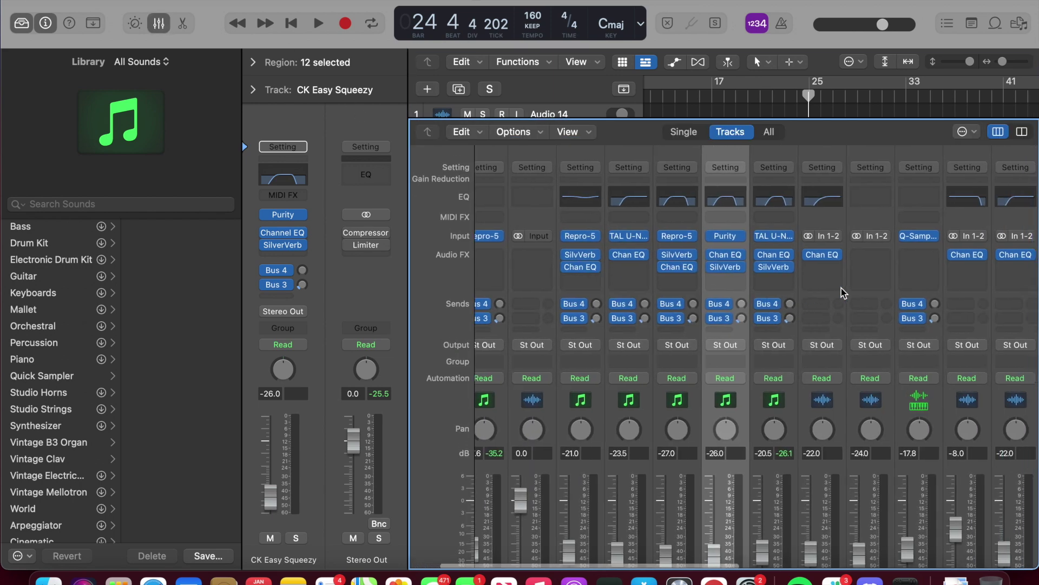
pyautogui.hscroll(-2, 685, 286)
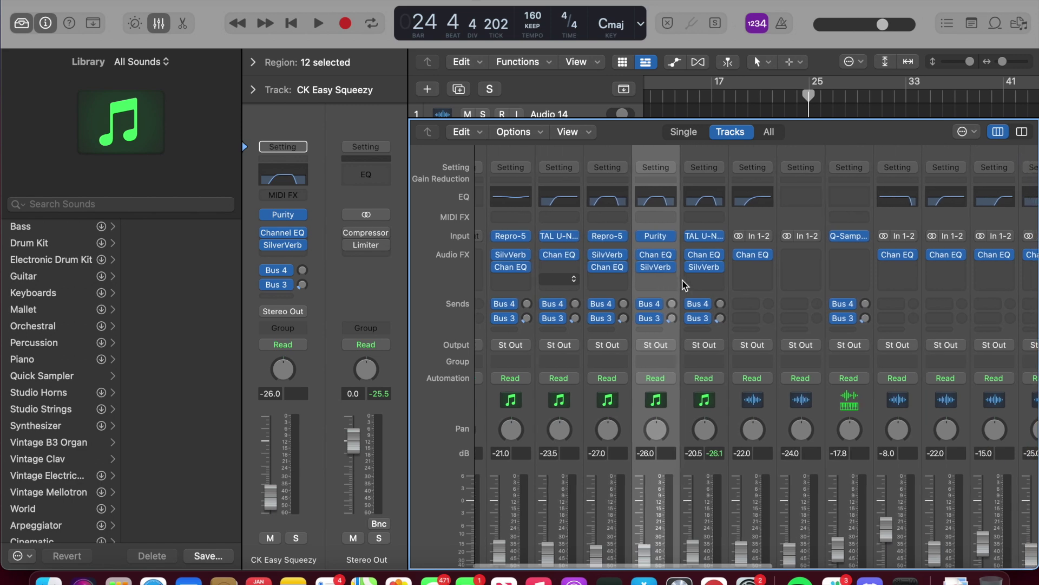
pyautogui.press('e')
pyautogui.press('e')
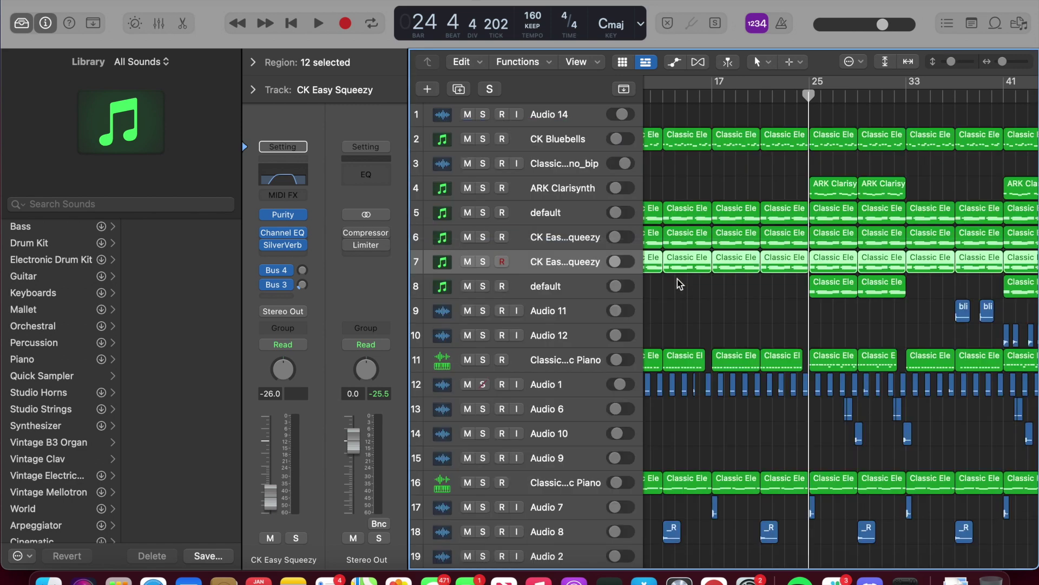
# - Inspect Audio 14, track 3, Audio 12, Audio 10 and the track 11 and 16 electric pianos
pyautogui.click(547, 119)
pyautogui.click(552, 163)
pyautogui.click(574, 335)
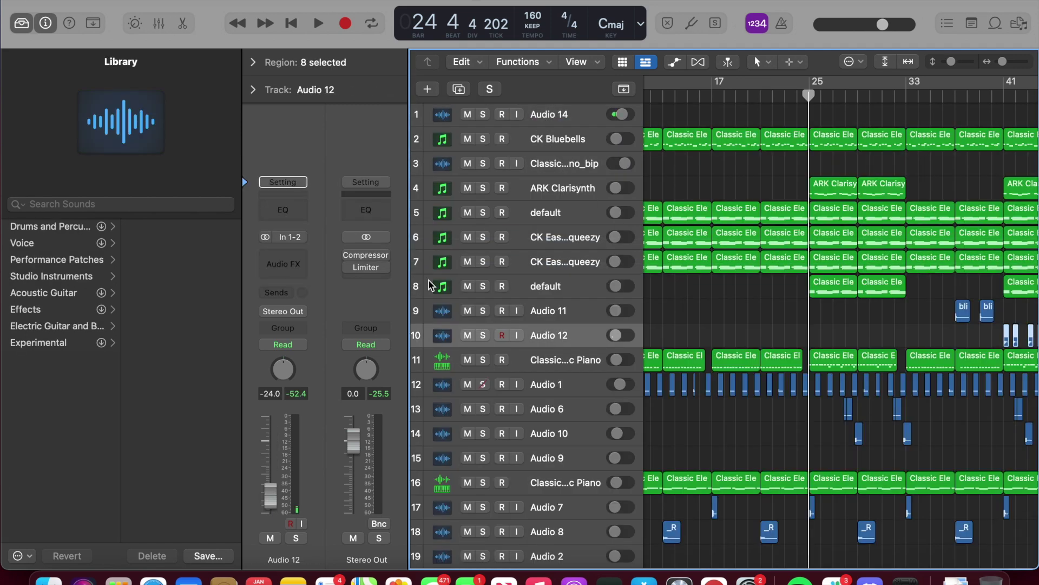
pyautogui.click(579, 370)
pyautogui.scroll(-2, 601, 509)
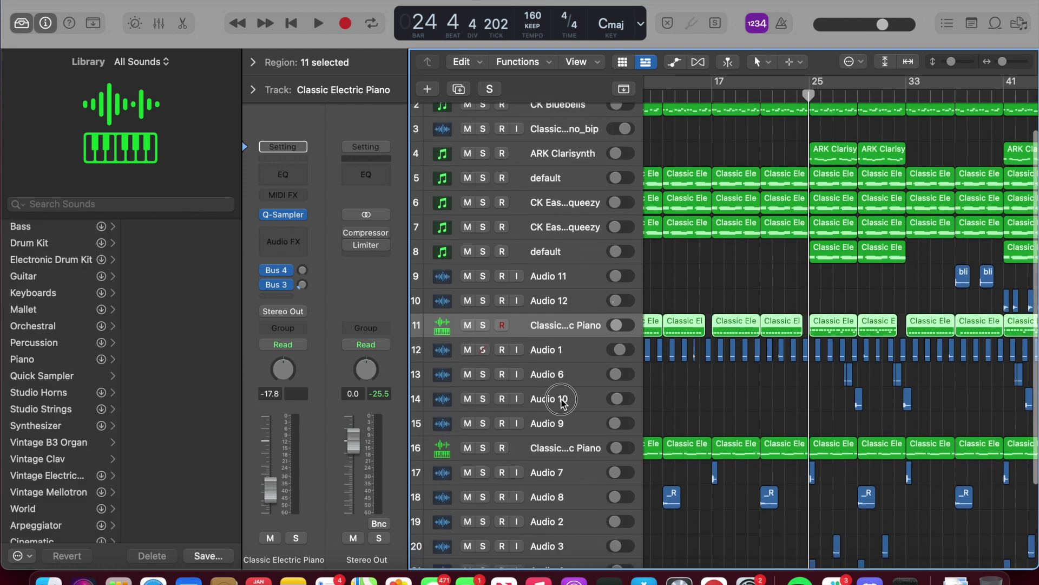
pyautogui.click(563, 402)
pyautogui.click(566, 449)
pyautogui.scroll(3, 577, 351)
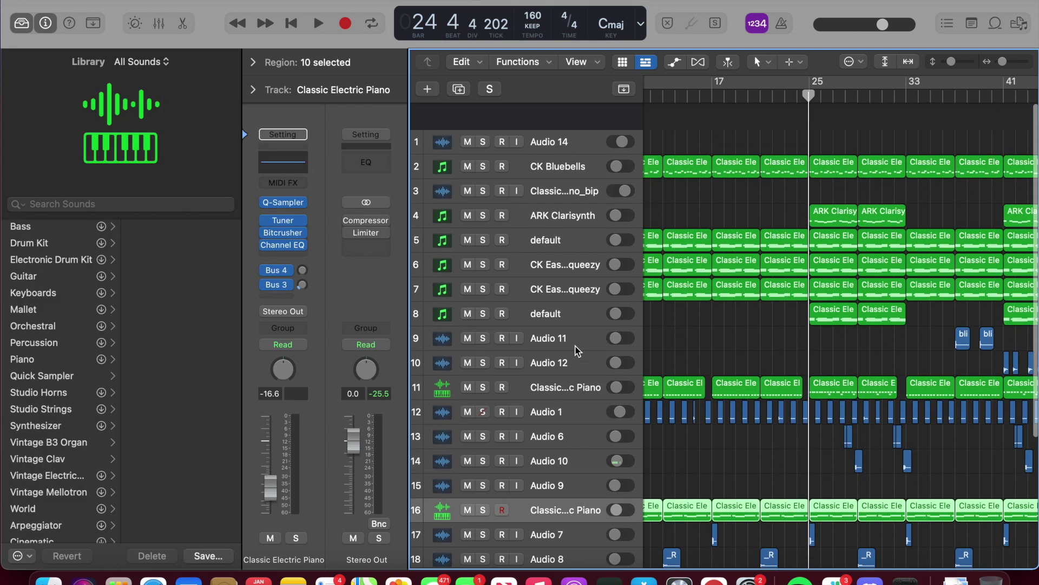
pyautogui.scroll(-1, 578, 351)
# - Inspect default tracks 5 and 8 and CK Easy Squeezy 6–7, ending on track 16's piano
pyautogui.click(569, 213)
pyautogui.click(572, 257)
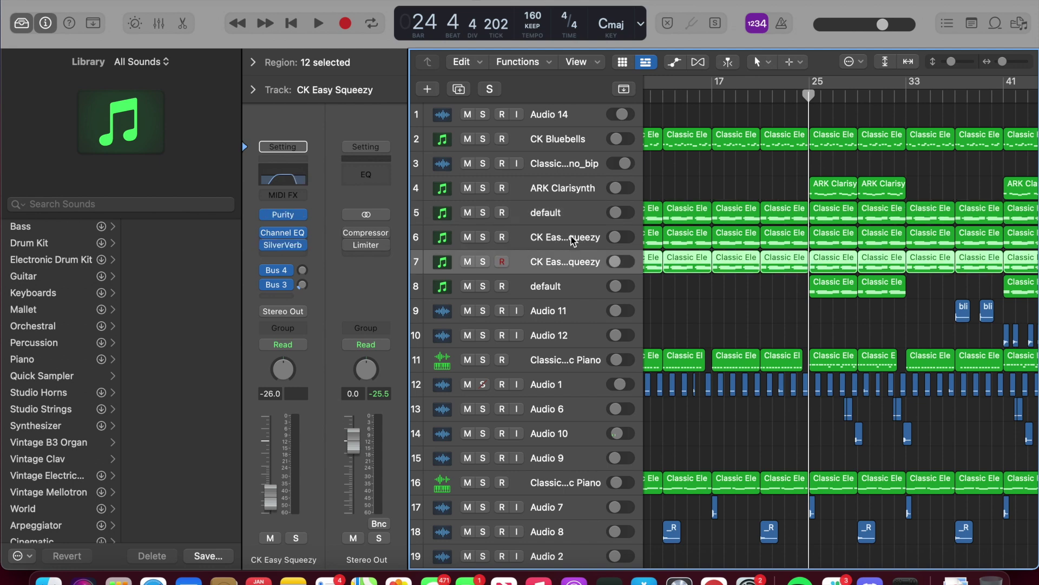
pyautogui.click(568, 212)
pyautogui.click(571, 236)
pyautogui.moveTo(285, 237)
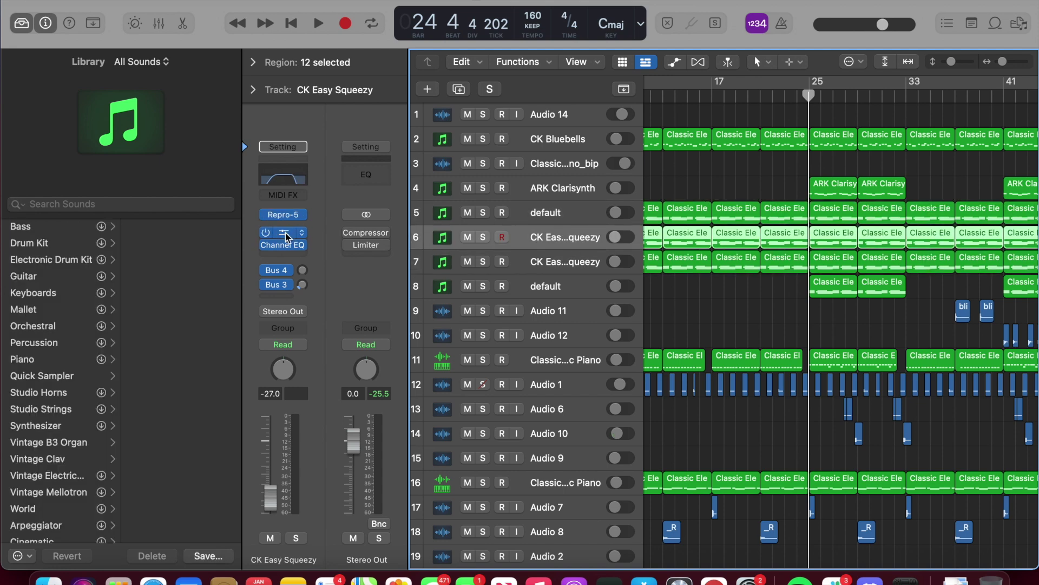
pyautogui.click(572, 286)
pyautogui.scroll(-2, 603, 515)
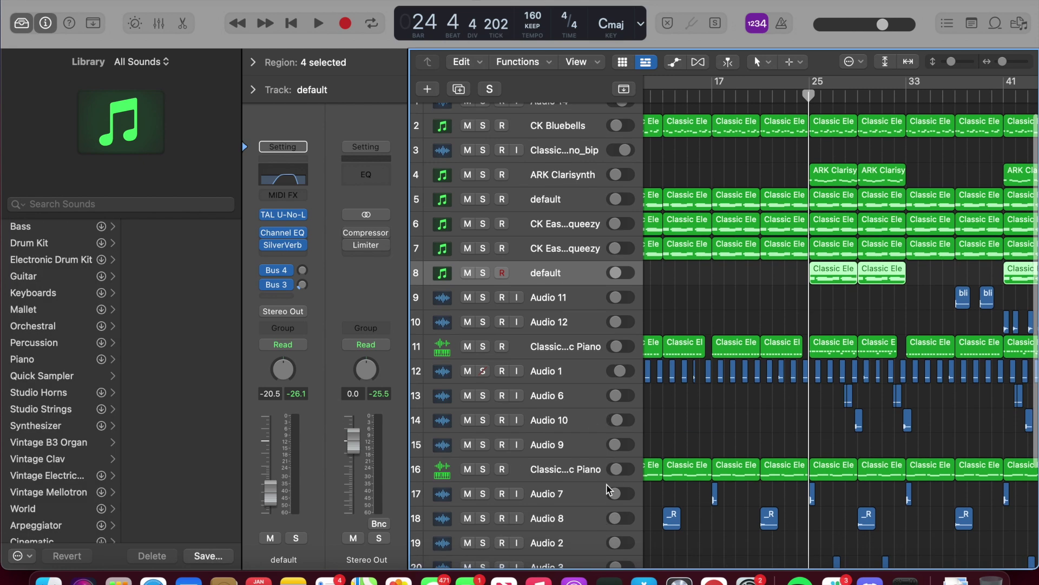
pyautogui.click(569, 469)
# - Open the piano's Bitcrusher window and solo track 16
pyautogui.click(286, 228)
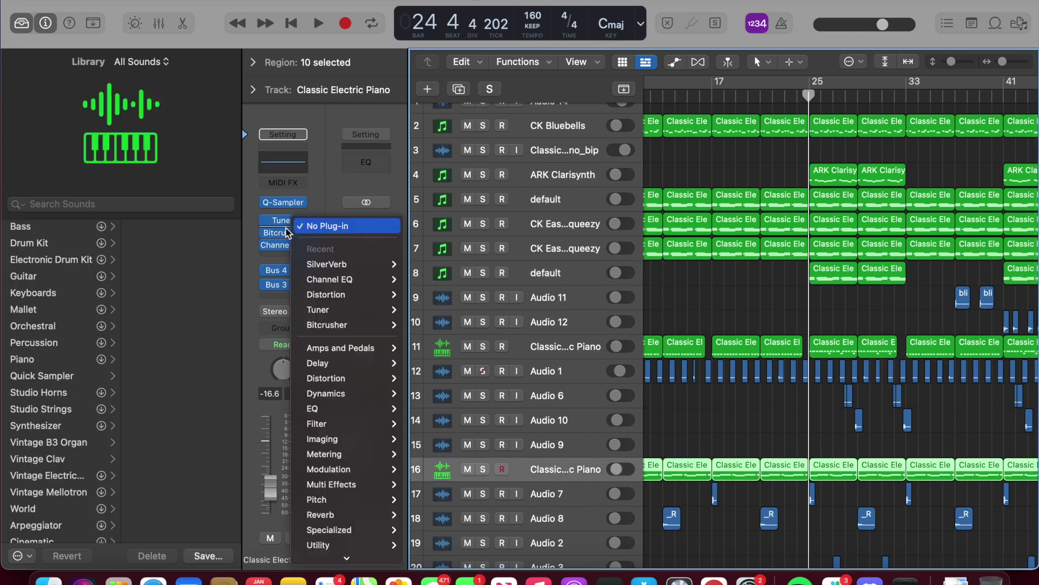
pyautogui.press('Escape')
pyautogui.click(284, 233)
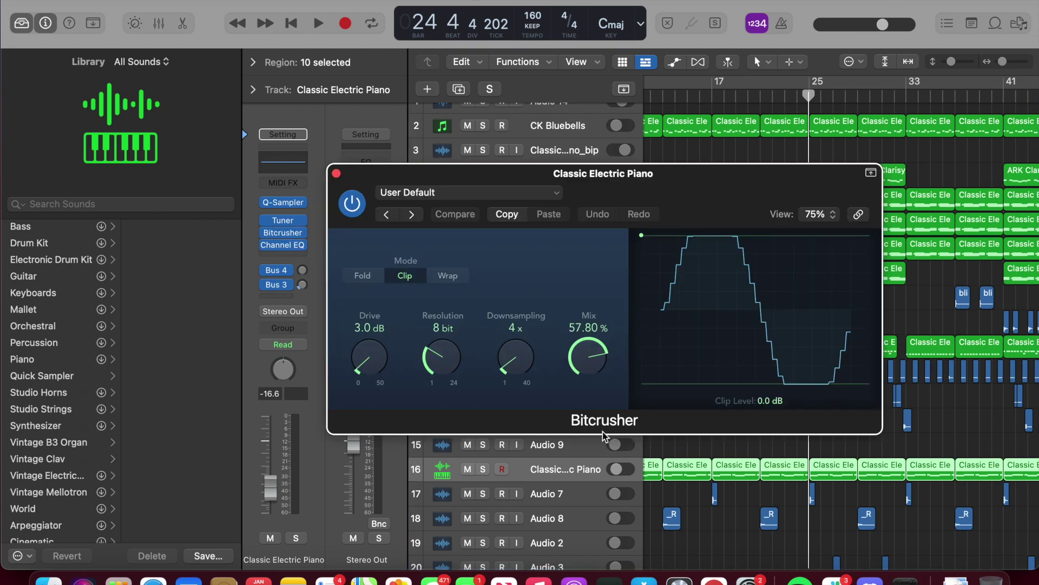
pyautogui.scroll(-1, 505, 466)
pyautogui.click(483, 461)
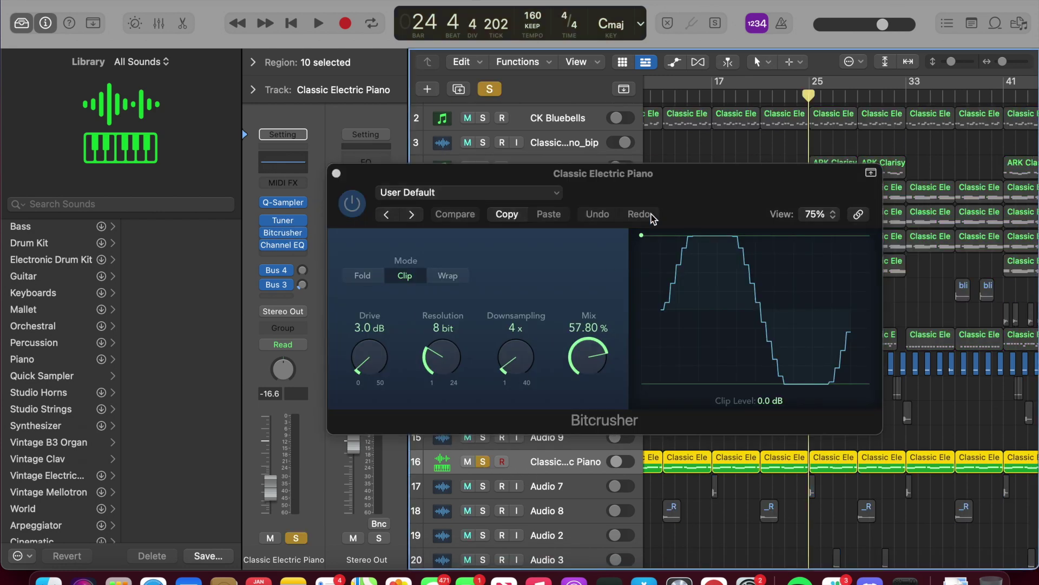
pyautogui.moveTo(700, 194); pyautogui.dragTo(420, 137)
# - Bypass the Bitcrusher and play to hear the dry piano, then set the playhead to bar 21
pyautogui.click(268, 233)
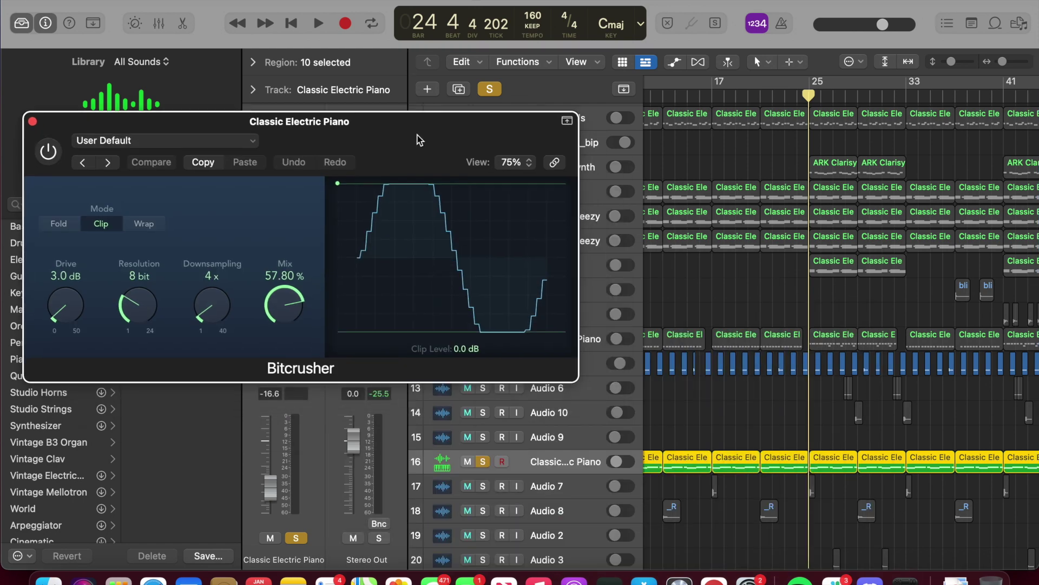
pyautogui.press('space')
pyautogui.moveTo(418, 139); pyautogui.dragTo(599, 467)
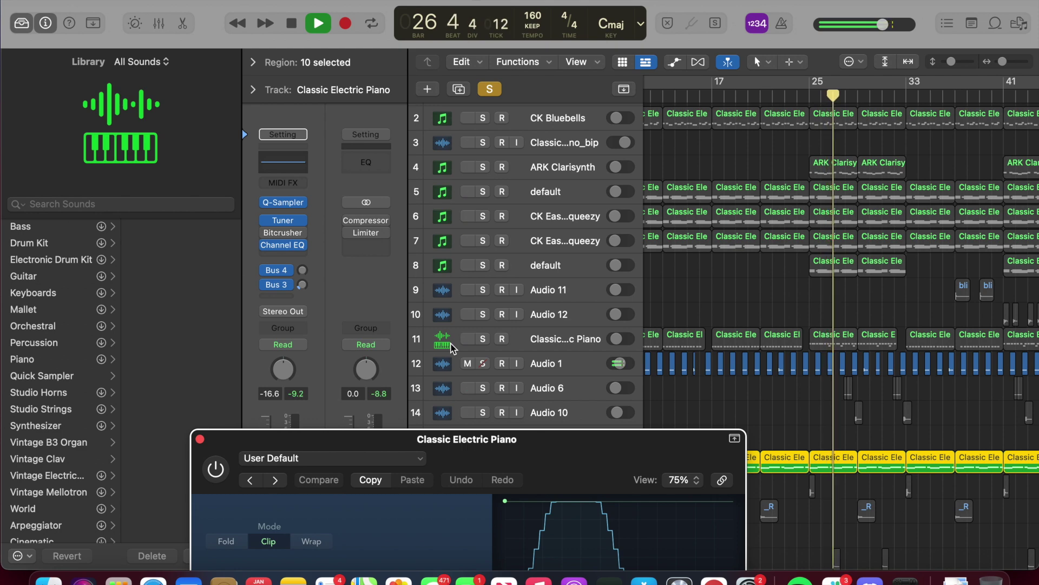
pyautogui.press('space')
pyautogui.click(748, 95)
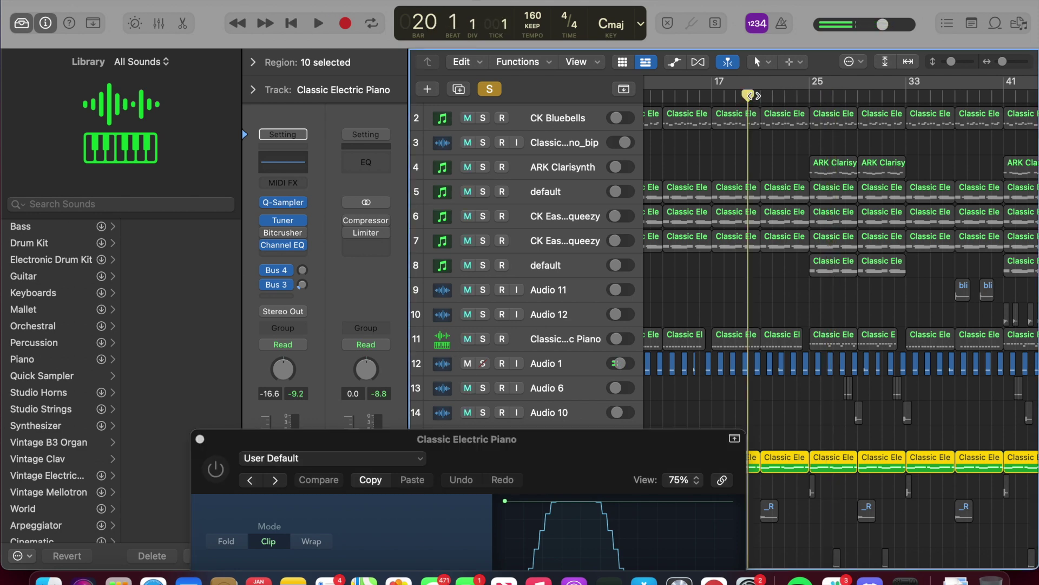
pyautogui.click(761, 95)
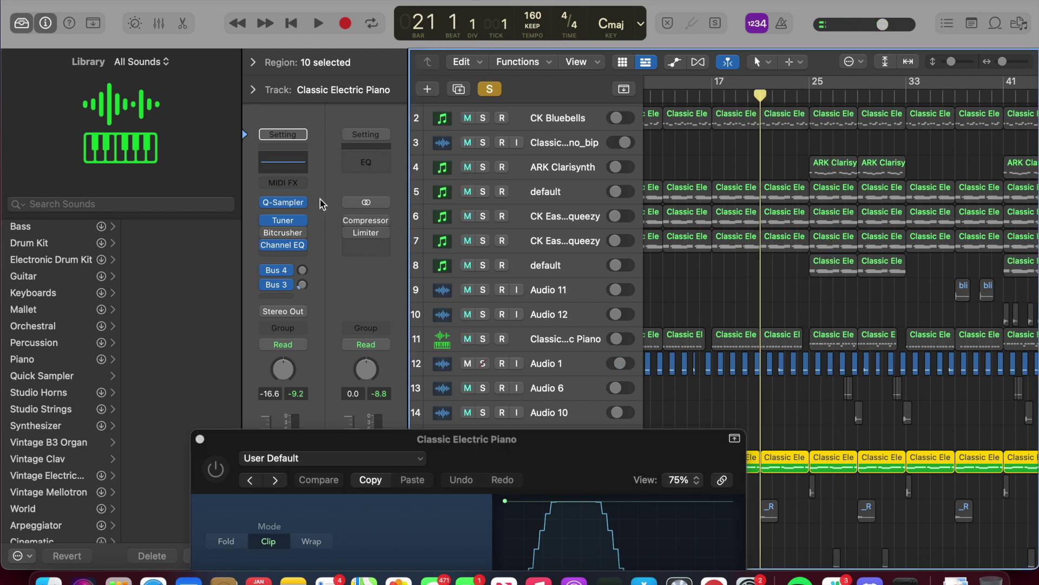
# - Play from bar 21 with Bitcrusher, then close its window, clear the solo, and stop at bar 27
pyautogui.moveTo(269, 232)
pyautogui.press('space')
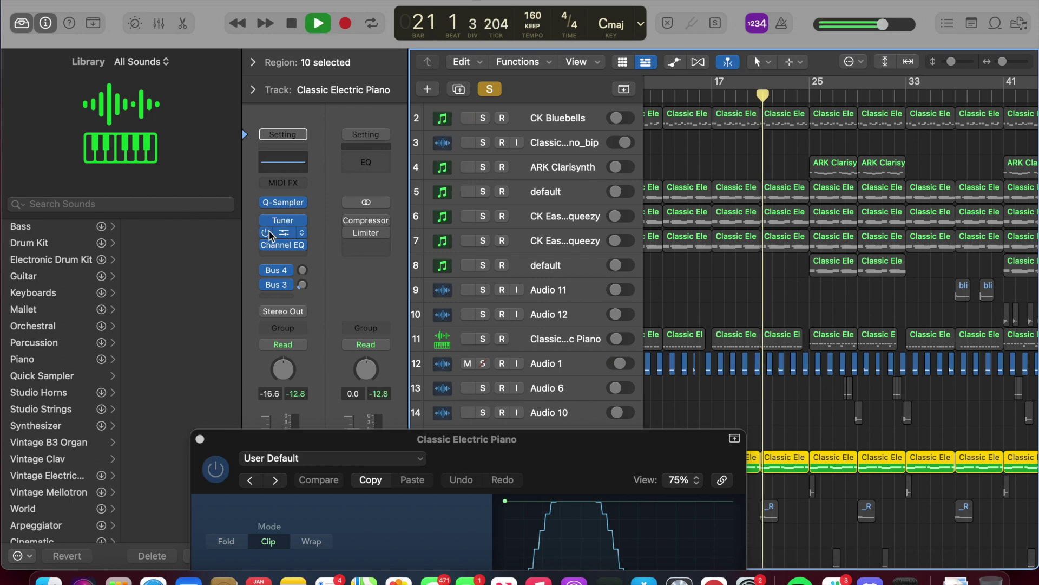
pyautogui.moveTo(570, 453); pyautogui.dragTo(587, 248)
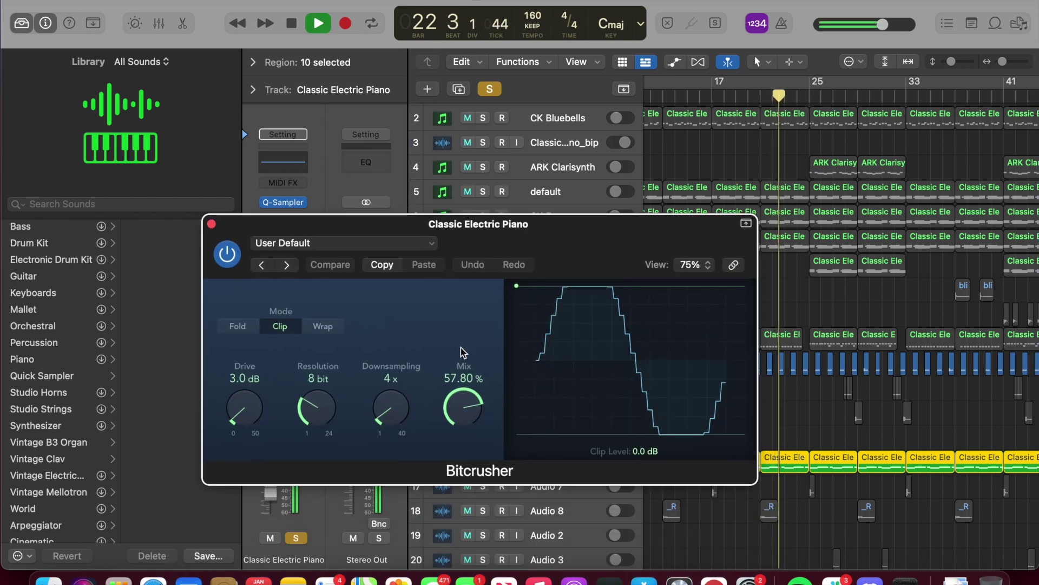
pyautogui.moveTo(555, 223); pyautogui.dragTo(466, 82)
pyautogui.click(123, 79)
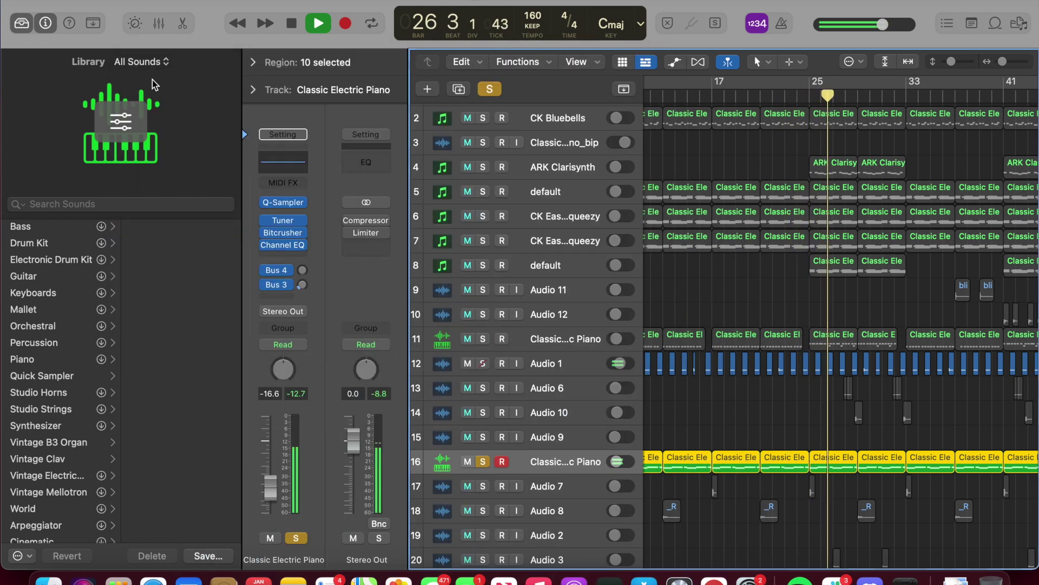
pyautogui.click(496, 92)
pyautogui.press('space')
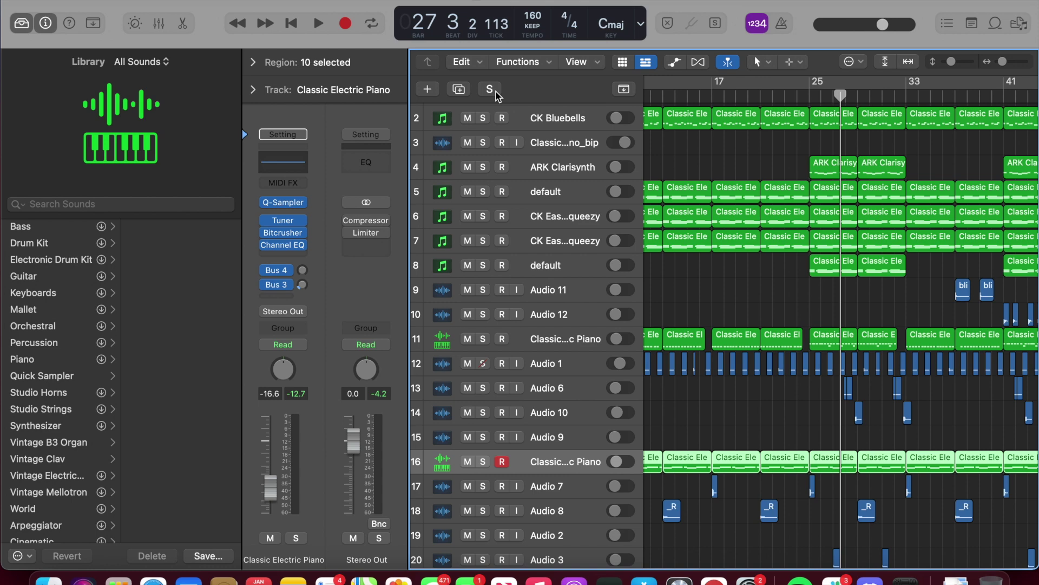
pyautogui.scroll(3, 878, 436)
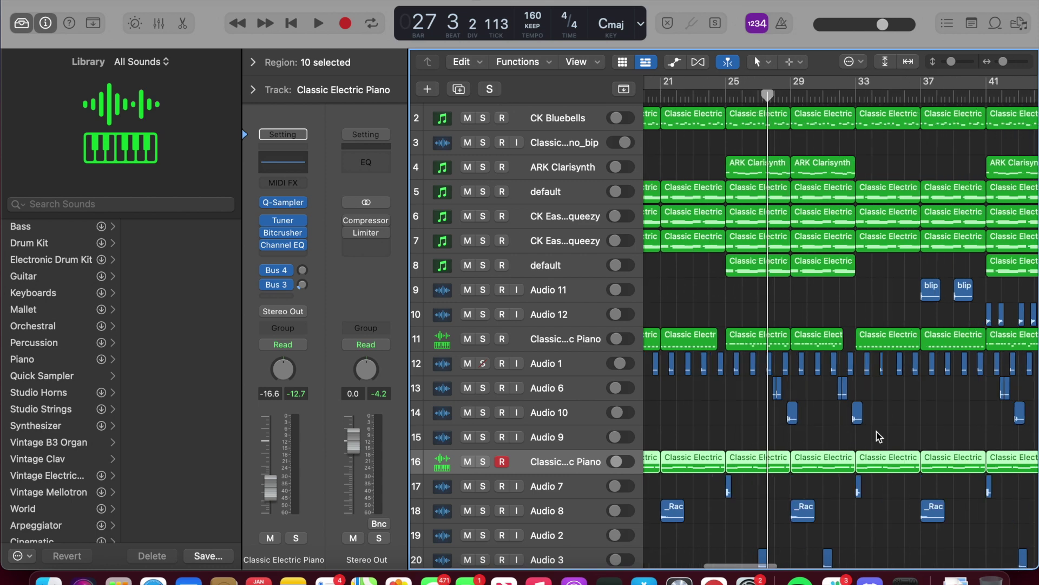
pyautogui.click(301, 254)
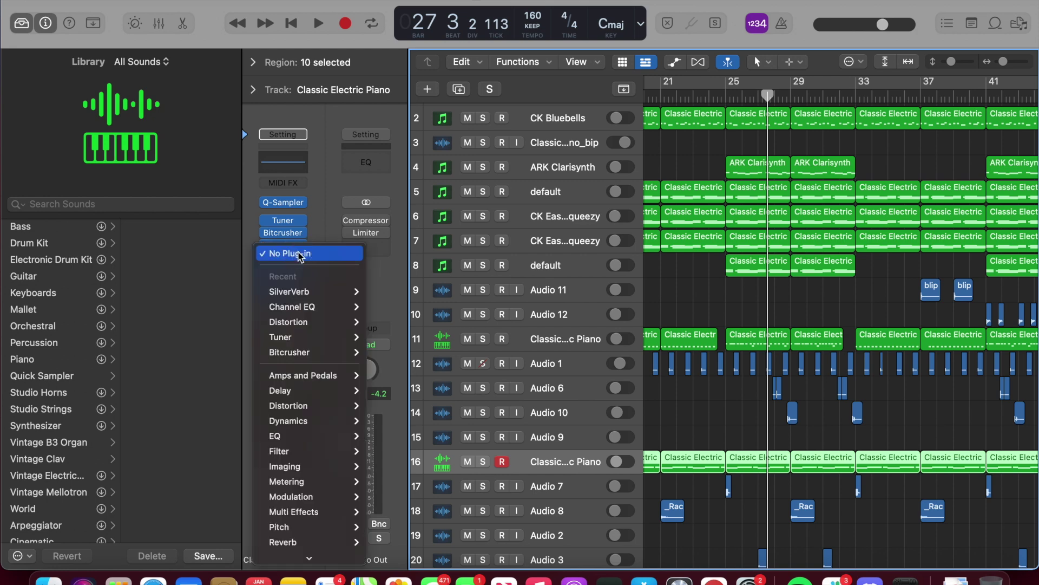
pyautogui.moveTo(319, 560)
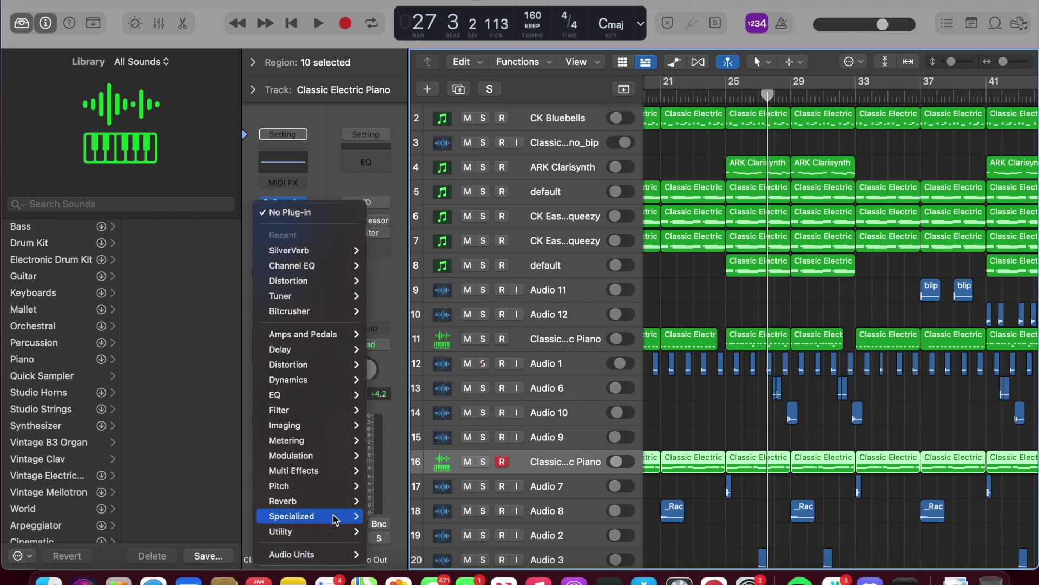
pyautogui.moveTo(328, 454)
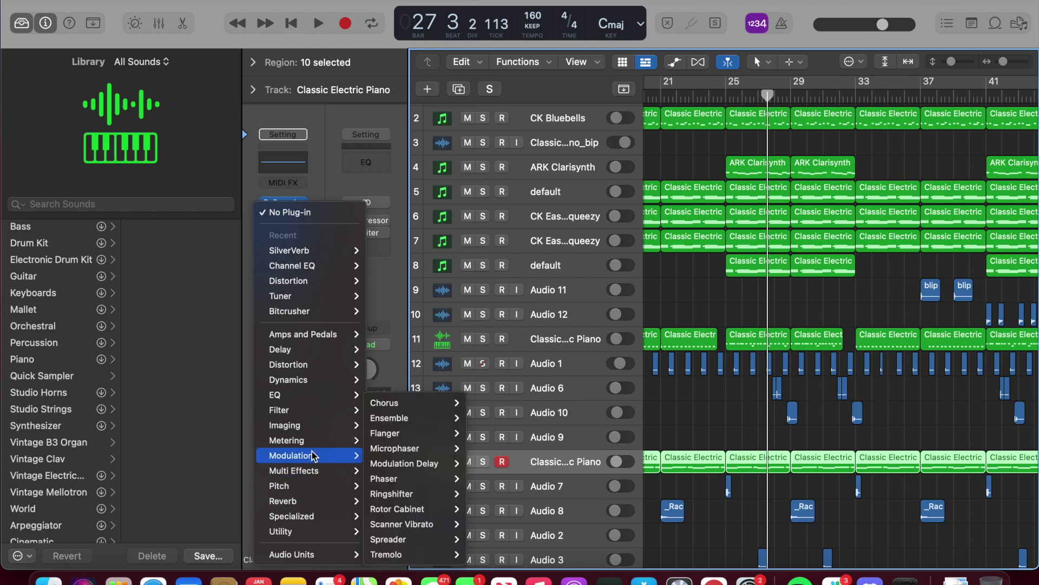
pyautogui.moveTo(327, 486)
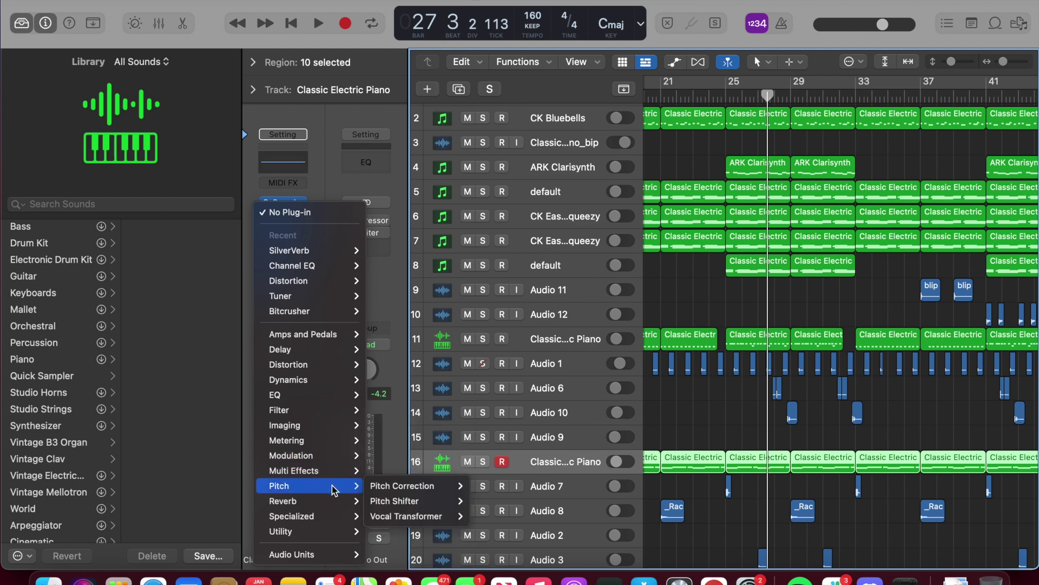
pyautogui.click(337, 174)
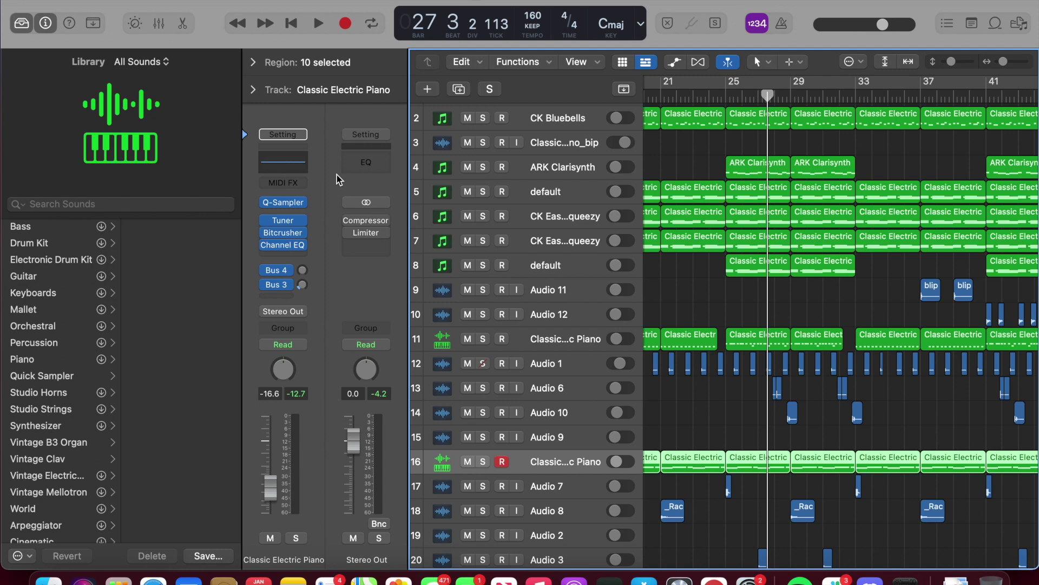
pyautogui.moveTo(282, 248)
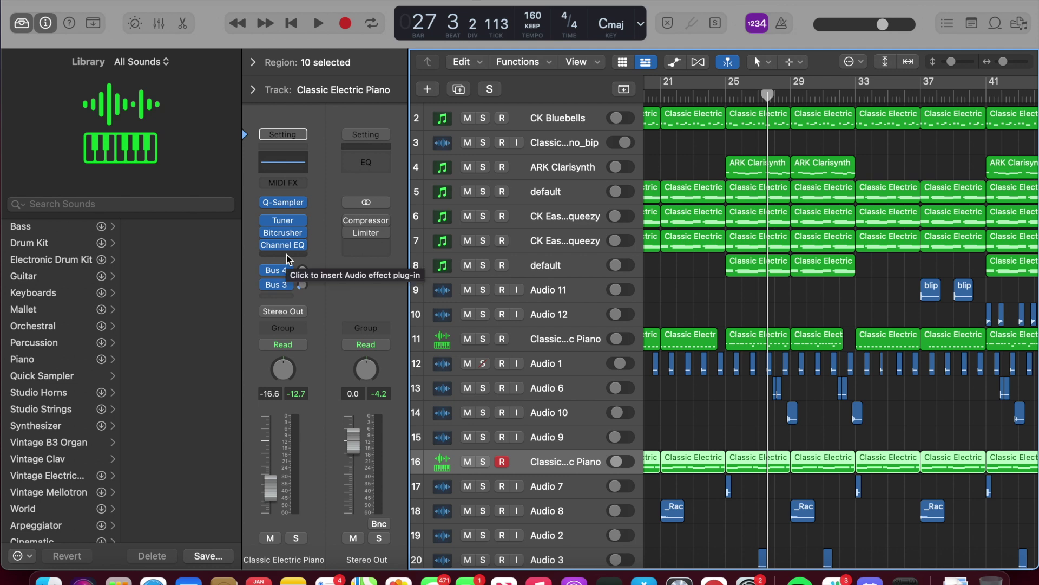
# - Browse the MIDI effects list without changes and move the playhead to bar 25
pyautogui.click(304, 184)
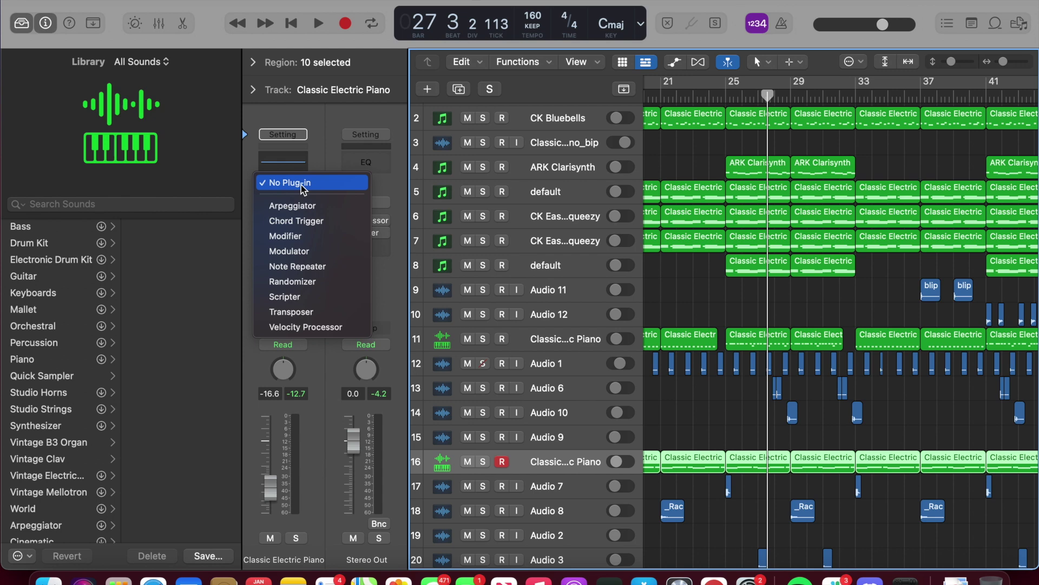
pyautogui.click(326, 172)
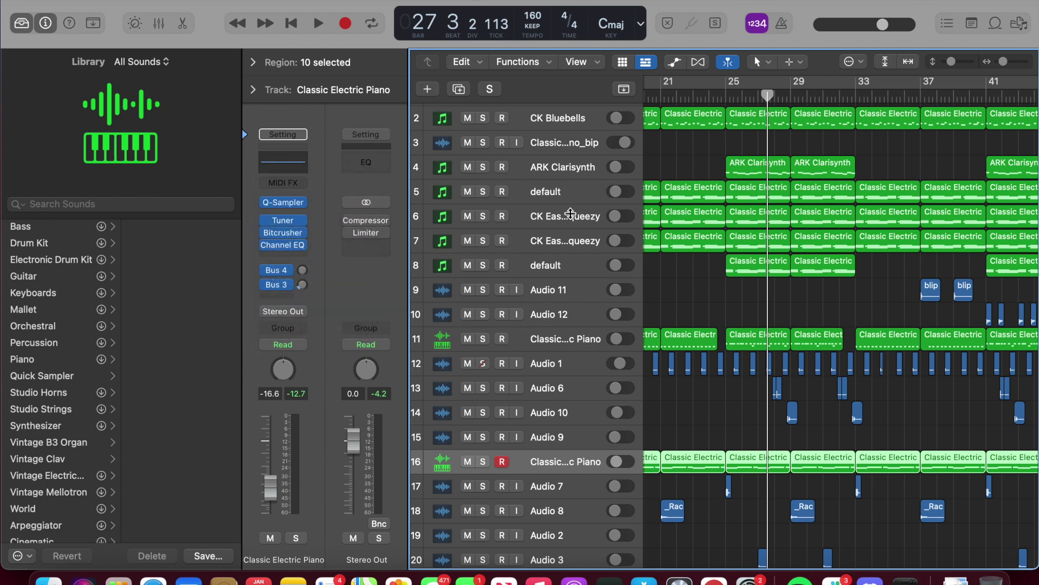
pyautogui.click(723, 96)
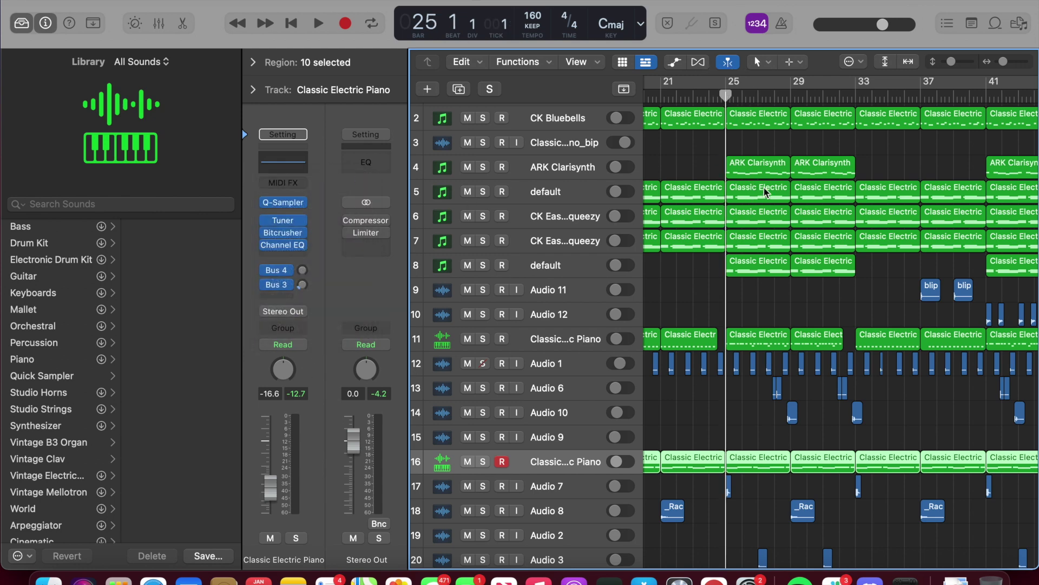
pyautogui.click(301, 185)
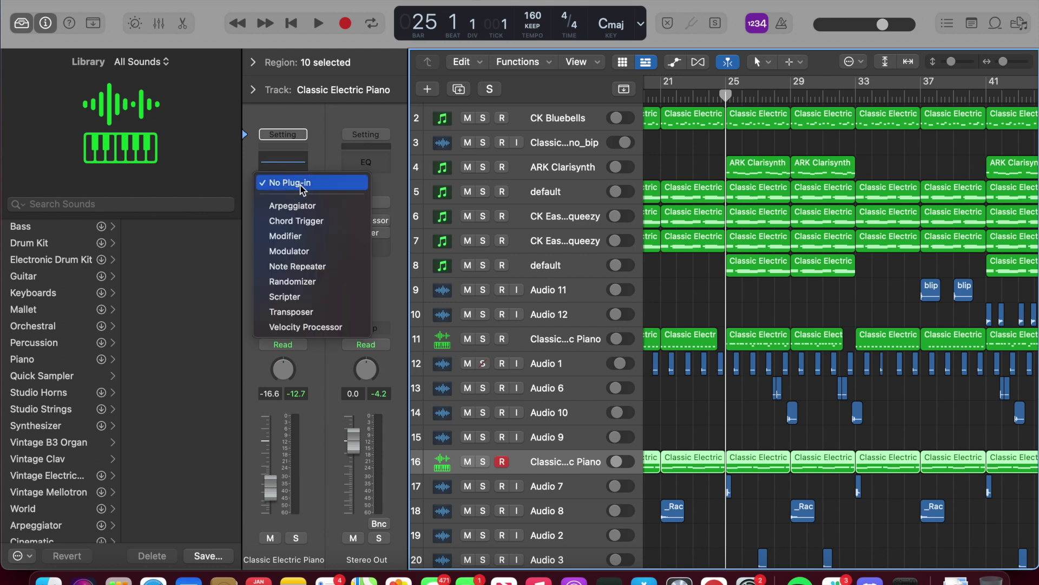
pyautogui.click(537, 196)
pyautogui.hscroll(-10, 563, 195)
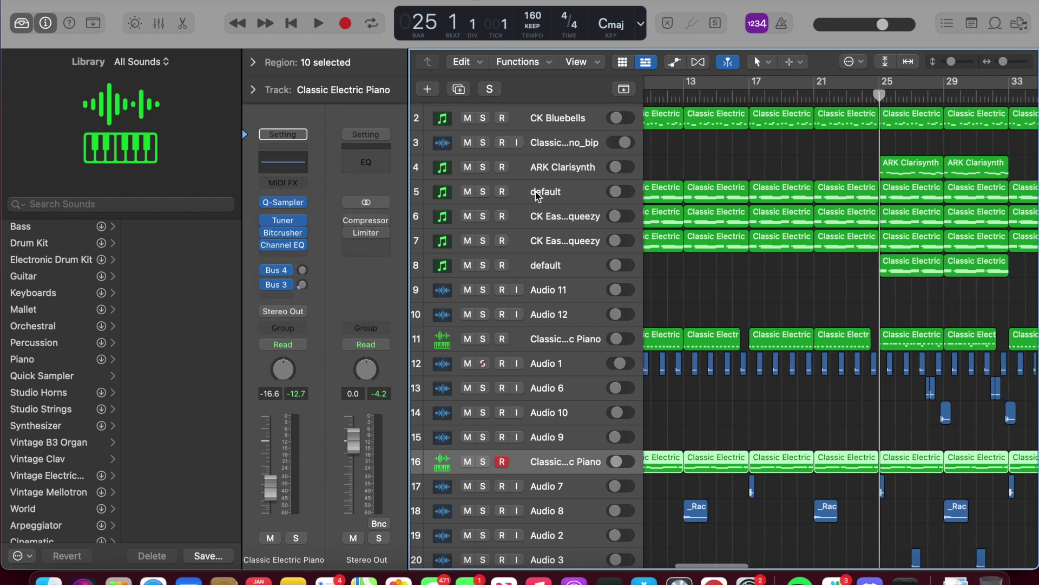
# - Select track 5 'default' and insert the Arpeggiator into its MIDI FX slot
pyautogui.click(563, 195)
pyautogui.click(283, 187)
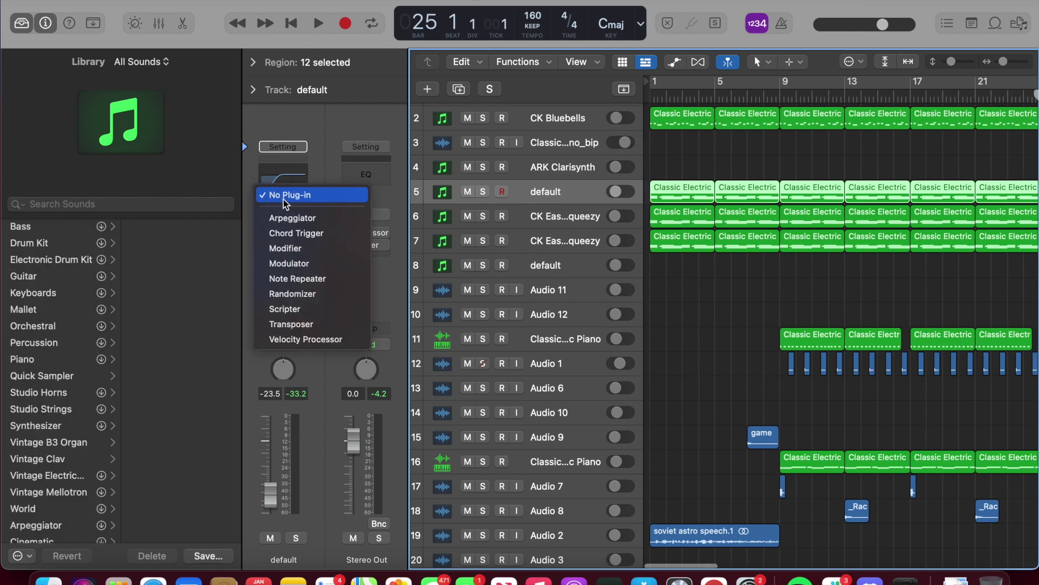
pyautogui.click(296, 219)
# - Solo the default track and play it from bar 1 with the Arpeggiator bypassed
pyautogui.moveTo(671, 59); pyautogui.dragTo(667, 272)
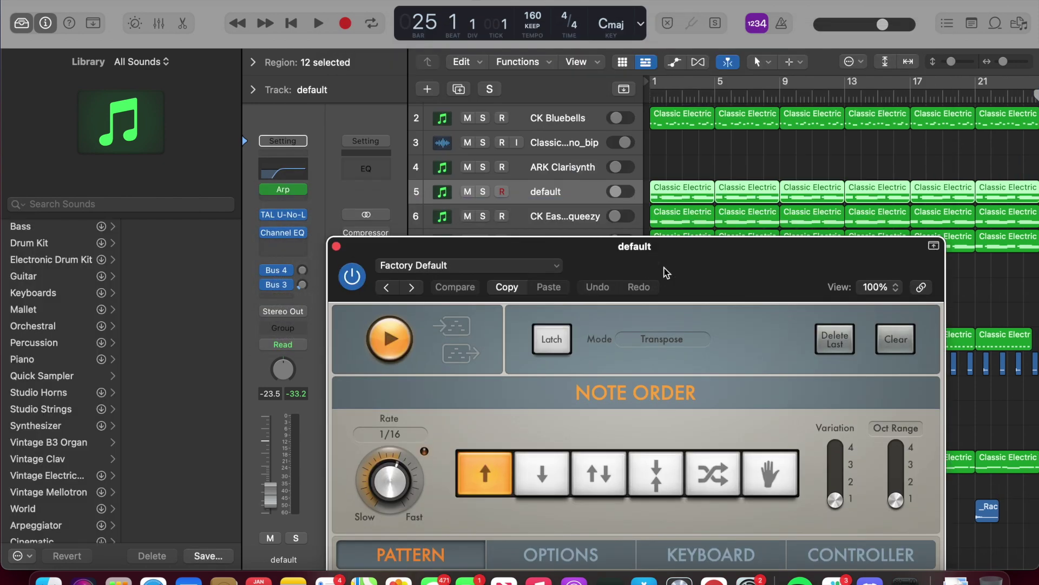
pyautogui.click(663, 91)
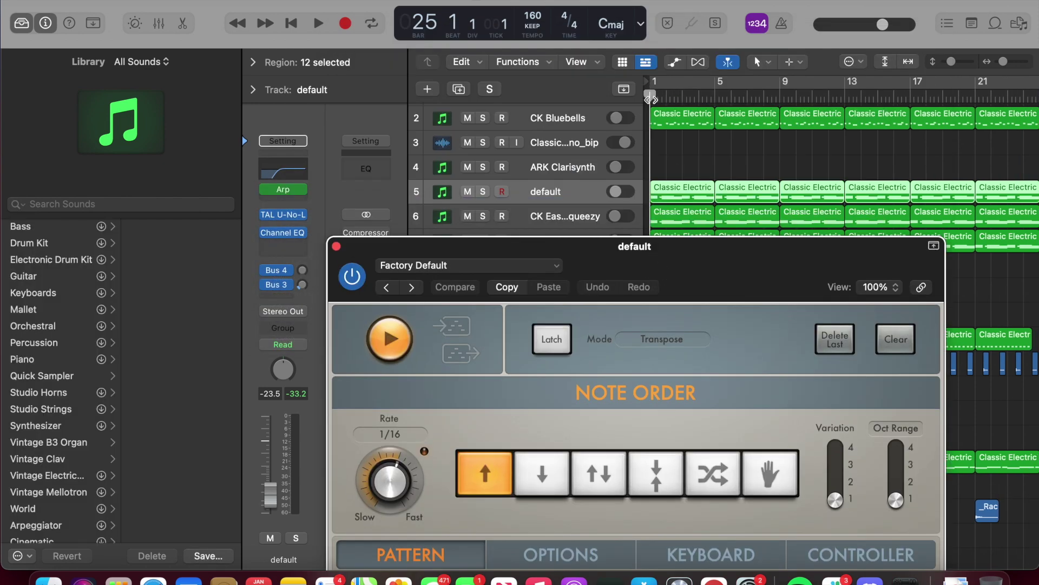
pyautogui.click(482, 193)
pyautogui.moveTo(276, 190)
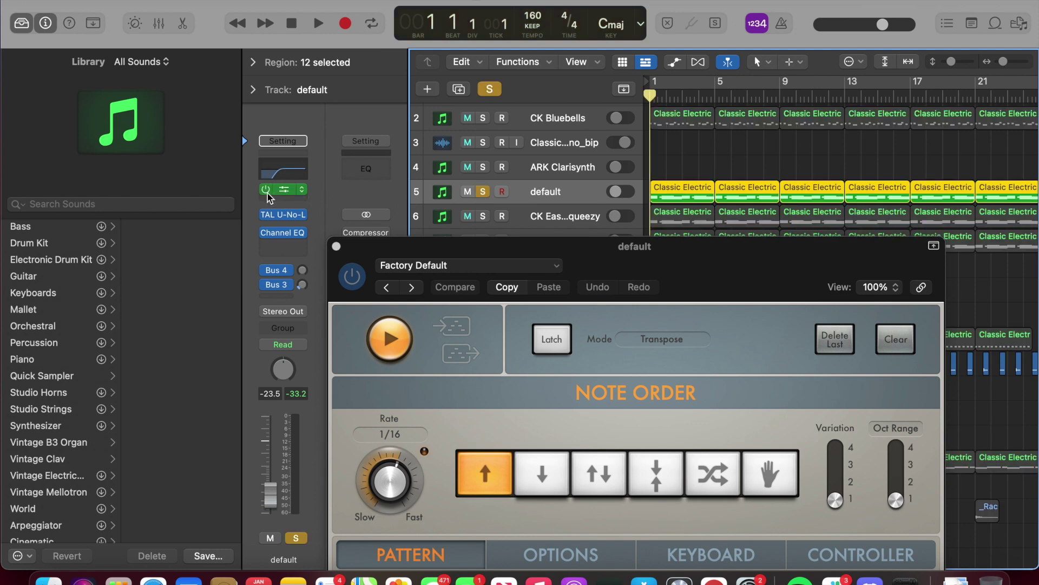
pyautogui.click(266, 190)
pyautogui.press('space')
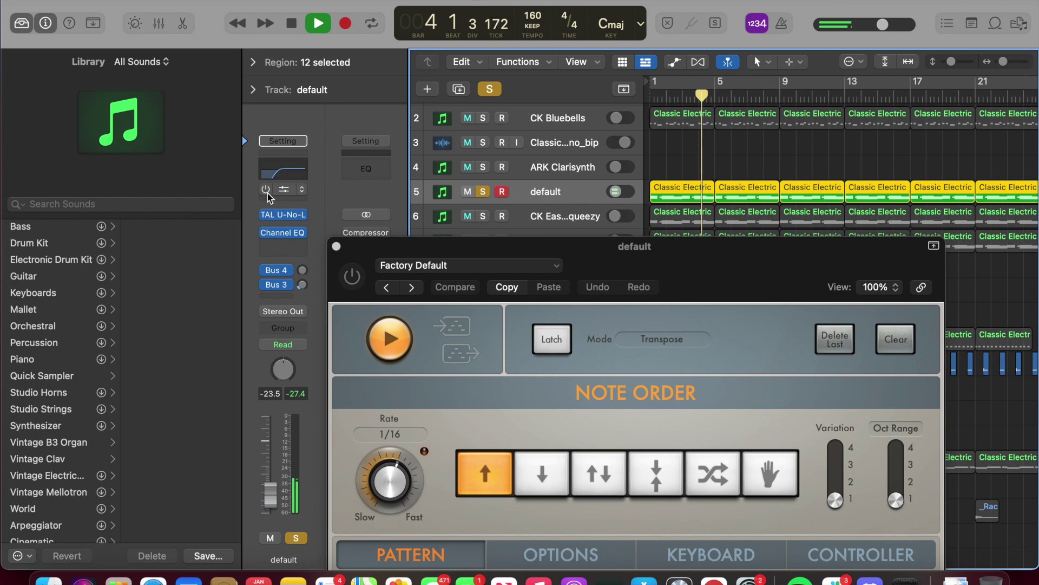
pyautogui.press('space')
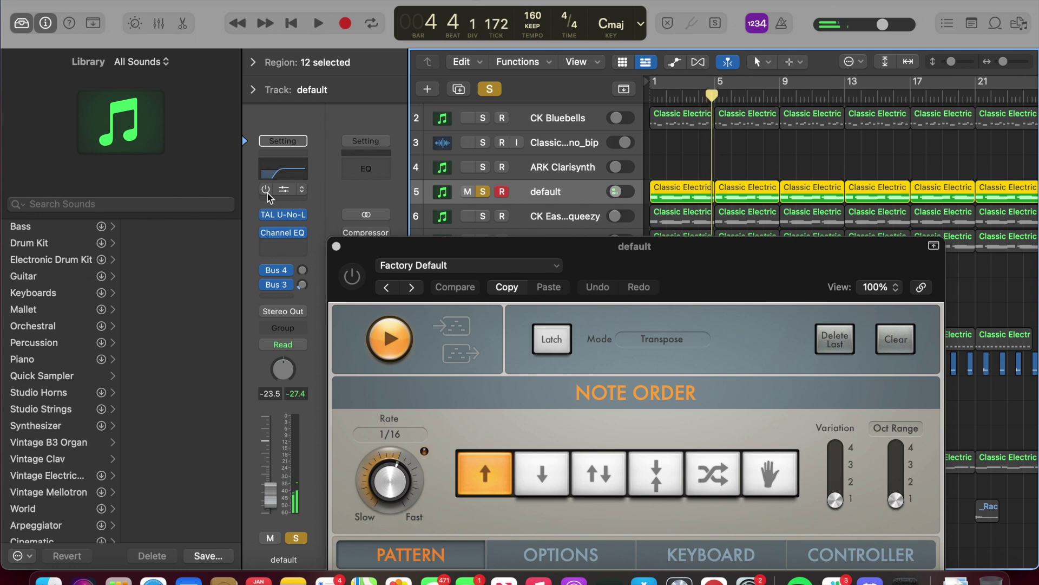
# - Replay the track with the Arpeggiator on, then bypass it again, unsolo, and stop
pyautogui.click(266, 188)
pyautogui.click(653, 100)
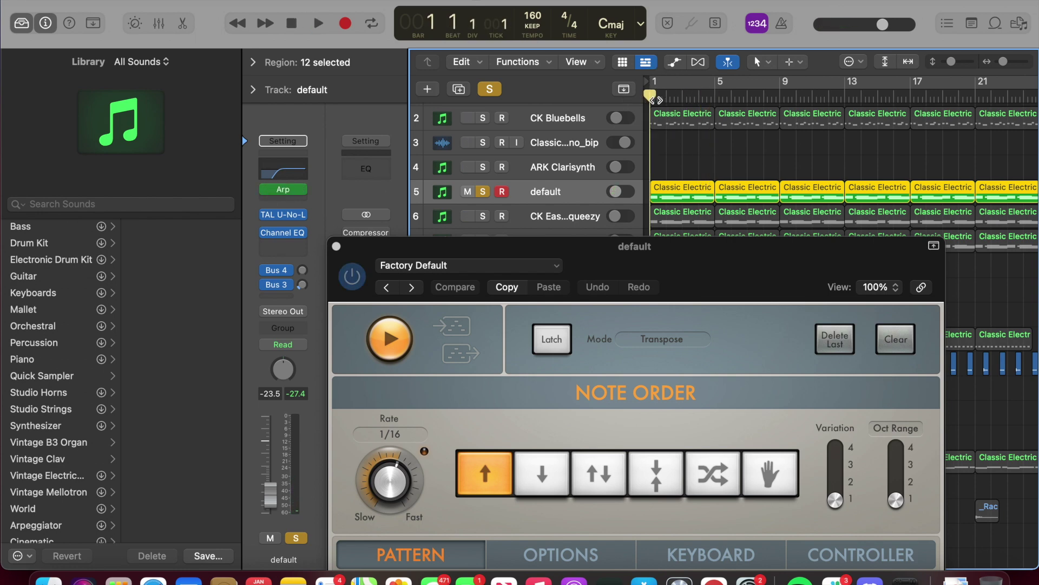
pyautogui.press('space')
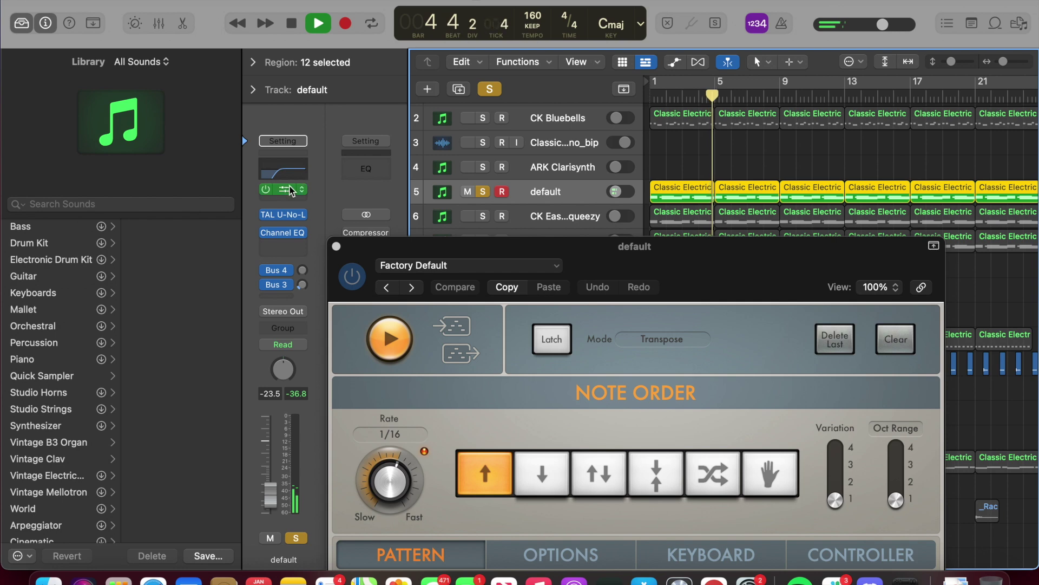
pyautogui.click(266, 189)
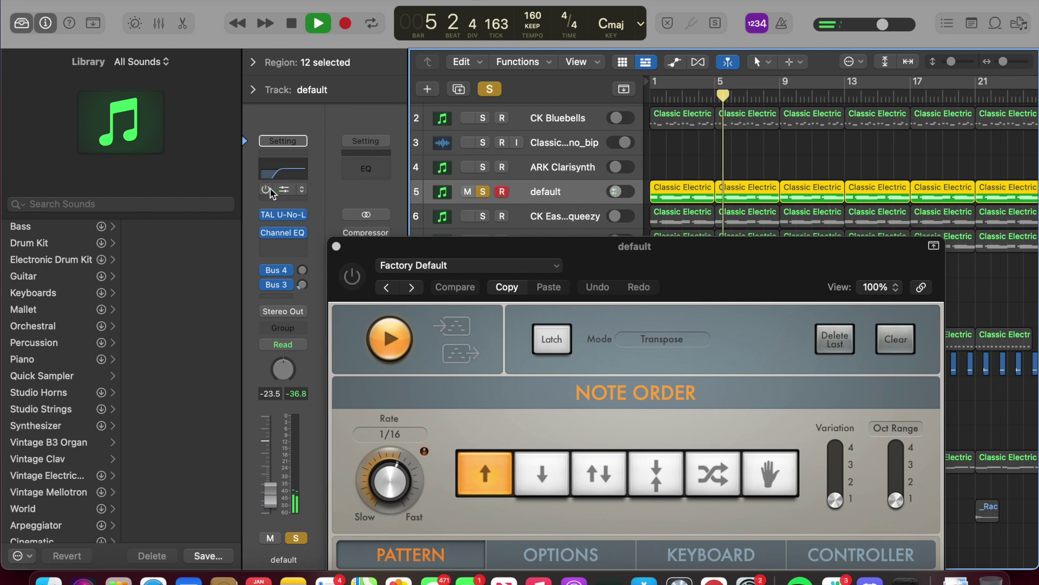
pyautogui.click(490, 90)
pyautogui.press('space')
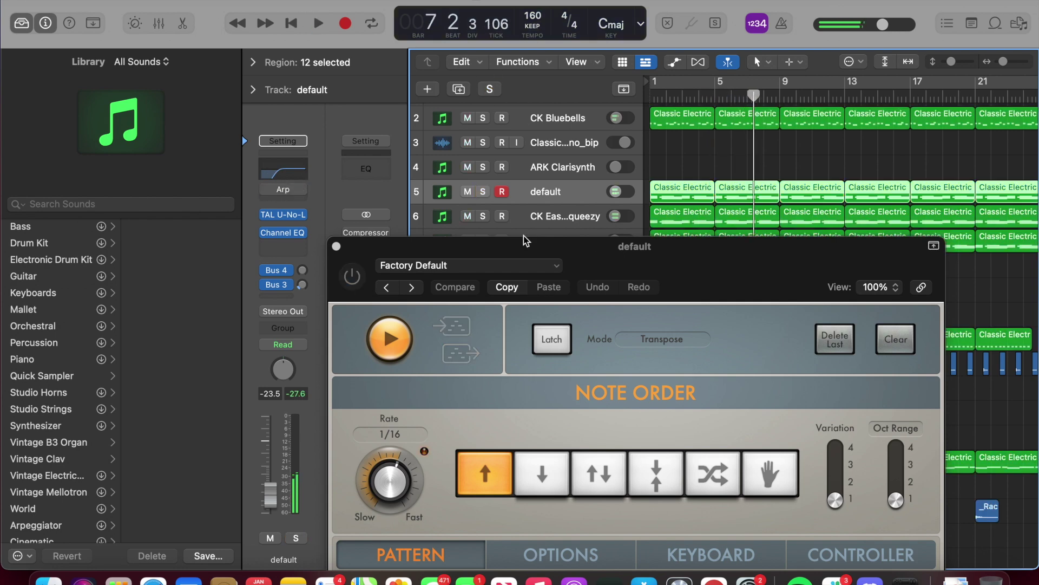
# - Close the Arpeggiator window and zoom out to show more bars
pyautogui.click(336, 246)
pyautogui.hscroll(2, 809, 312)
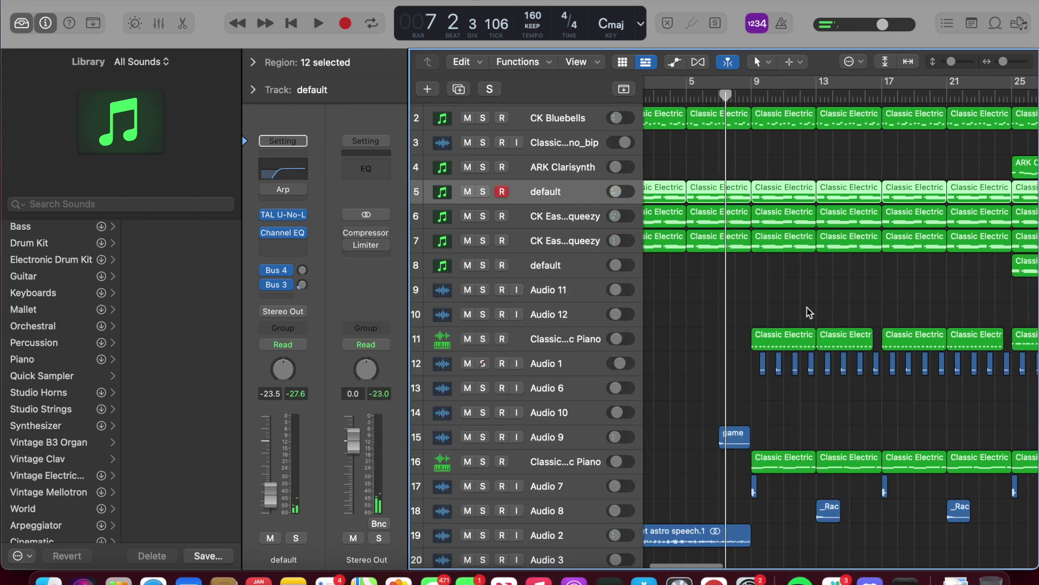
pyautogui.press('super+Left')
pyautogui.press('super+Left')
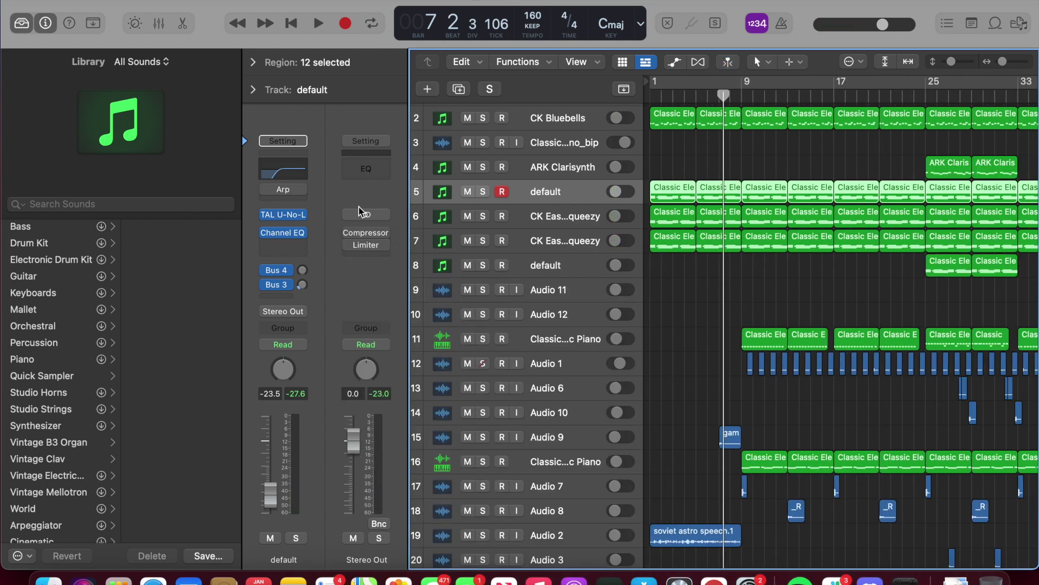
# - Swap the track's Arpeggiator for Chord Trigger and close its window
pyautogui.click(302, 189)
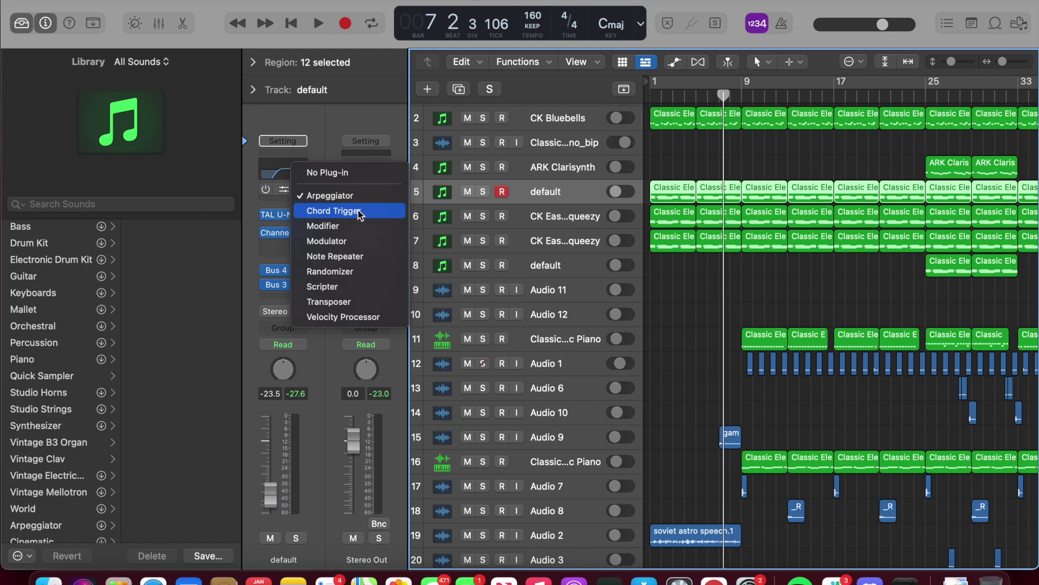
pyautogui.click(333, 211)
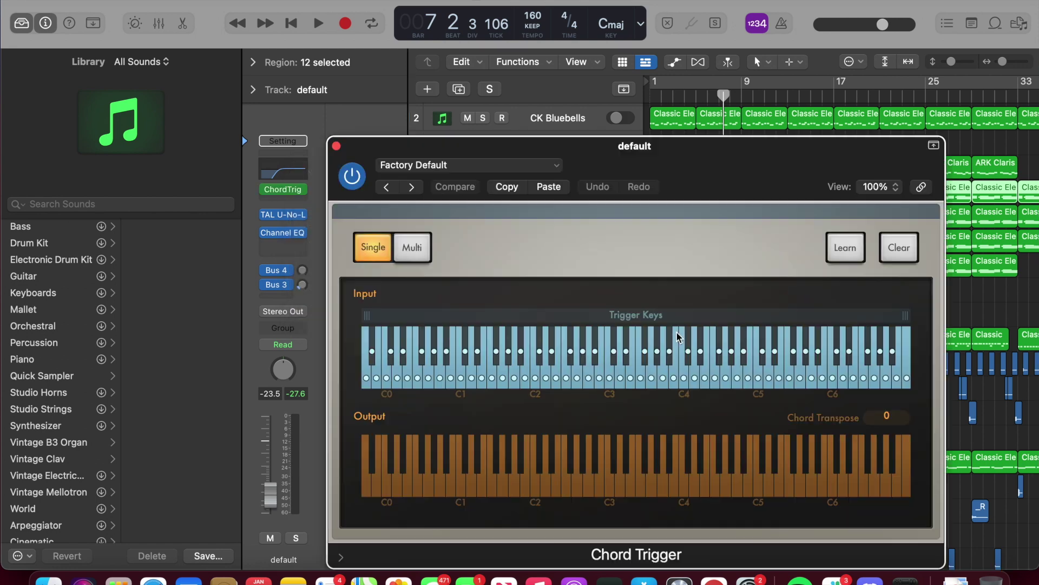
pyautogui.click(336, 146)
# - Set the MIDI FX slot to No Plug-in, leaving it empty
pyautogui.click(302, 189)
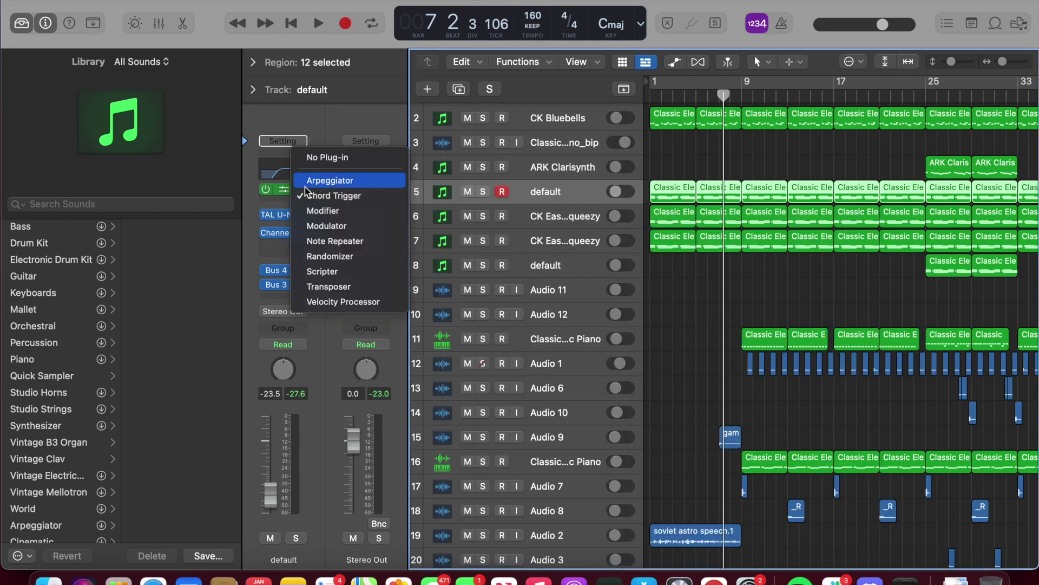
pyautogui.click(355, 163)
pyautogui.press('super+Left')
pyautogui.press('super+Left')
pyautogui.press('super+Left')
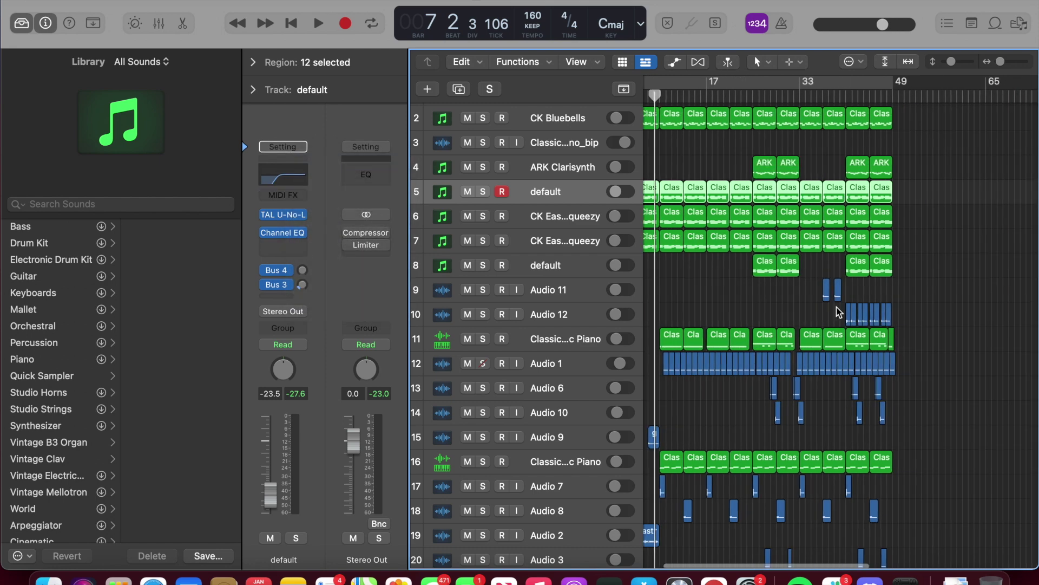
pyautogui.press('super+Right')
pyautogui.press('super+Right')
pyautogui.press('super+Right')
pyautogui.press('super+Right')
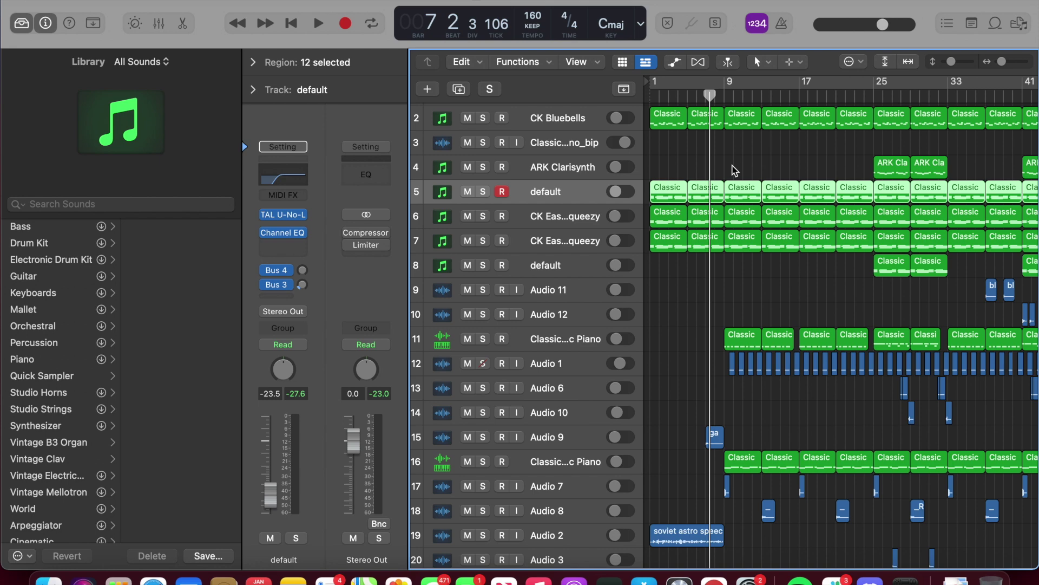
pyautogui.hscroll(-2, 680, 150)
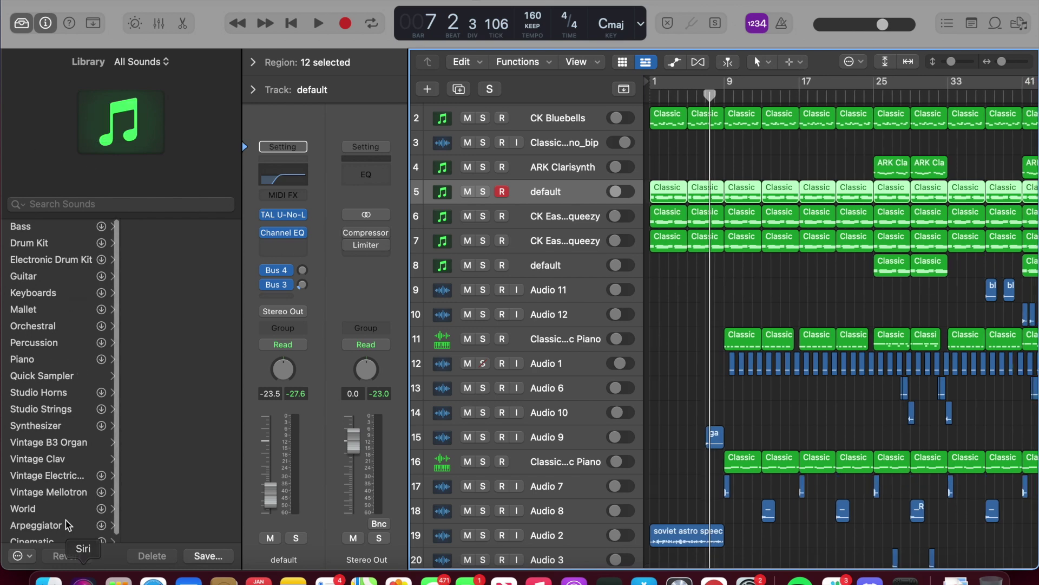
pyautogui.scroll(-1, 66, 519)
pyautogui.scroll(2, 66, 524)
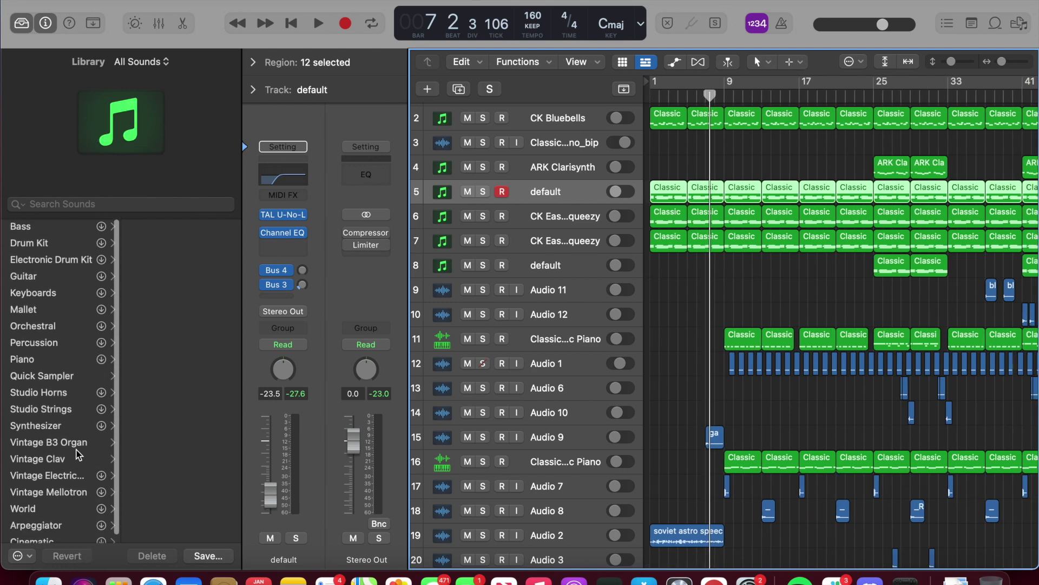
pyautogui.click(302, 215)
pyautogui.moveTo(303, 215)
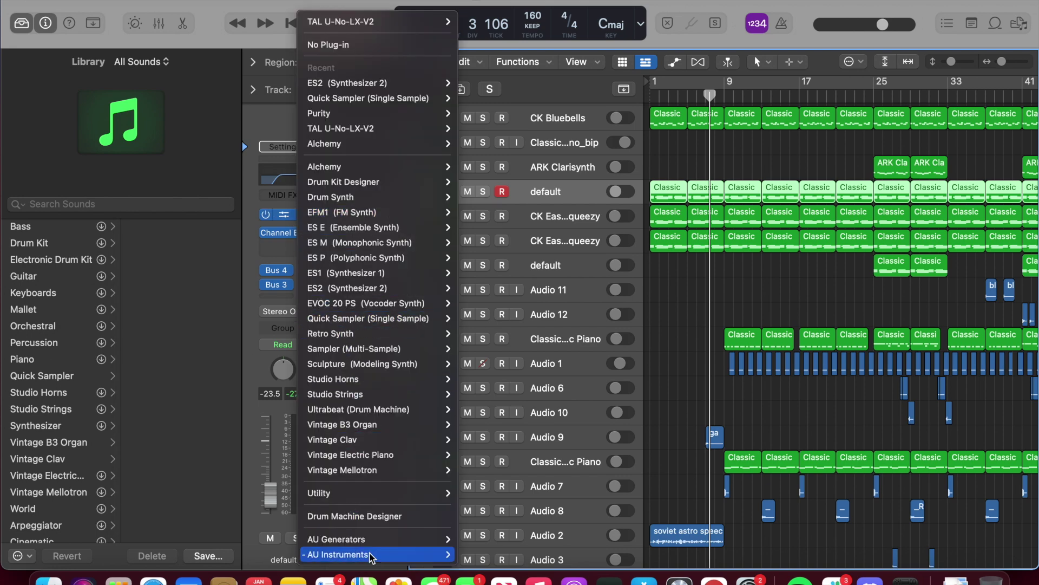
pyautogui.moveTo(385, 554)
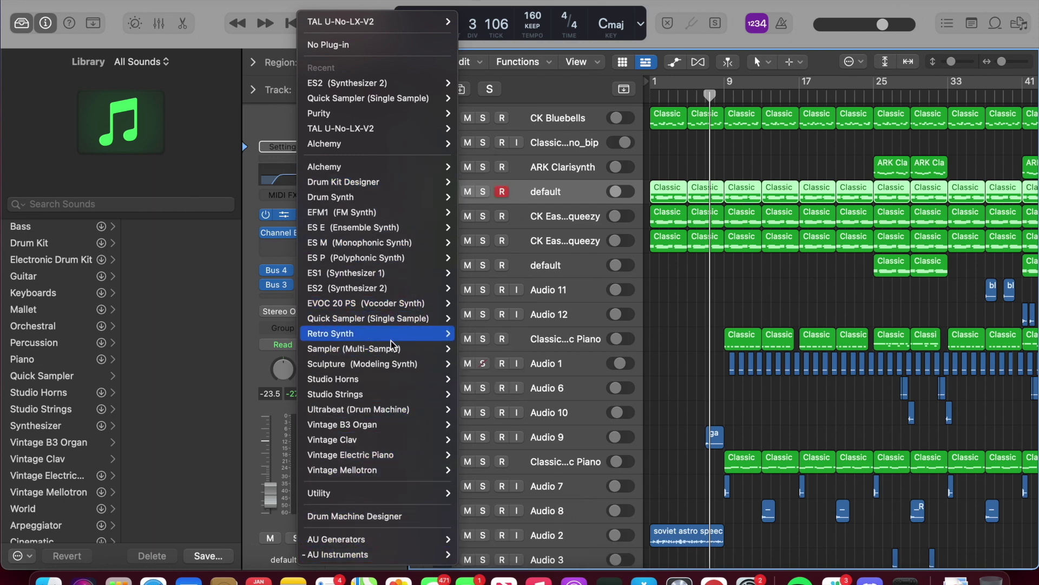
pyautogui.moveTo(379, 464)
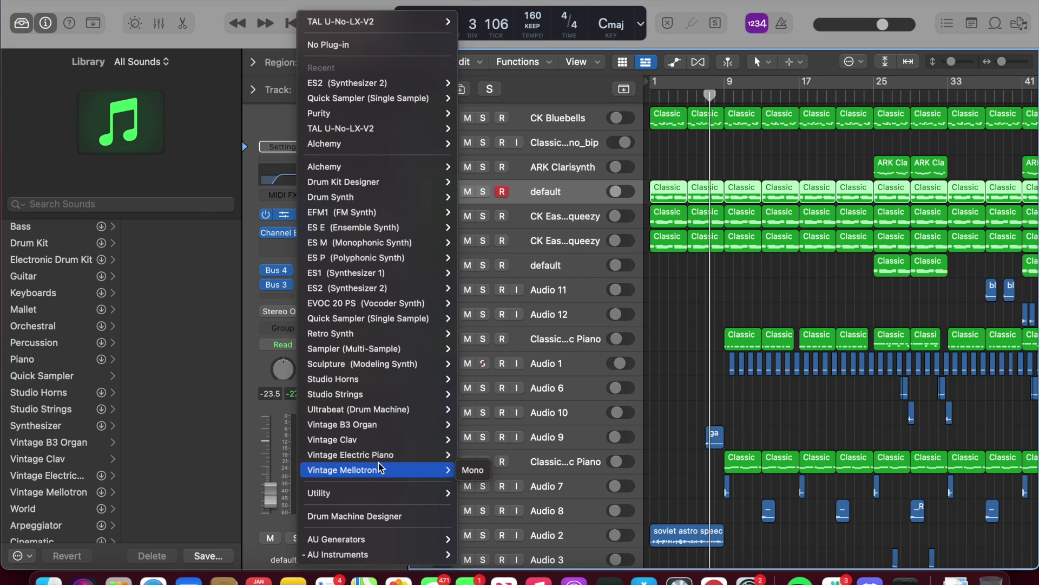
pyautogui.moveTo(382, 494)
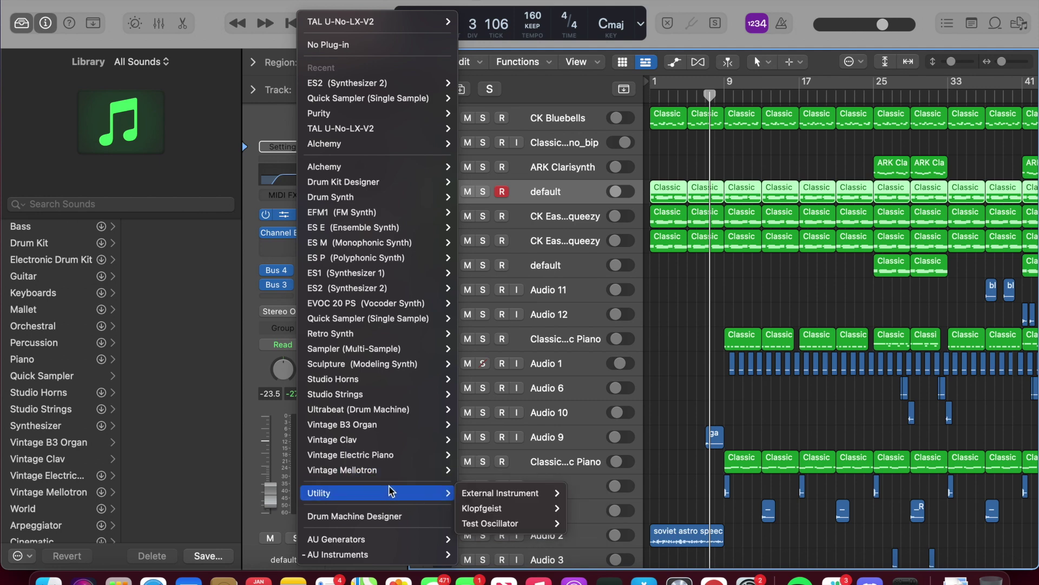
pyautogui.moveTo(395, 84)
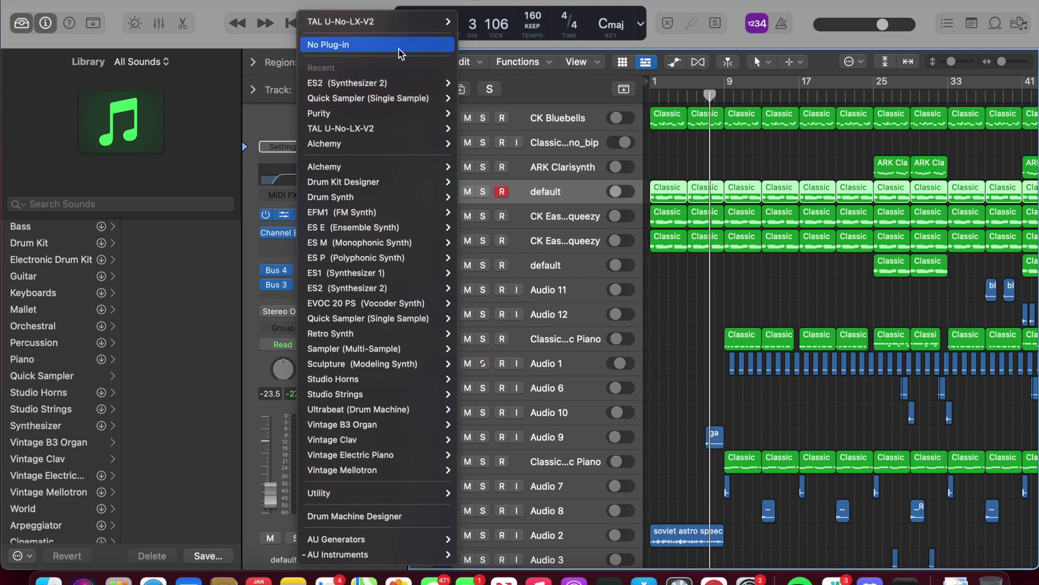
pyautogui.click(281, 40)
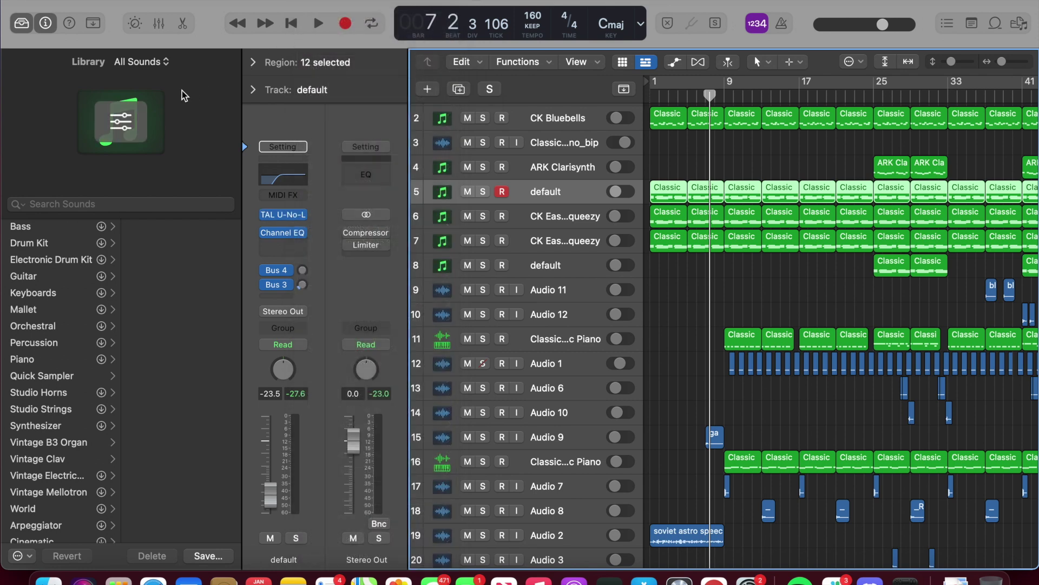
# - Hide and reshow the Library and the Inspector
pyautogui.click(19, 23)
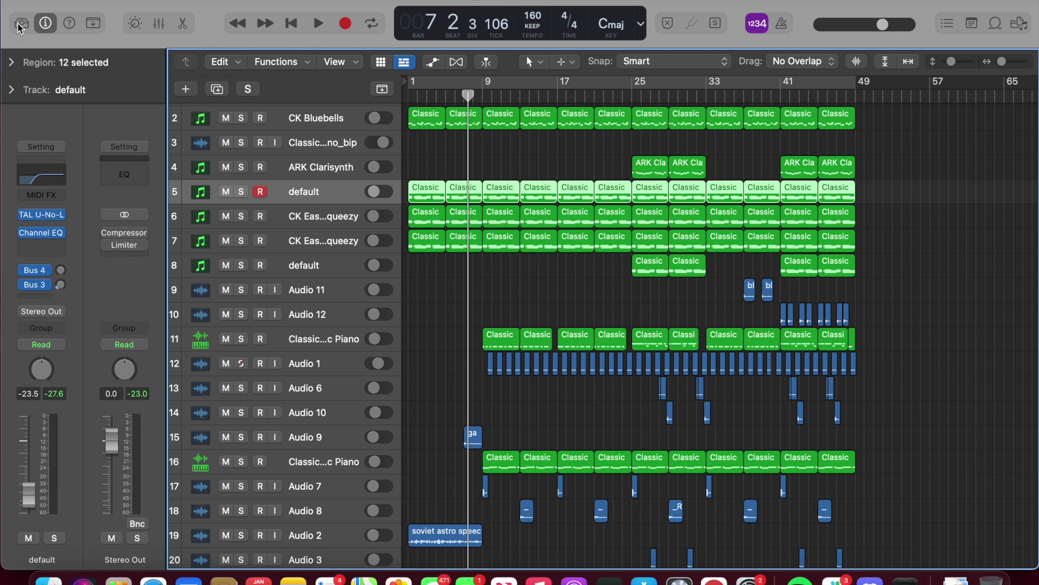
pyautogui.click(20, 22)
pyautogui.click(44, 23)
pyautogui.click(45, 23)
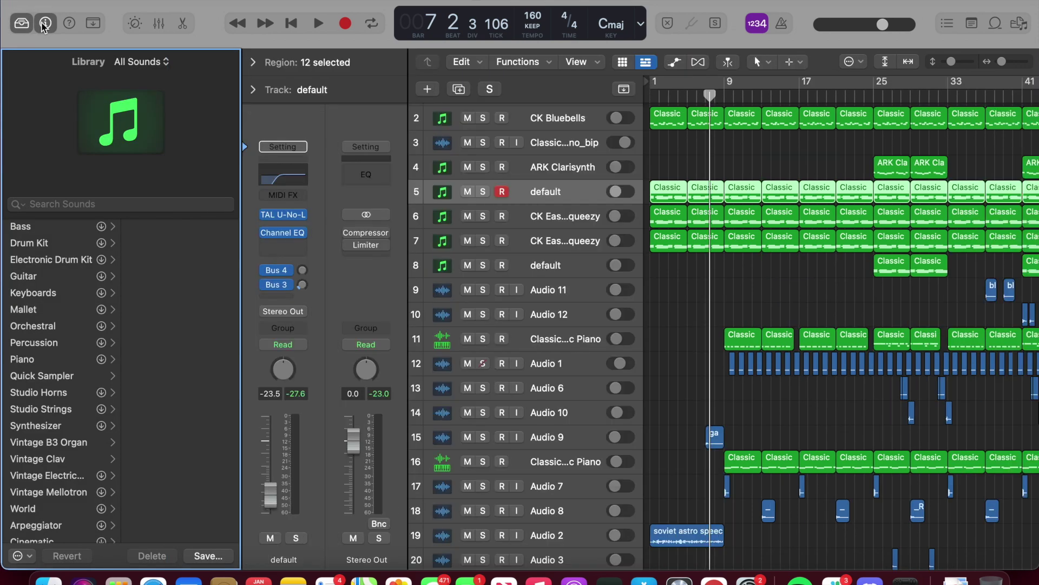
# - Turn Quick Help on and off, then show the toolbar of editing functions
pyautogui.click(67, 21)
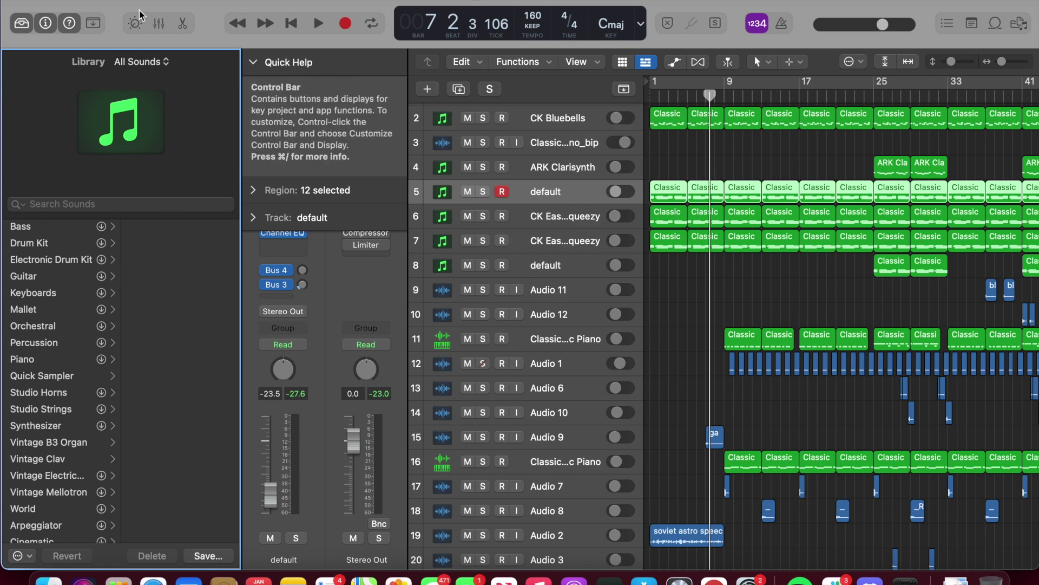
pyautogui.click(76, 23)
pyautogui.click(95, 23)
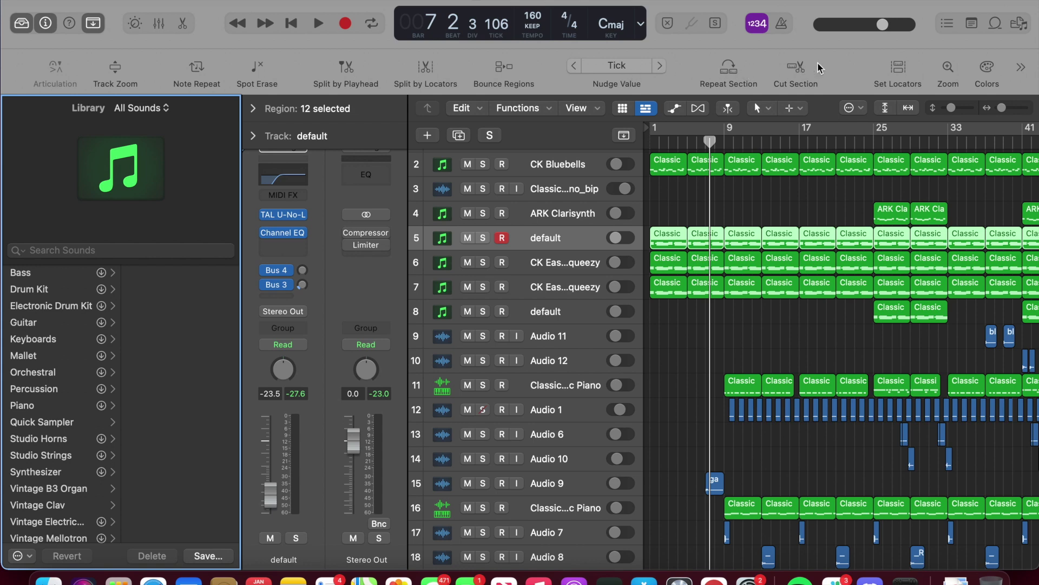
# - Open and close the region Colors palette, hide the toolbar, and show Smart Controls
pyautogui.click(989, 69)
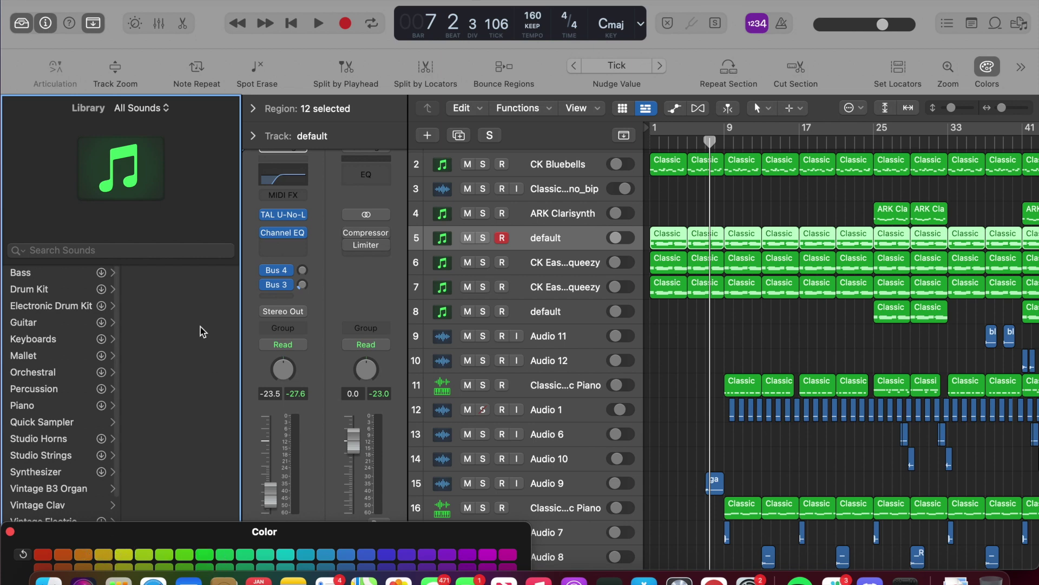
pyautogui.click(10, 531)
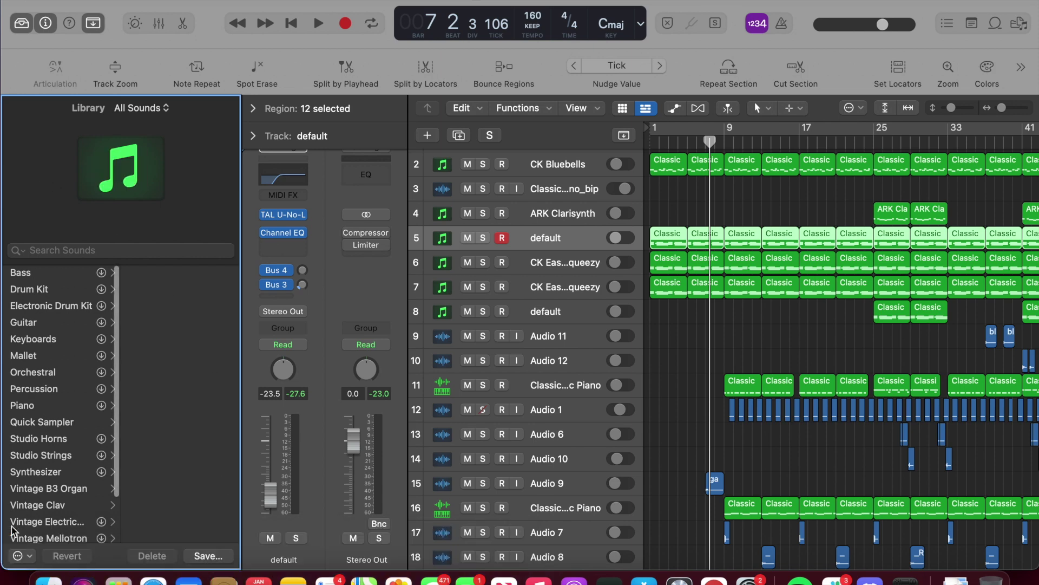
pyautogui.click(94, 27)
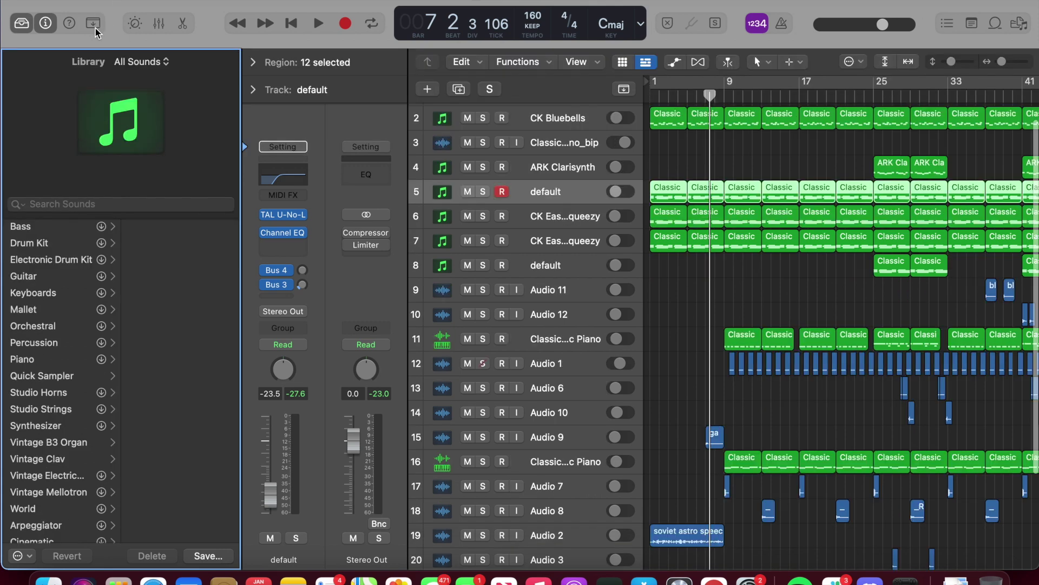
pyautogui.click(134, 23)
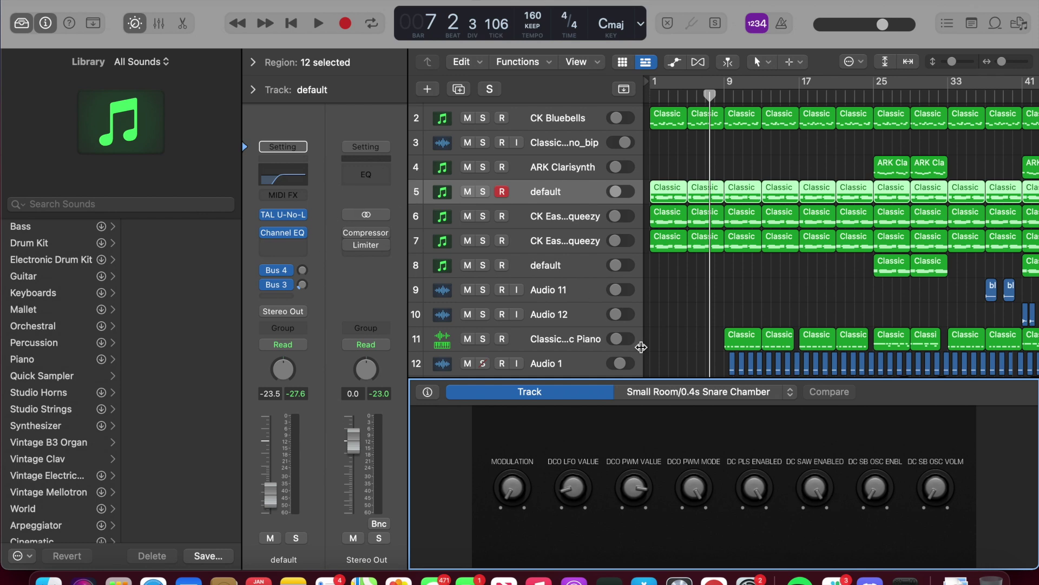
# - Check the TAL U-No-LX synth and an empty Audio FX slot, then switch from Smart Controls to the Mixer
pyautogui.click(290, 215)
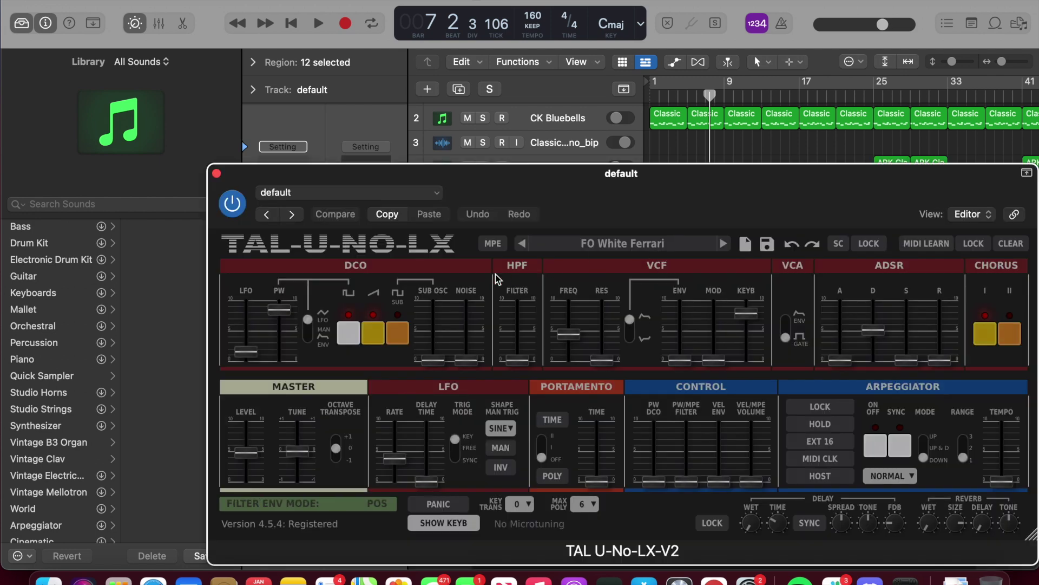
pyautogui.click(217, 173)
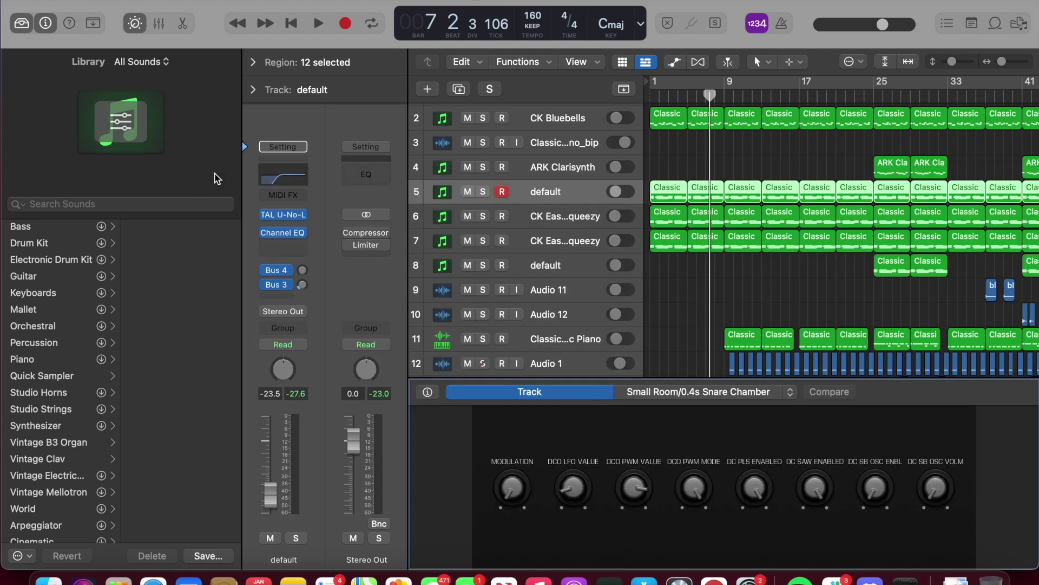
pyautogui.click(302, 249)
pyautogui.moveTo(313, 298)
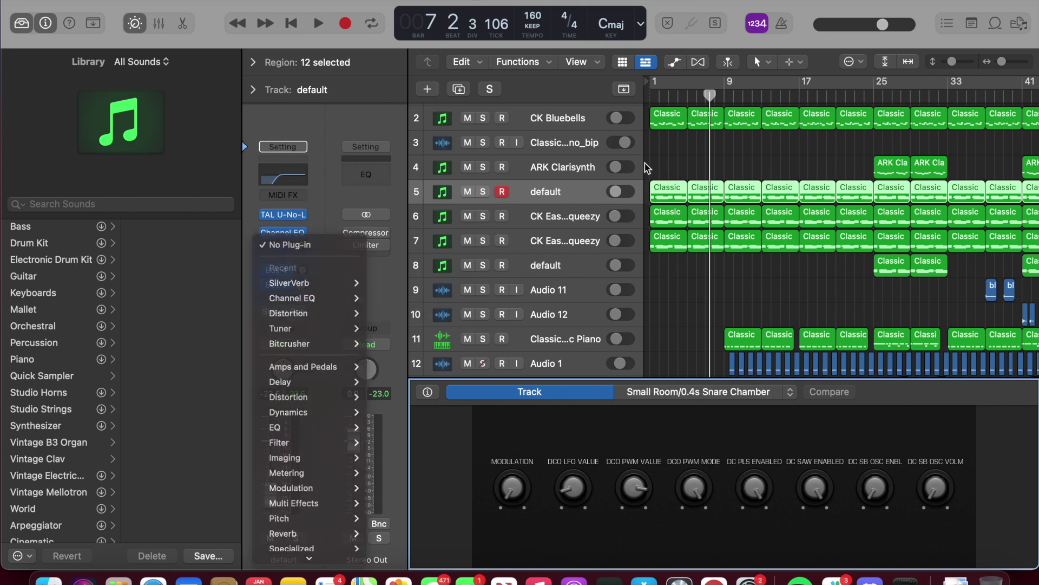
pyautogui.click(650, 240)
pyautogui.click(135, 31)
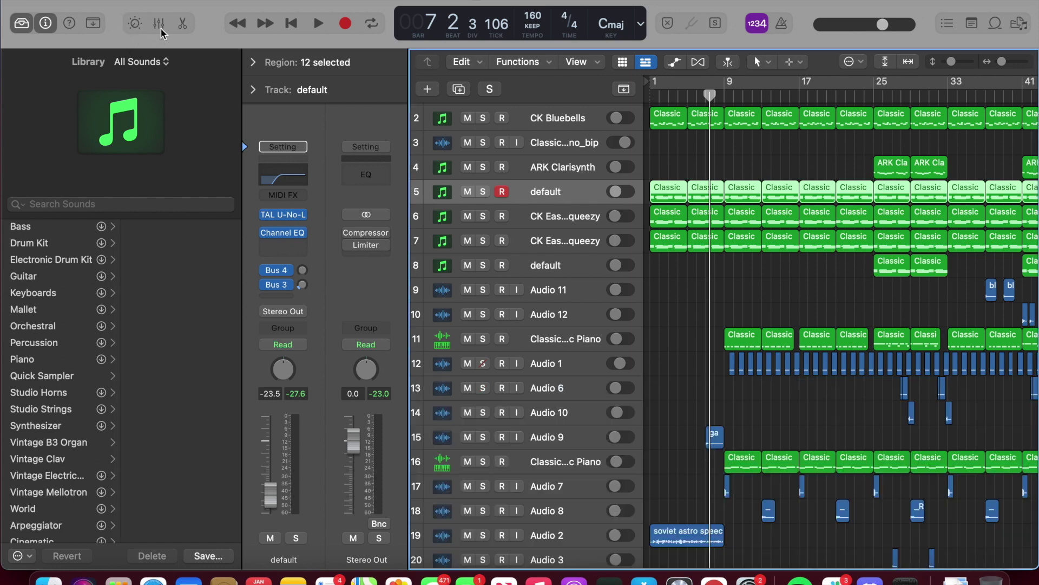
pyautogui.click(159, 25)
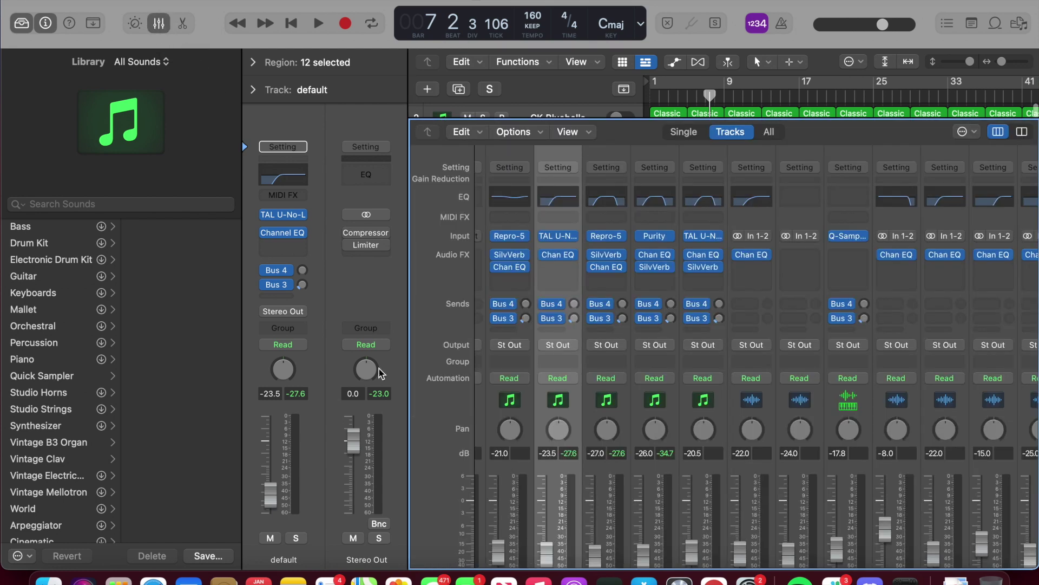
pyautogui.hscroll(10, 633, 278)
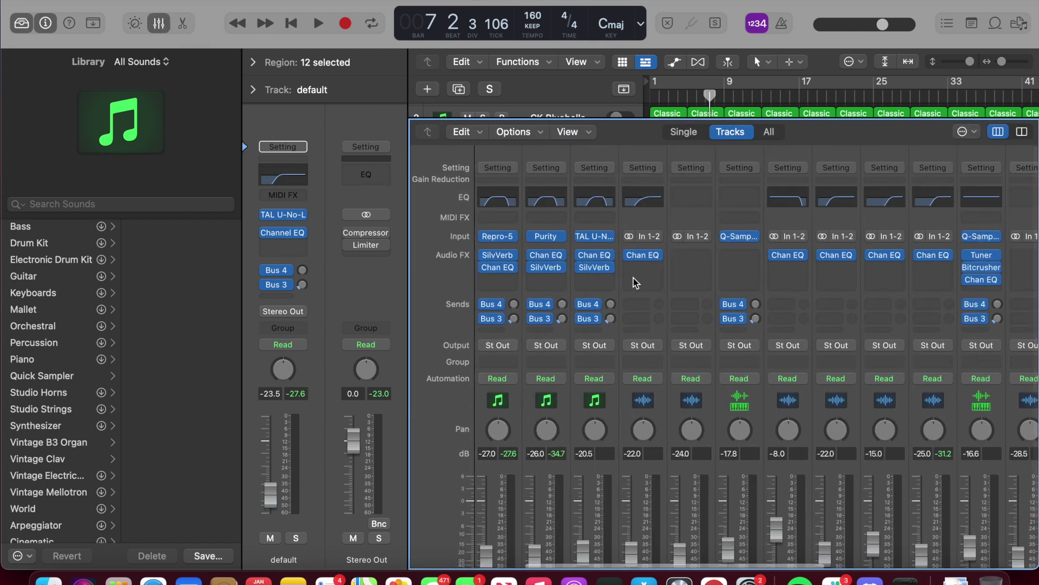
pyautogui.hscroll(5, 633, 278)
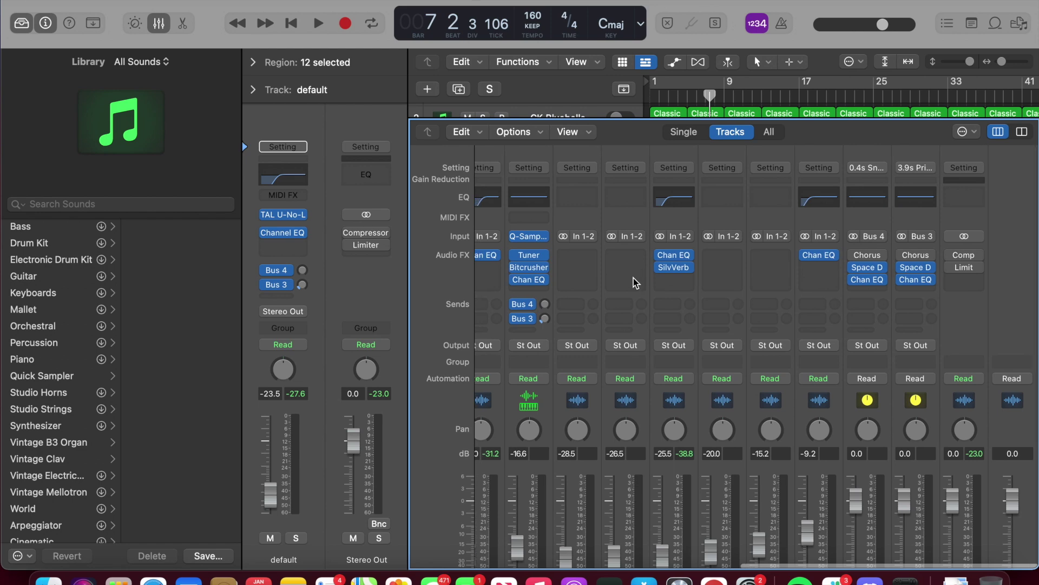
pyautogui.hscroll(-15, 634, 277)
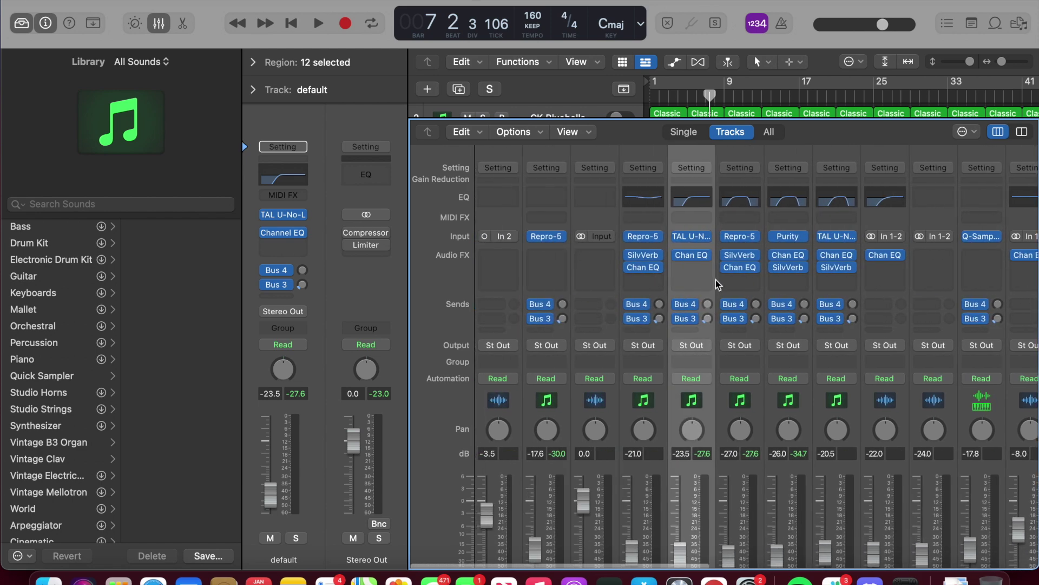
pyautogui.hscroll(10, 804, 278)
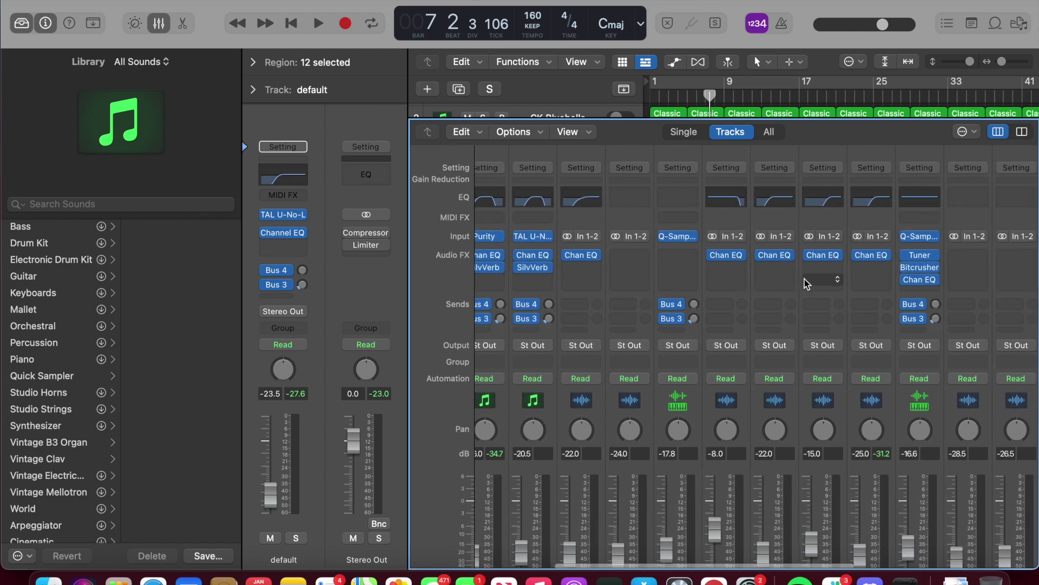
pyautogui.hscroll(3, 805, 278)
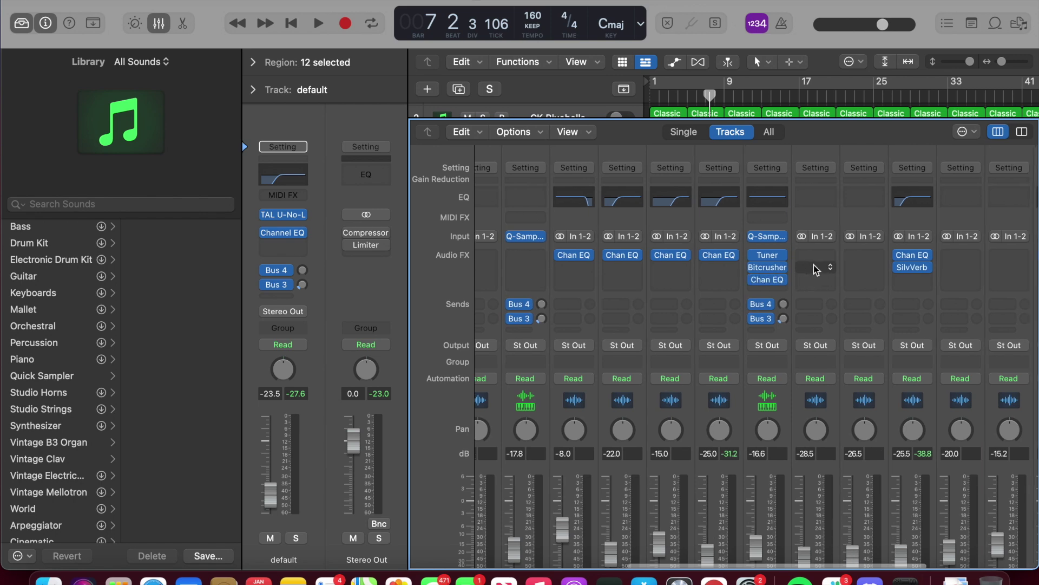
pyautogui.hscroll(-10, 733, 245)
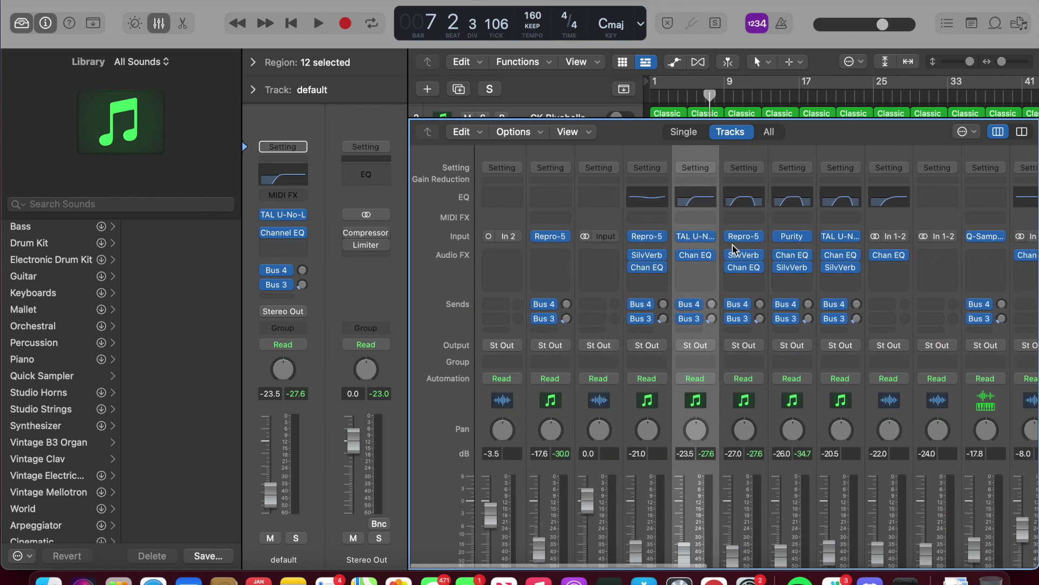
pyautogui.hscroll(3, 787, 292)
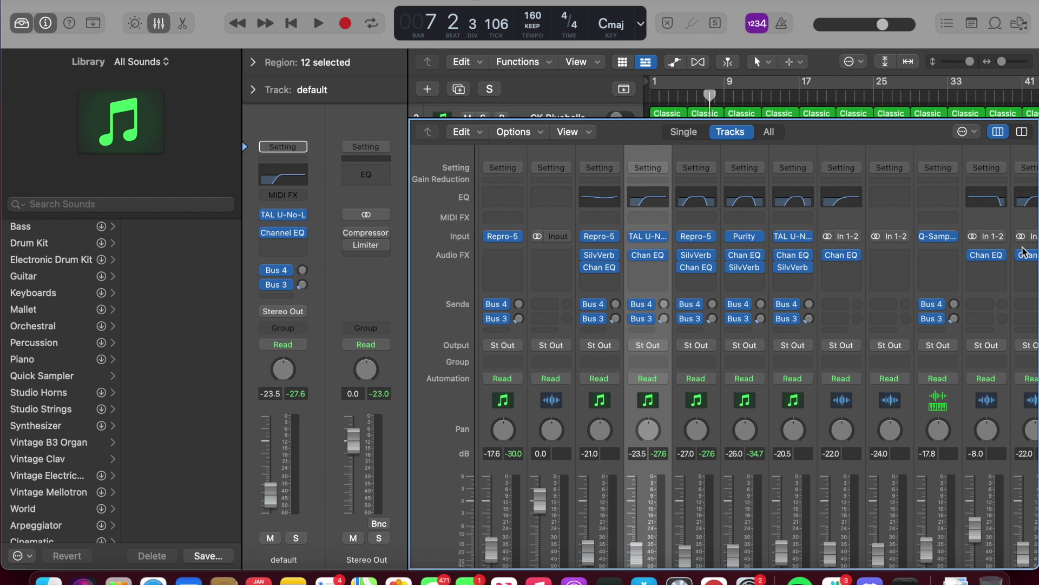
pyautogui.press('x')
# - Browse the piano part's notes in the Piano Roll, then close it with E
pyautogui.click(184, 23)
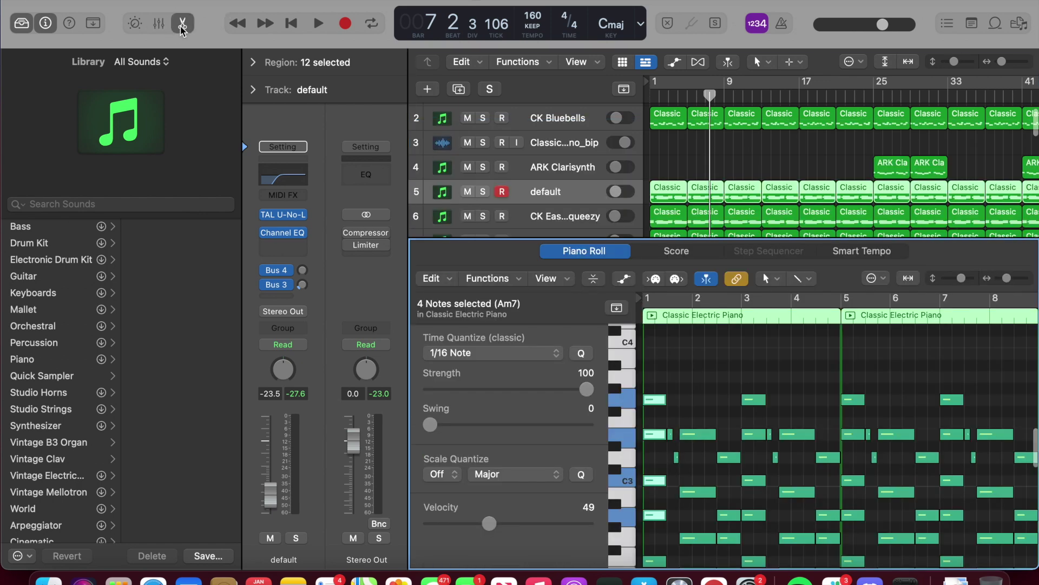
pyautogui.hscroll(10, 907, 406)
pyautogui.scroll(-4, 908, 406)
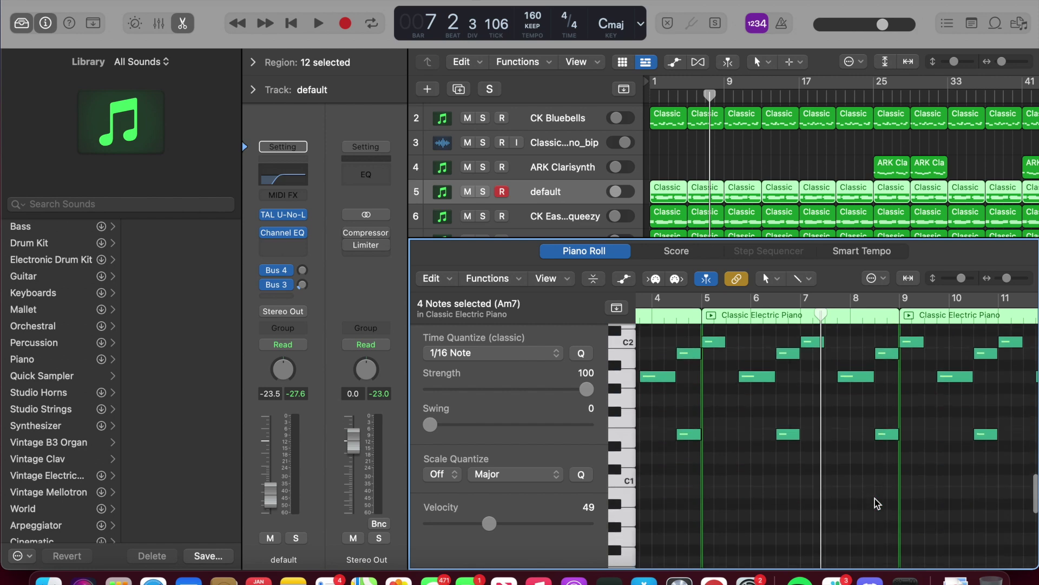
pyautogui.scroll(4, 877, 504)
pyautogui.hscroll(-10, 877, 503)
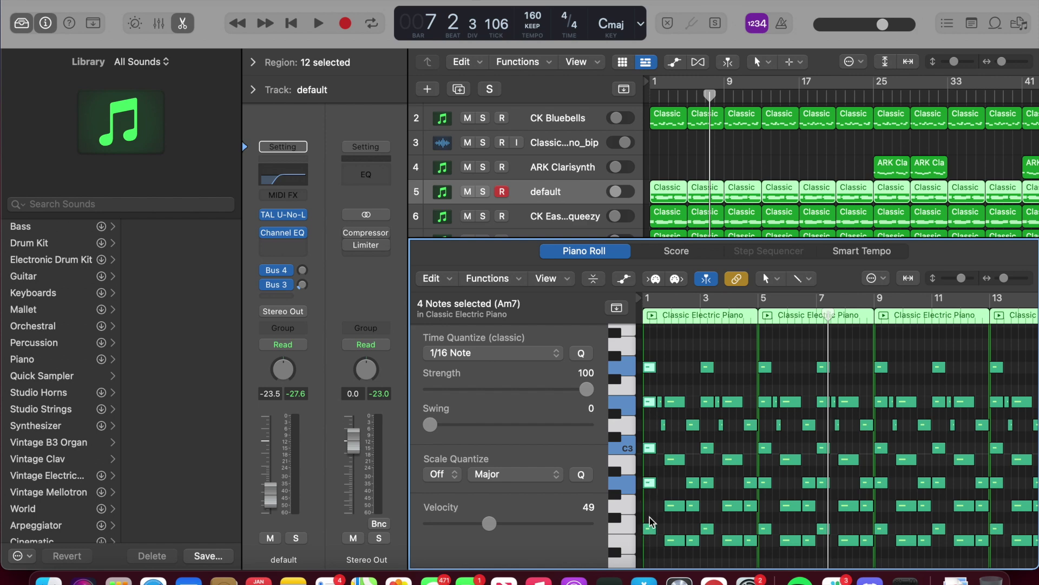
pyautogui.moveTo(654, 533)
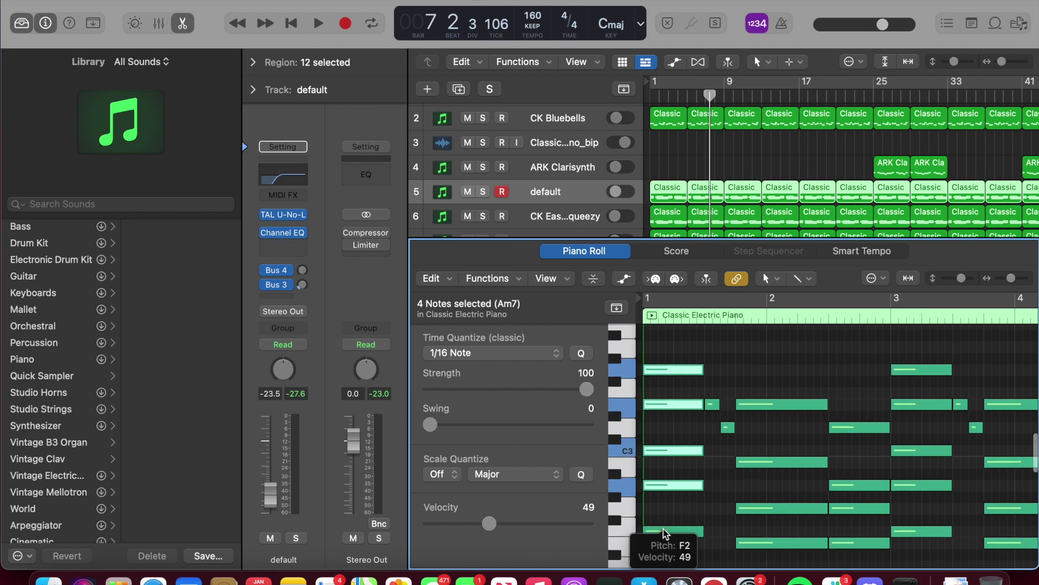
pyautogui.scroll(1, 665, 534)
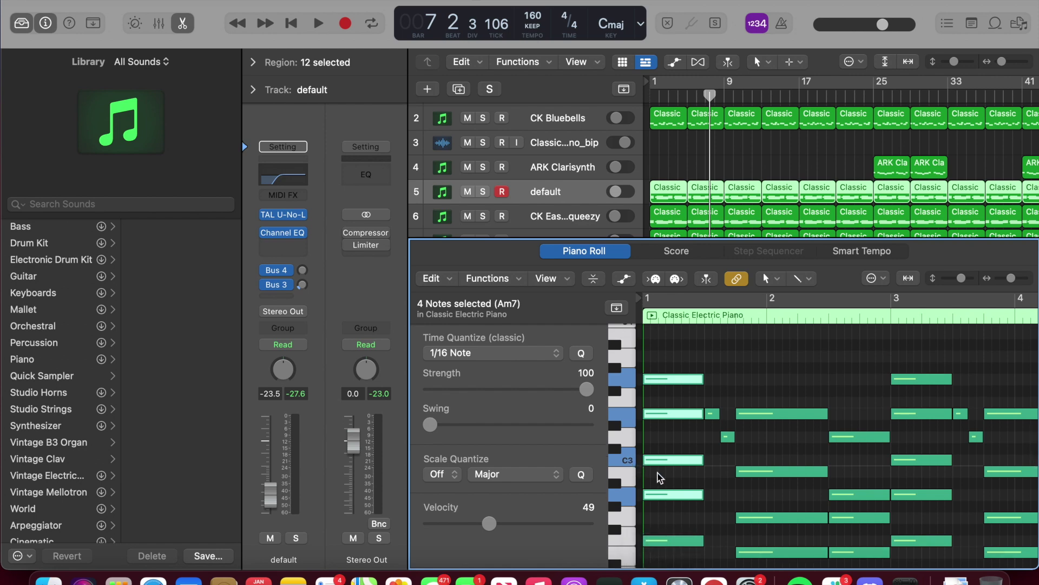
pyautogui.scroll(15, 676, 477)
pyautogui.scroll(-15, 674, 461)
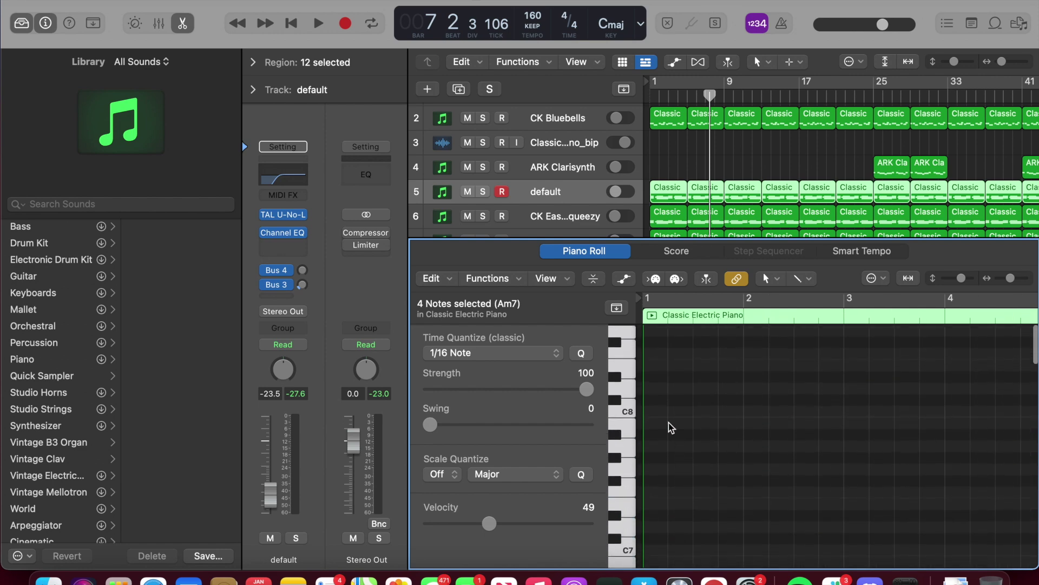
pyautogui.scroll(7, 659, 548)
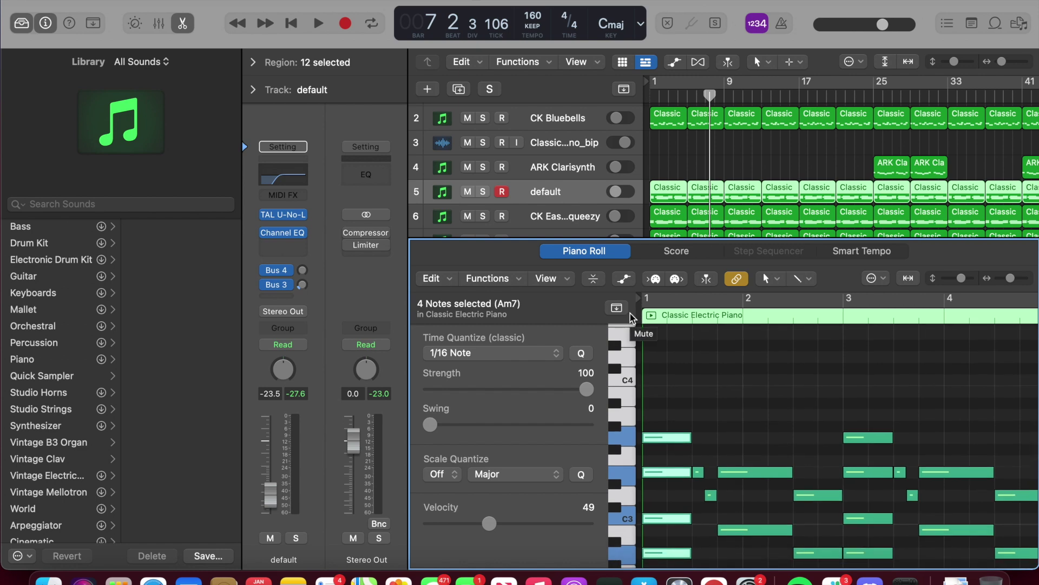
pyautogui.press('e')
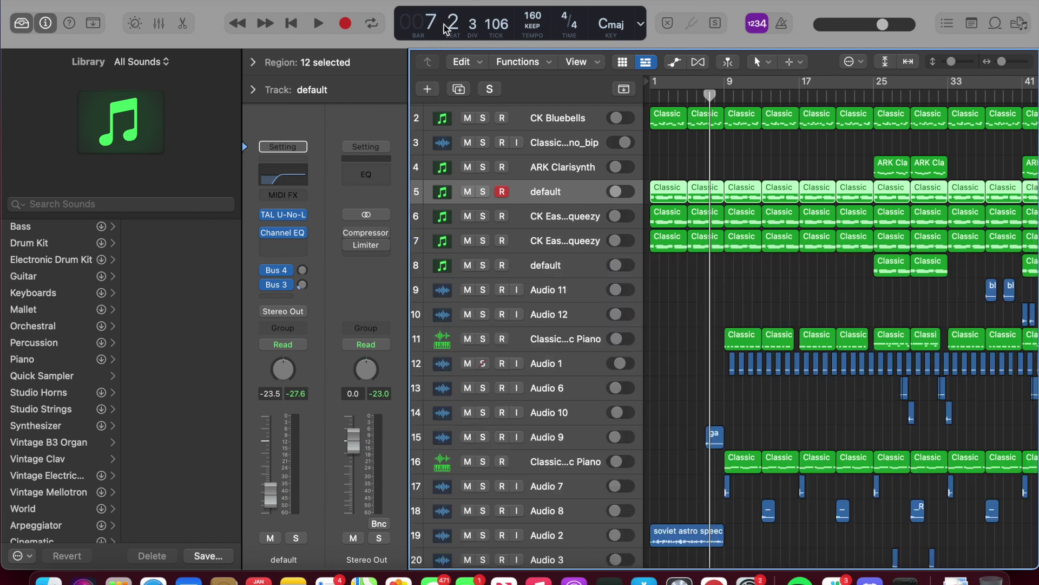
# - Zoom in around bars 6–9, move the playhead to bar 8, and turn on the metronome
pyautogui.press('super+Right')
pyautogui.press('super+Right')
pyautogui.press('super+Right')
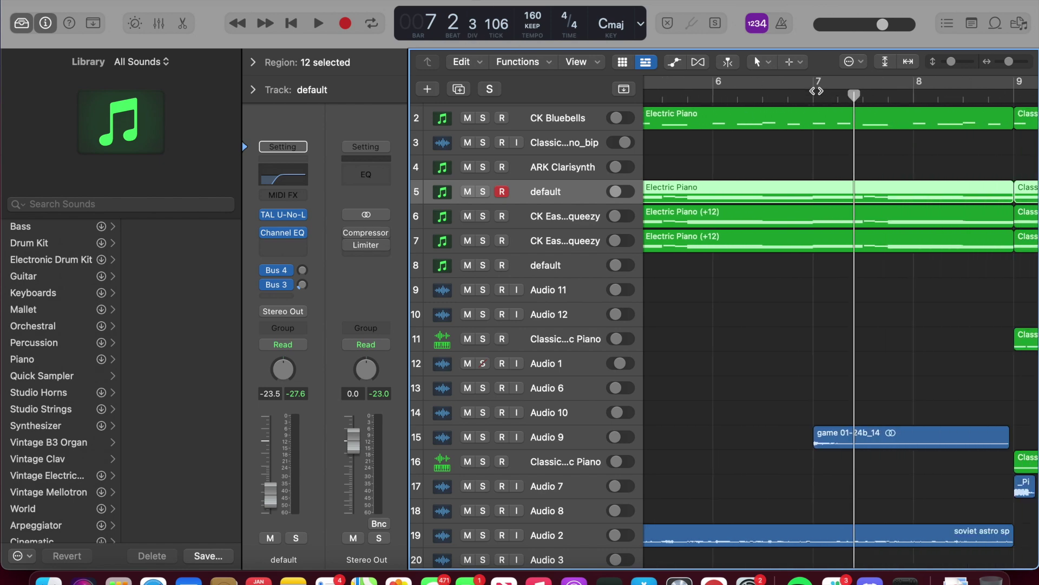
pyautogui.moveTo(855, 99); pyautogui.dragTo(915, 98)
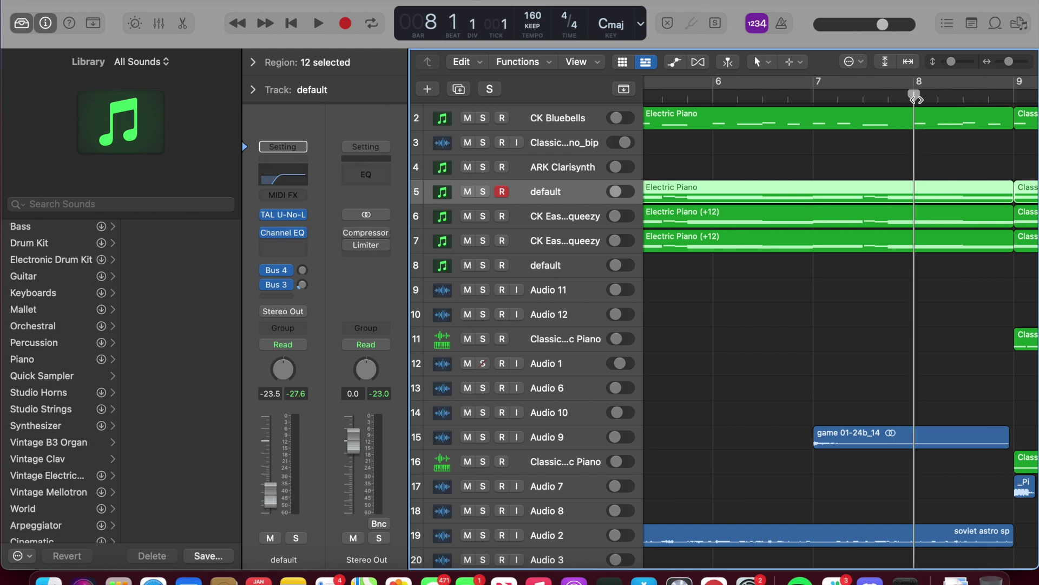
pyautogui.click(786, 25)
# - Return to bar 1 and mute CK Bluebells, ARK Clarisynth, the default piano, and tracks 6–7
pyautogui.press('z')
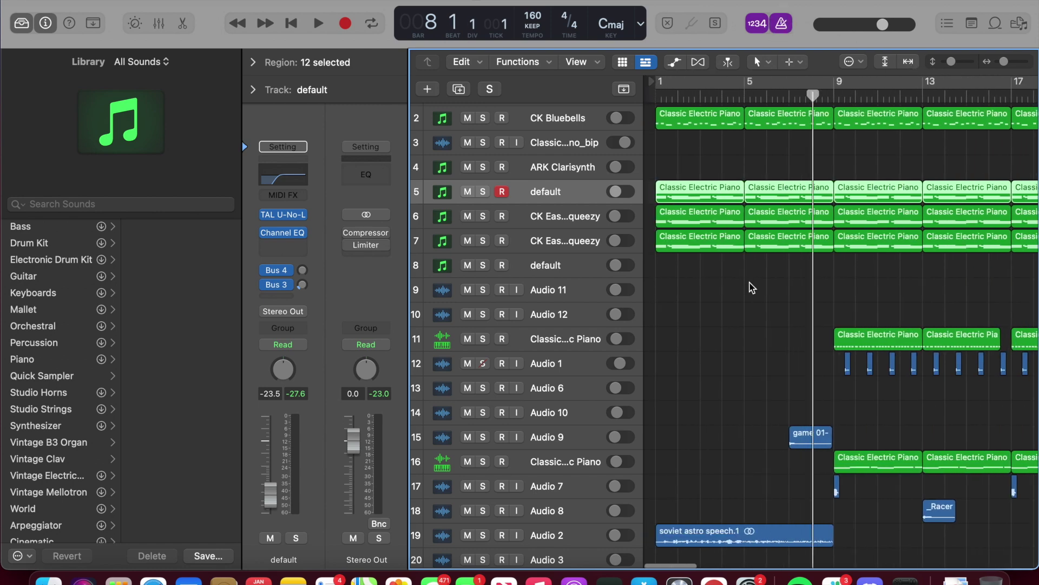
pyautogui.press('Return')
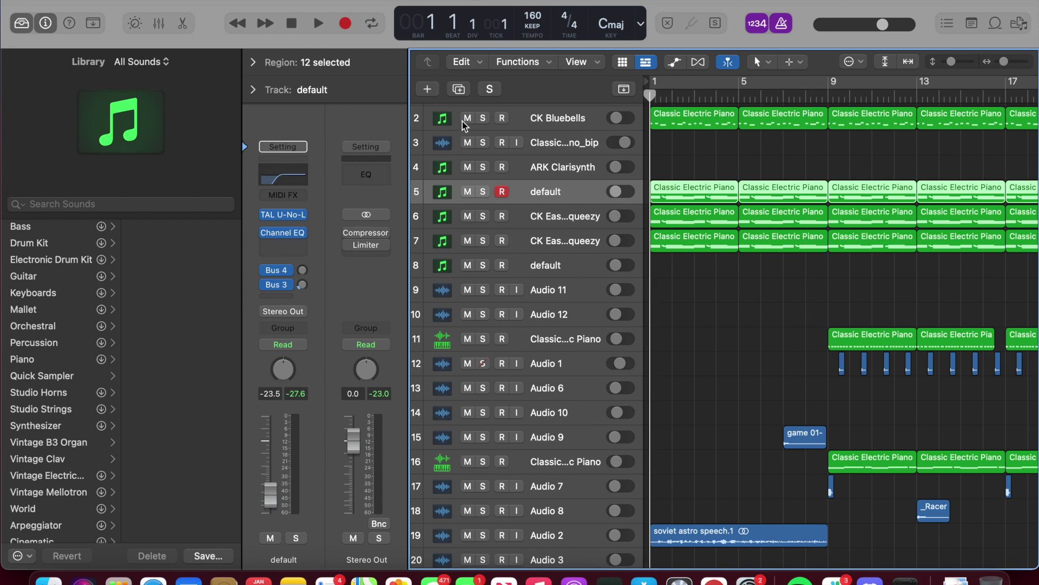
pyautogui.click(467, 118)
pyautogui.click(468, 167)
pyautogui.click(468, 192)
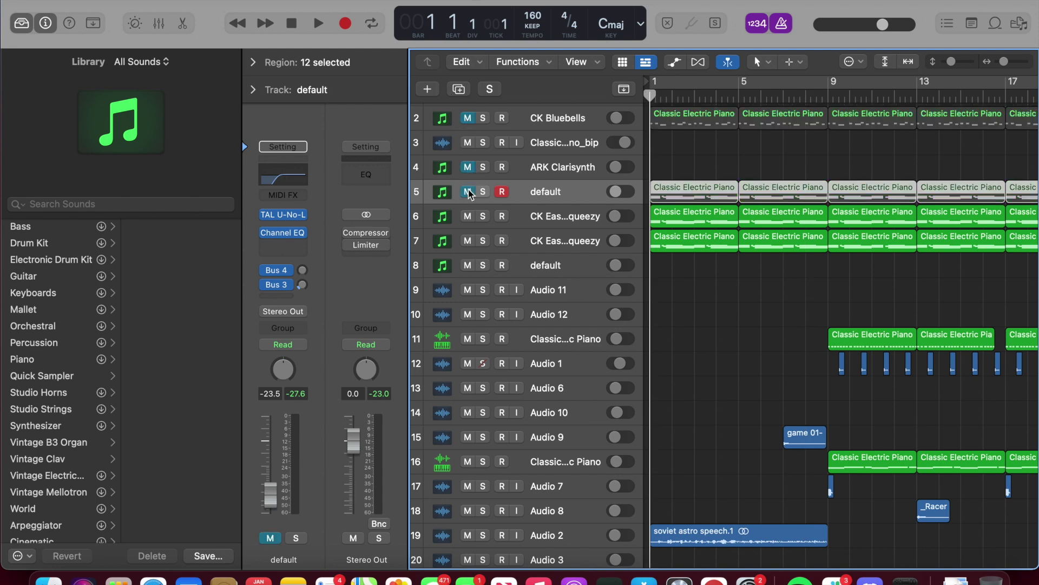
pyautogui.click(468, 216)
pyautogui.click(467, 240)
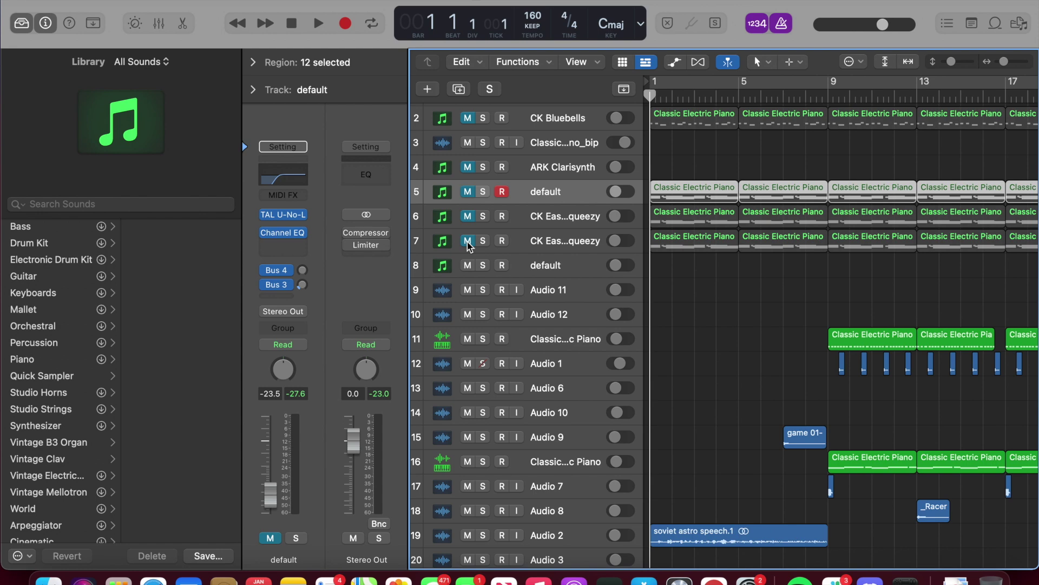
# - Play the arrangement from bar 1, turn the metronome off, and stop back at bar 1
pyautogui.press('space')
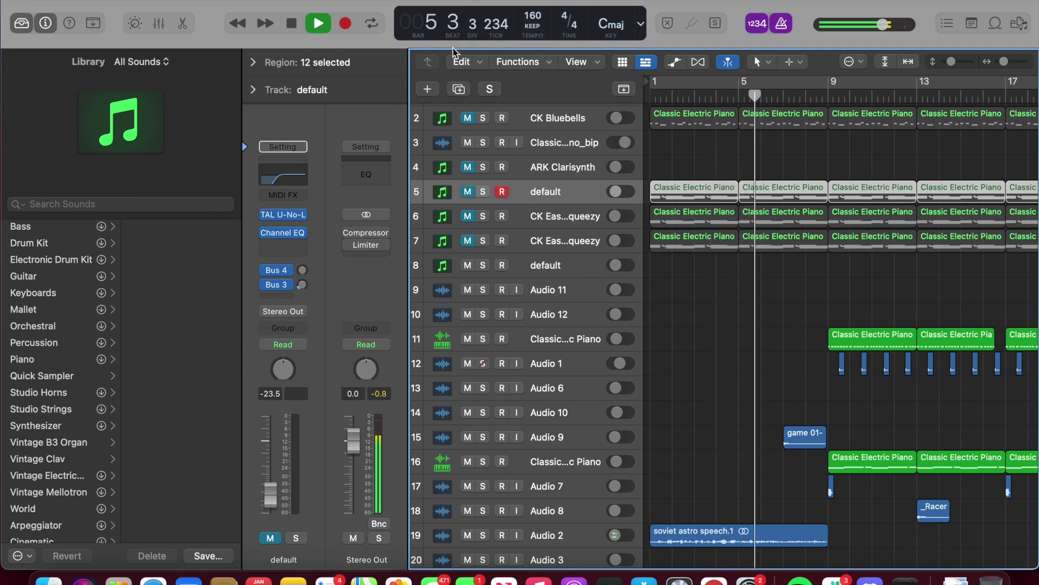
pyautogui.click(782, 23)
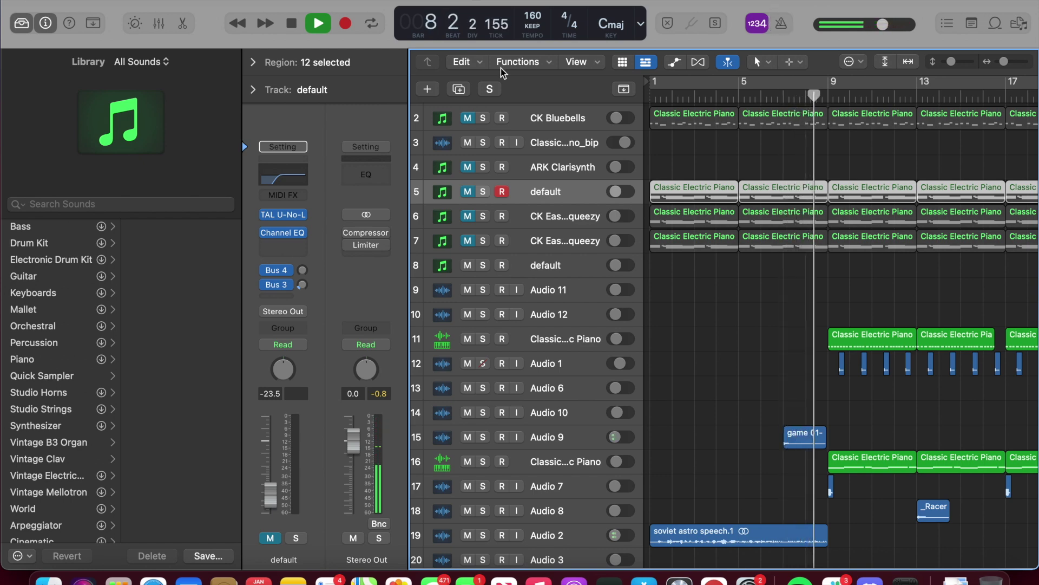
pyautogui.press('space')
pyautogui.click(291, 27)
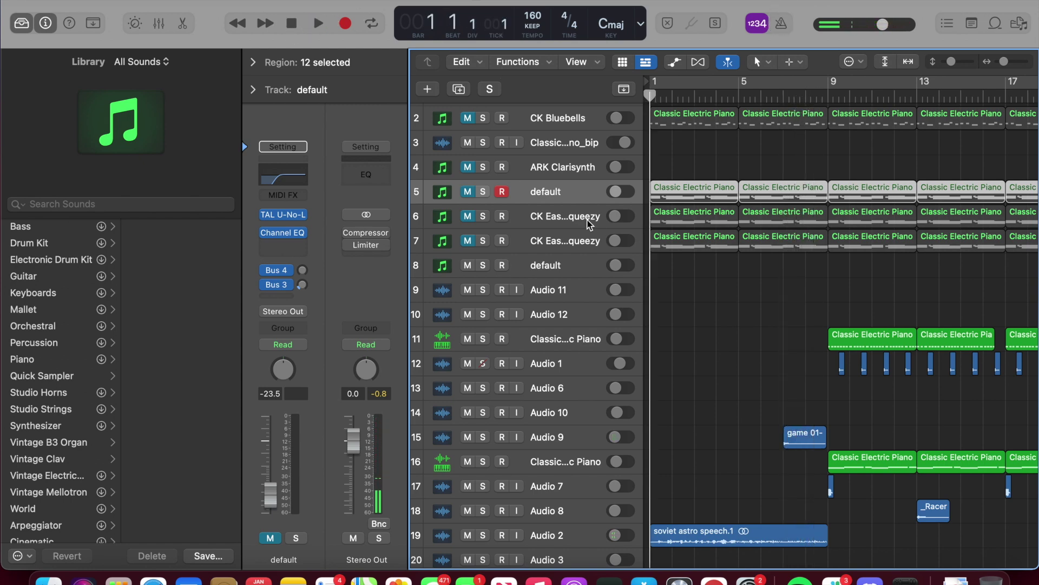
# - Unmute tracks 7, 6 and the default piano, then select CK Bluebells
pyautogui.click(468, 238)
pyautogui.click(468, 217)
pyautogui.click(467, 192)
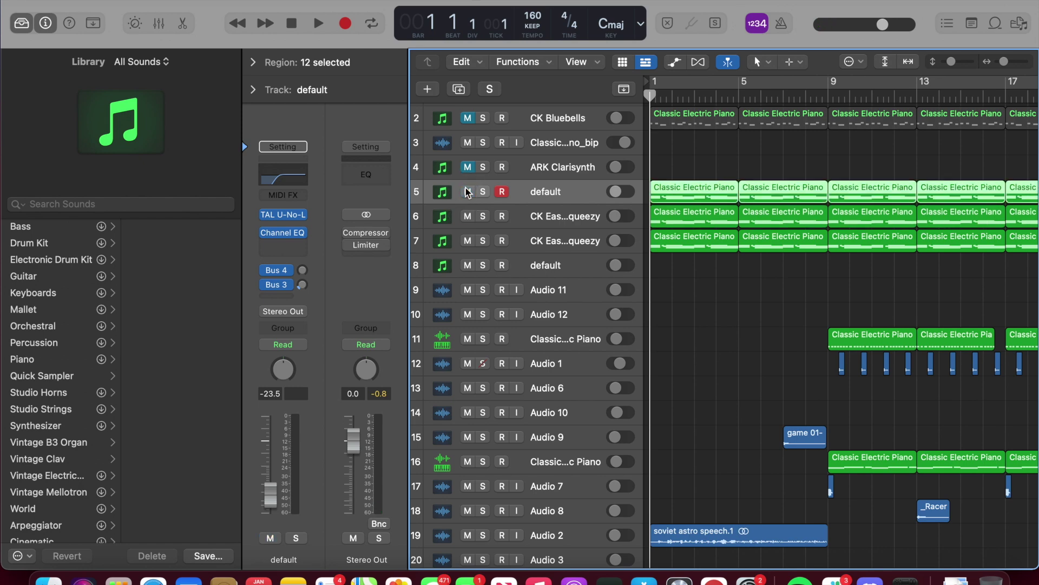
pyautogui.click(472, 128)
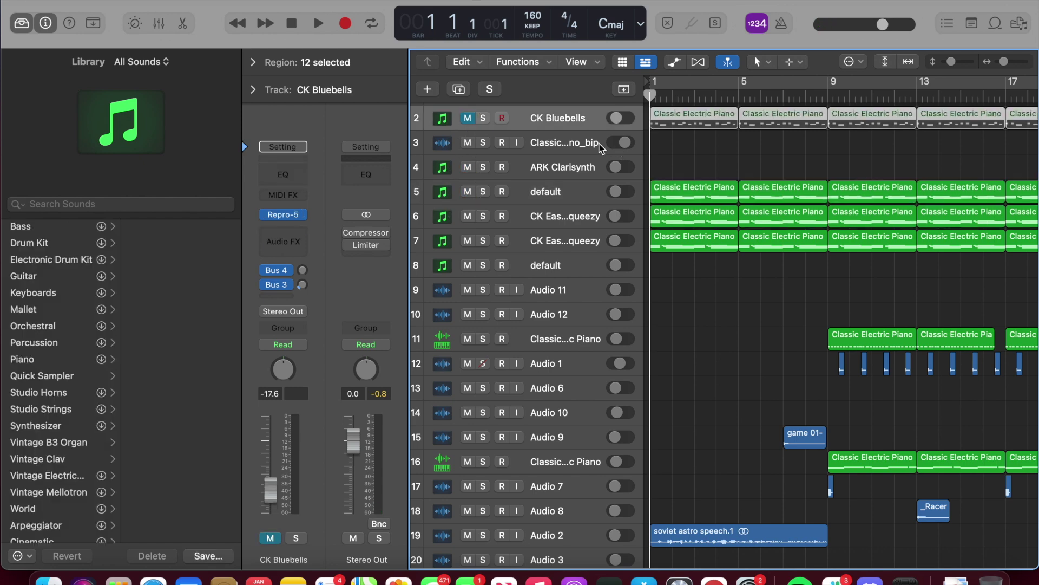
# - Unmute CK Bluebells and nudge the master volume slightly down
pyautogui.click(476, 119)
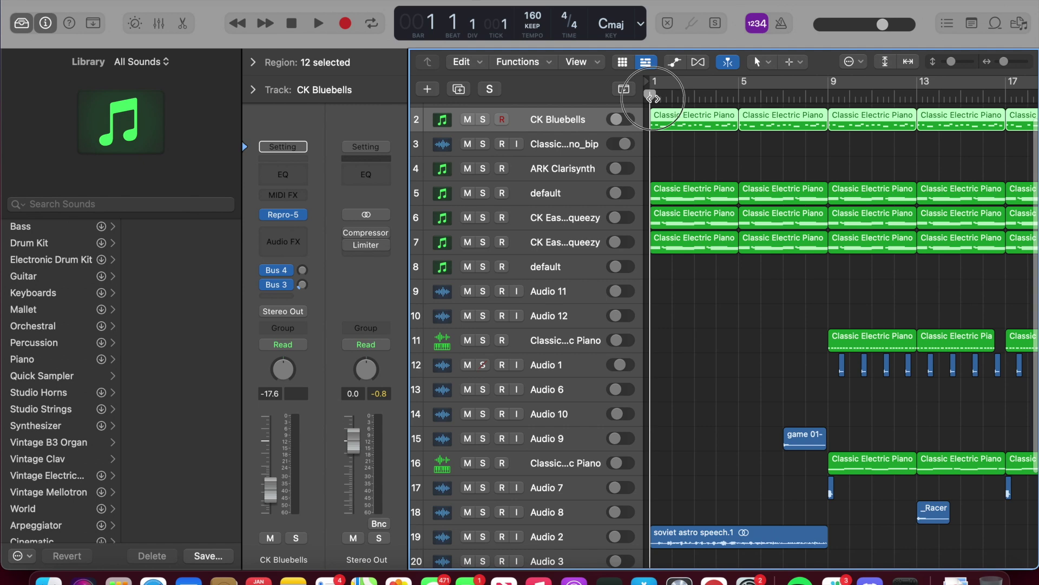
pyautogui.moveTo(653, 95)
pyautogui.mouseDown()
pyautogui.moveTo(739, 104)
pyautogui.moveTo(653, 96)
pyautogui.mouseUp()
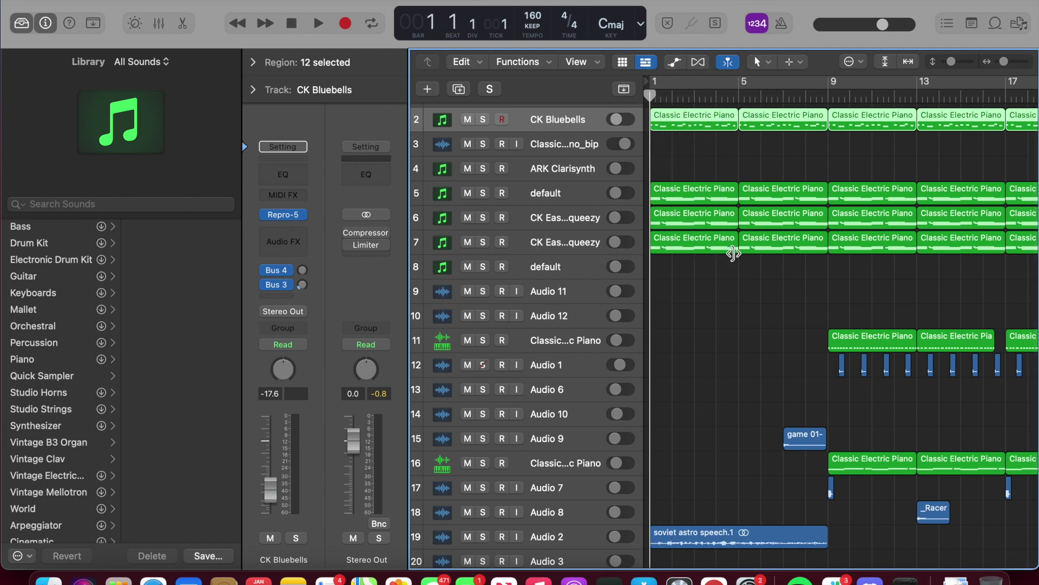
pyautogui.hscroll(3, 734, 253)
pyautogui.scroll(-2, 734, 253)
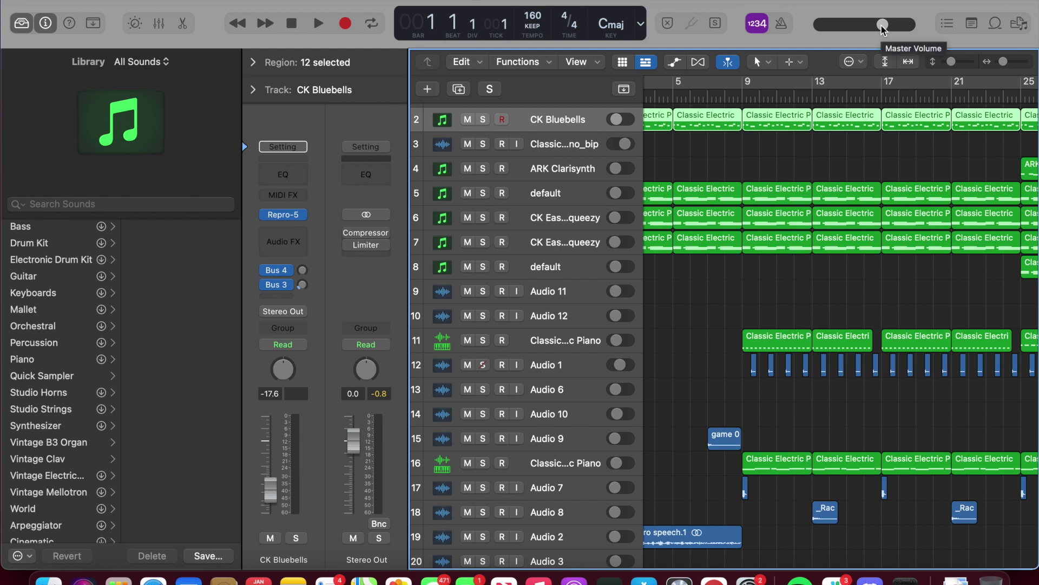
pyautogui.moveTo(883, 27); pyautogui.dragTo(883, 27)
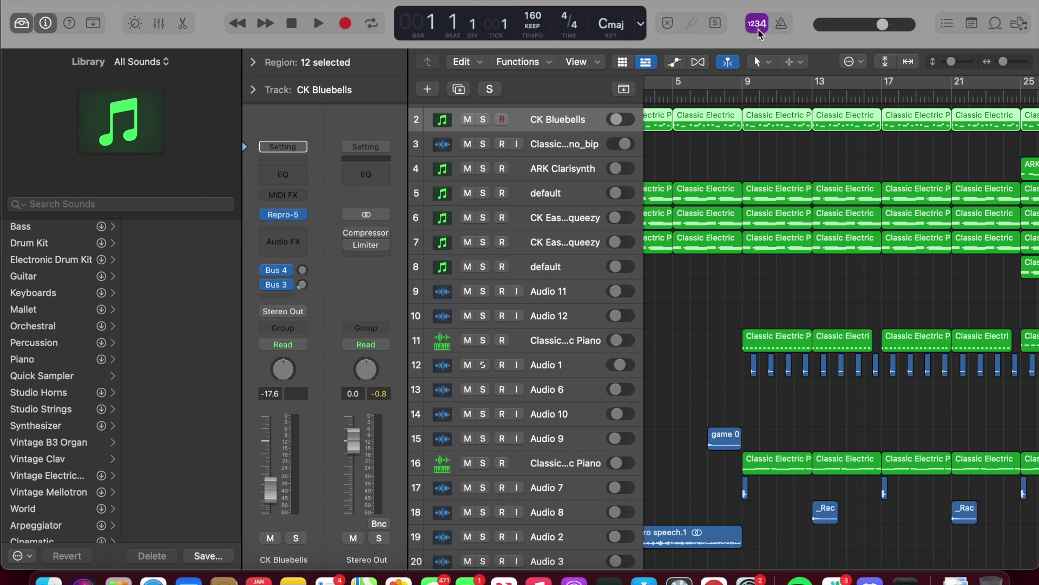
pyautogui.hscroll(-3, 750, 152)
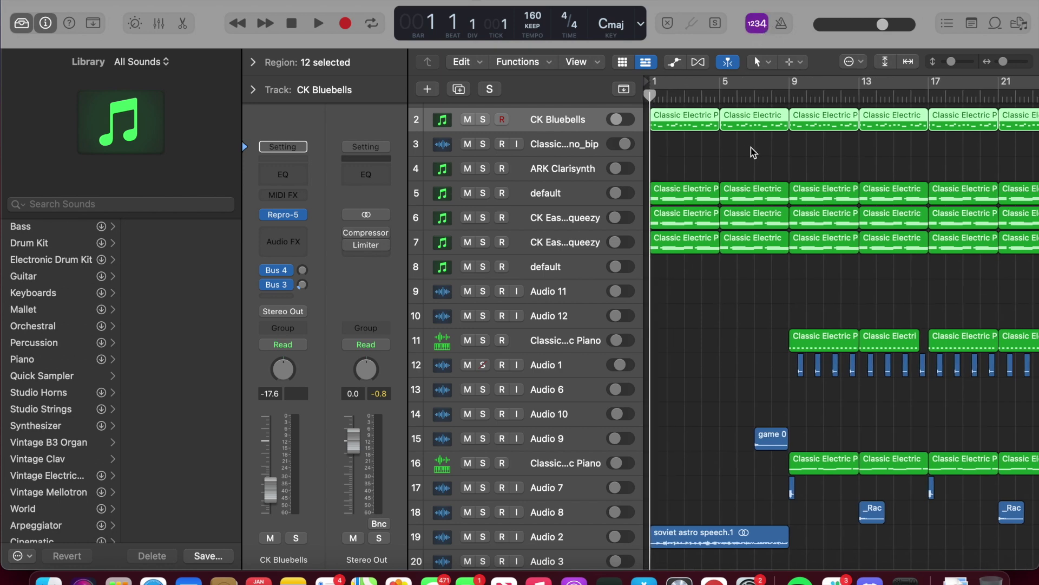
# - Test recording with the count-in, then without it from bar 1
pyautogui.press('r')
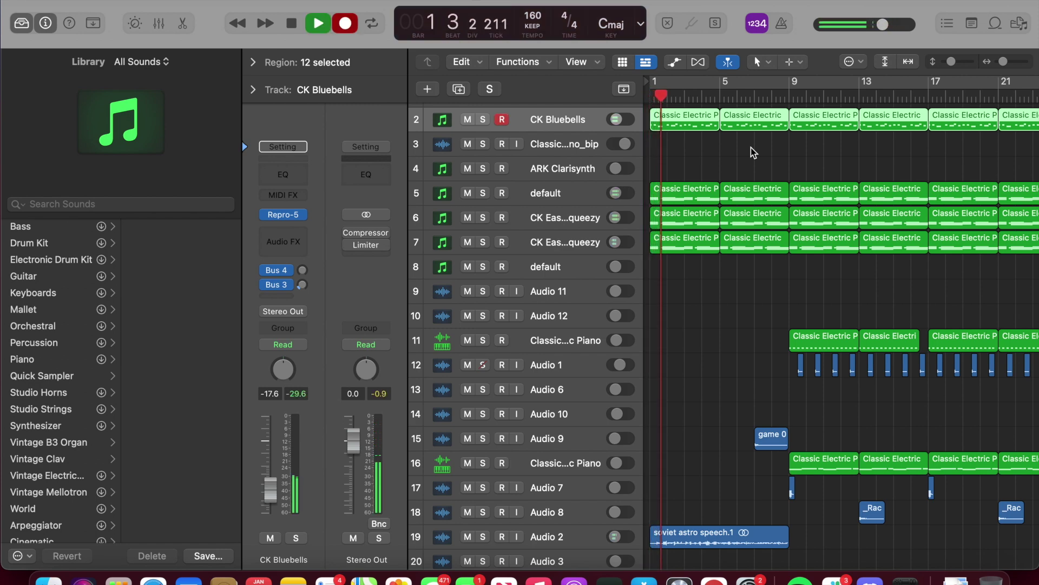
pyautogui.press('space')
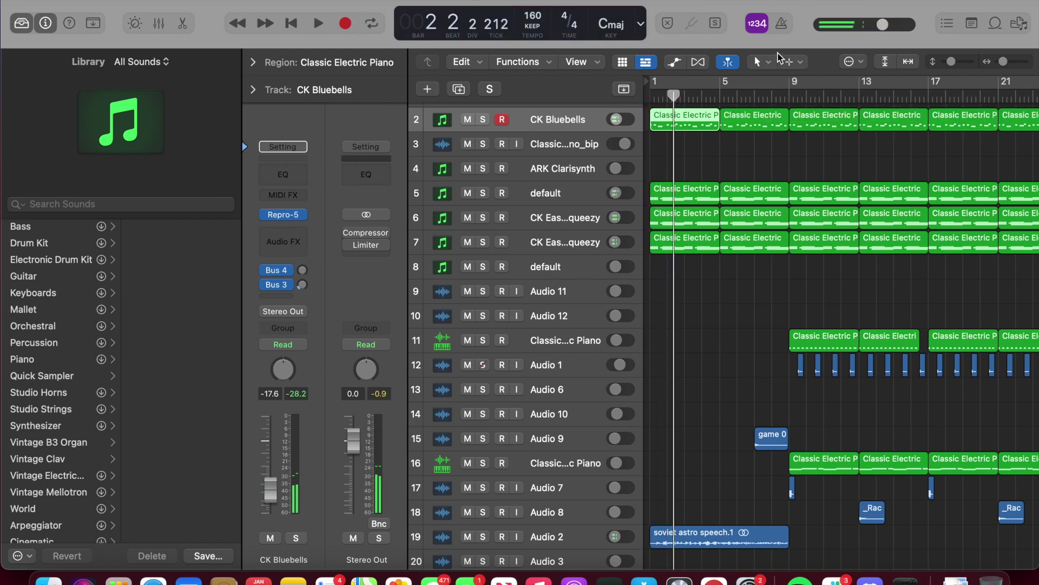
pyautogui.click(758, 25)
pyautogui.press('Return')
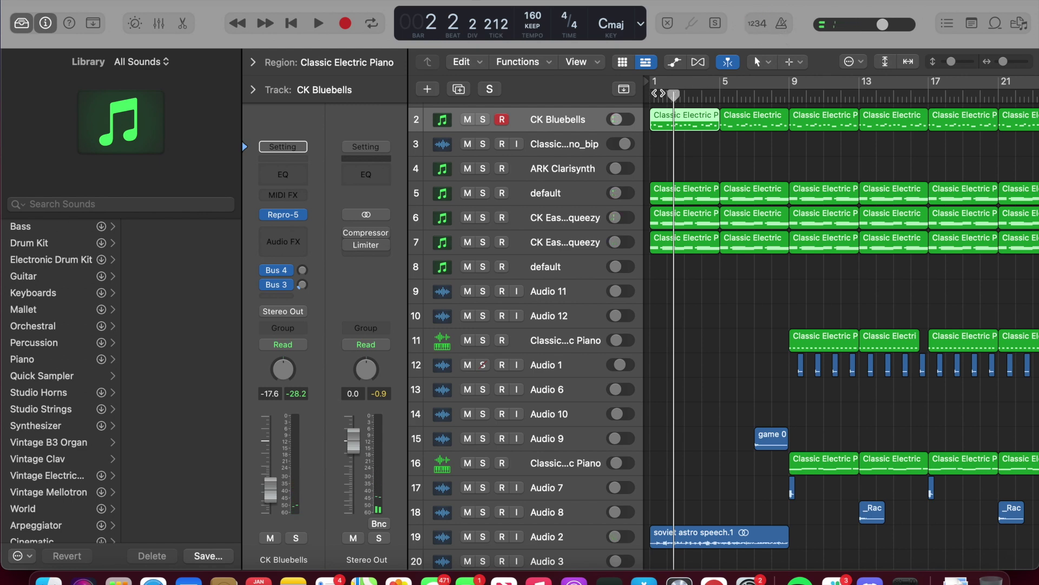
pyautogui.press('r')
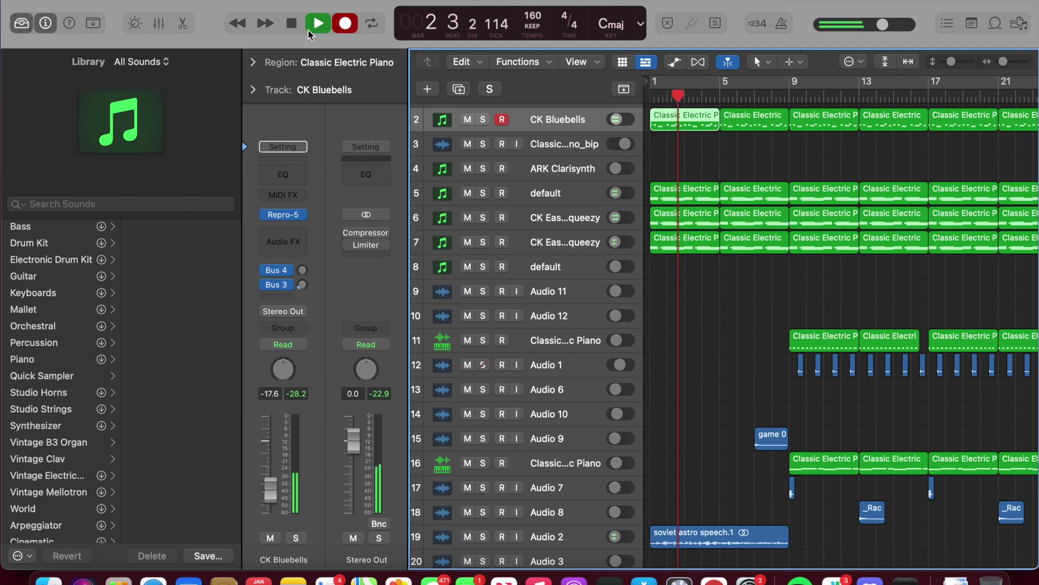
pyautogui.press('space')
# - Turn the count-in back on and return the playhead to bar 1
pyautogui.click(758, 25)
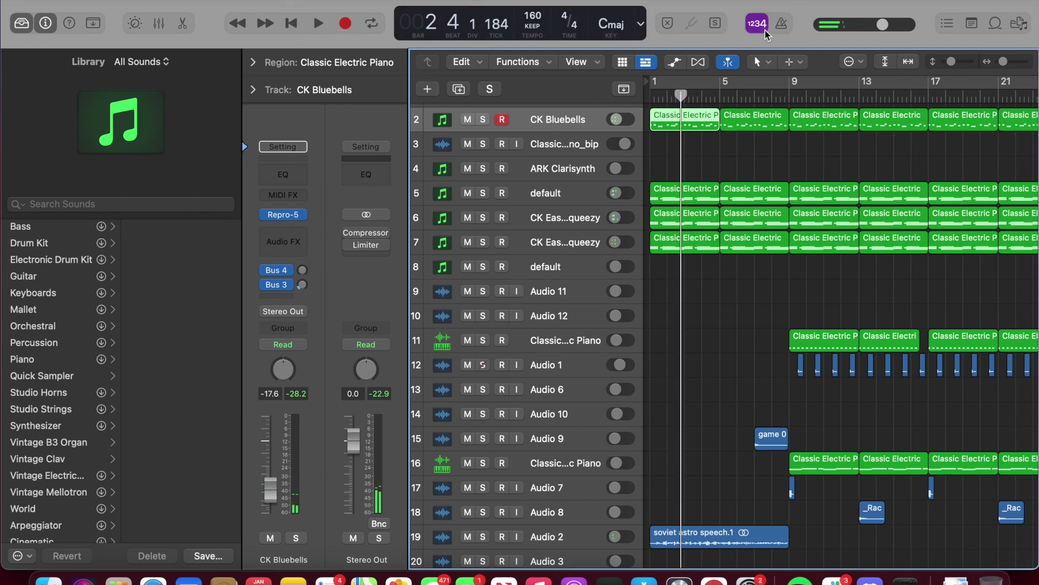
pyautogui.press('Return')
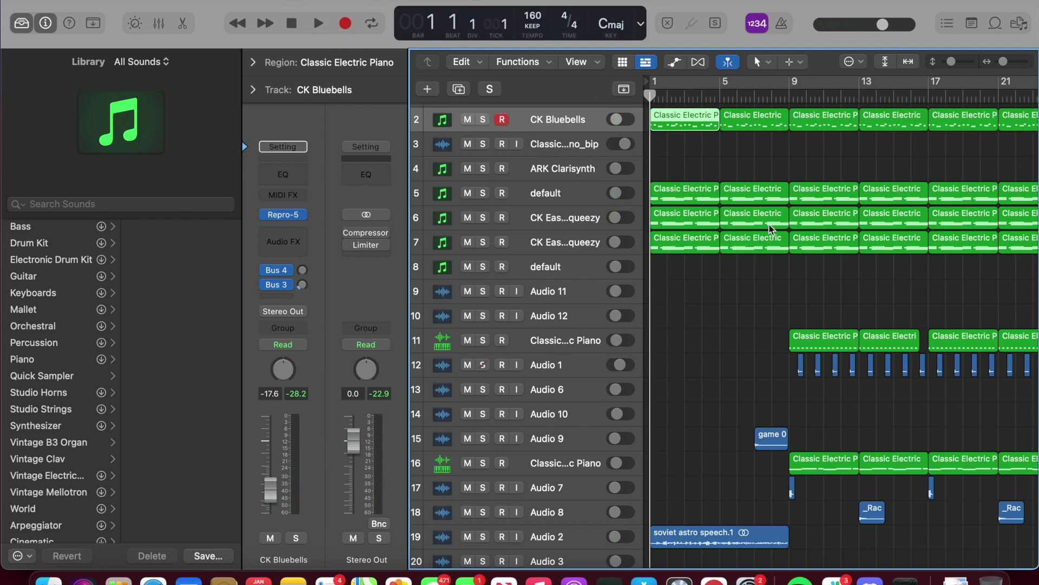
pyautogui.hscroll(10, 769, 260)
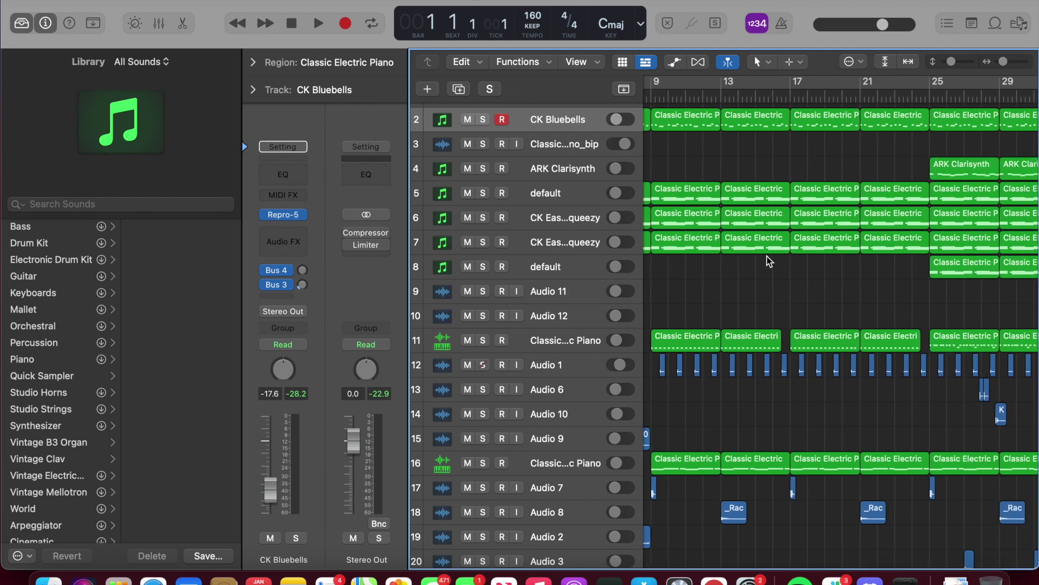
# - Scroll through the project's audio files, then bring up the Apple Loops library of 10945 loops
pyautogui.click(1020, 25)
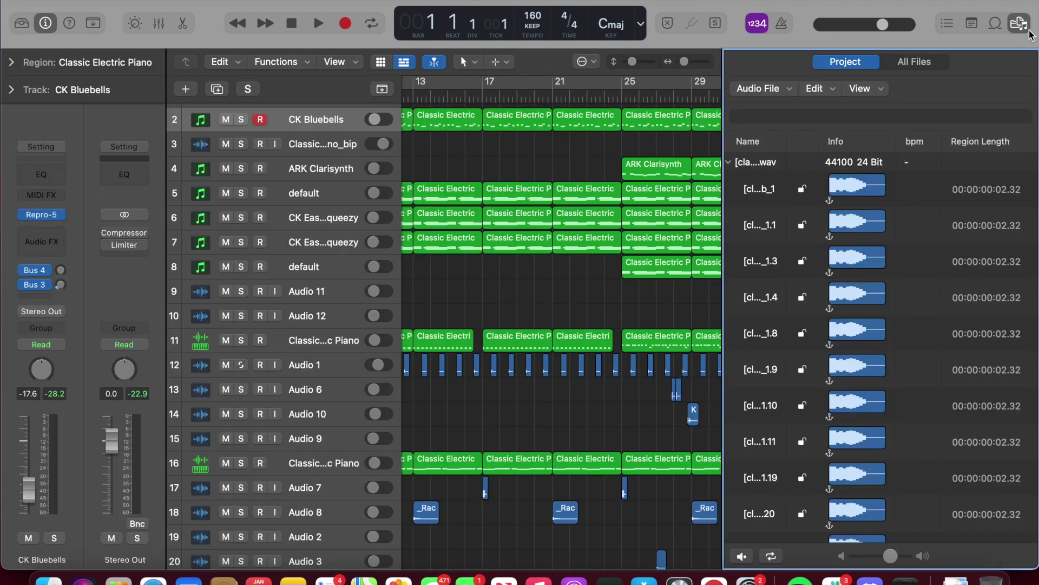
pyautogui.scroll(-15, 872, 279)
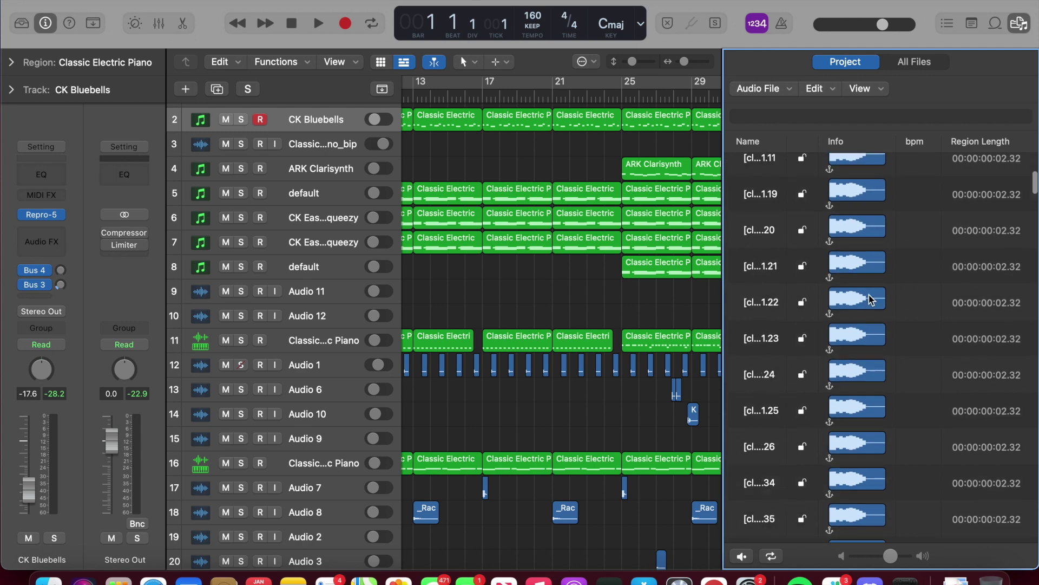
pyautogui.scroll(-3, 870, 297)
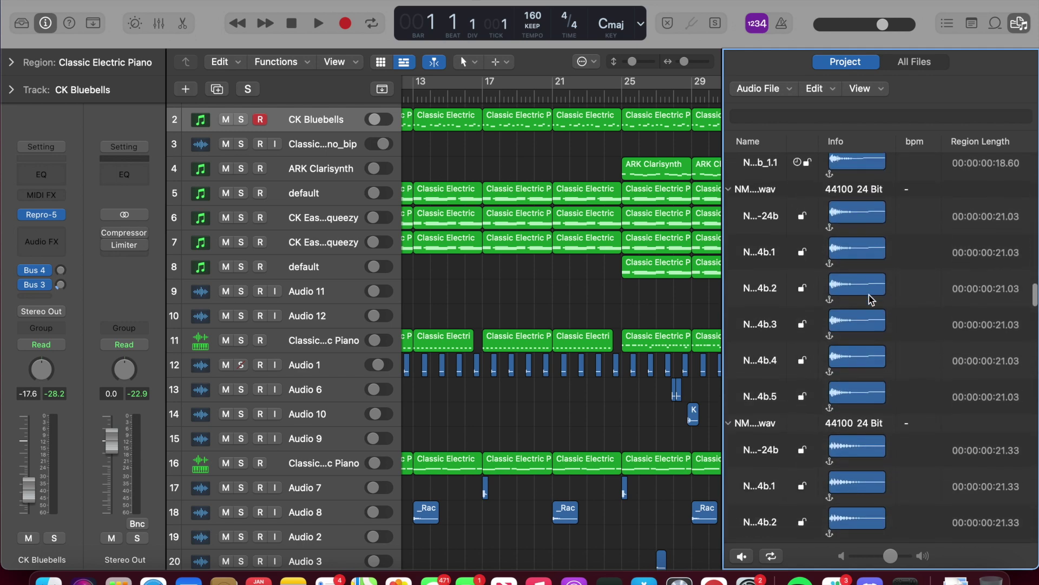
pyautogui.scroll(10, 849, 341)
pyautogui.scroll(15, 846, 336)
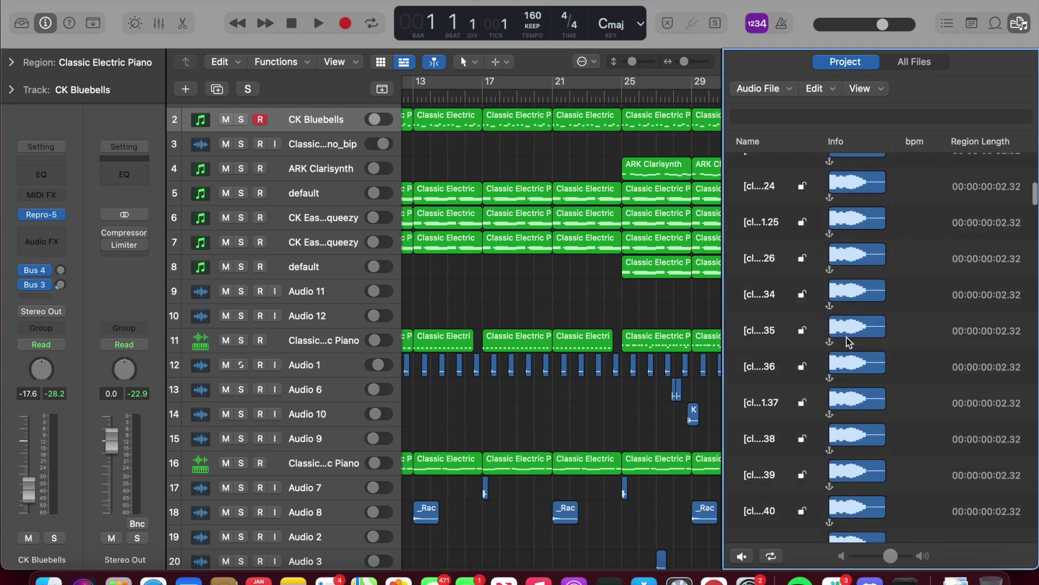
pyautogui.click(995, 22)
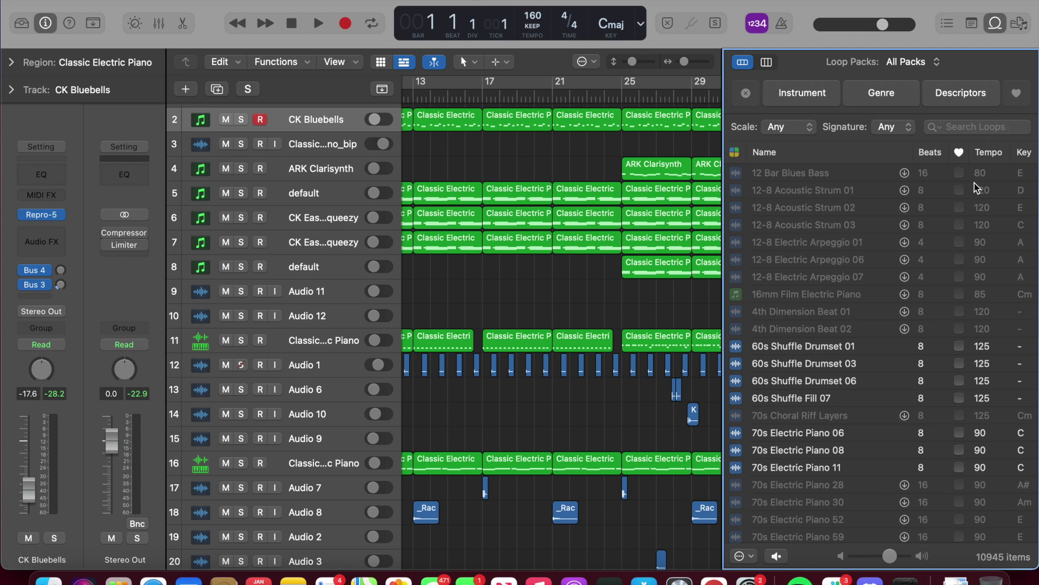
# - Preview the A-Game Glitch Synth, Above And Beyond Synth and Abstract Atmosphere 015 loops
pyautogui.scroll(-10, 935, 367)
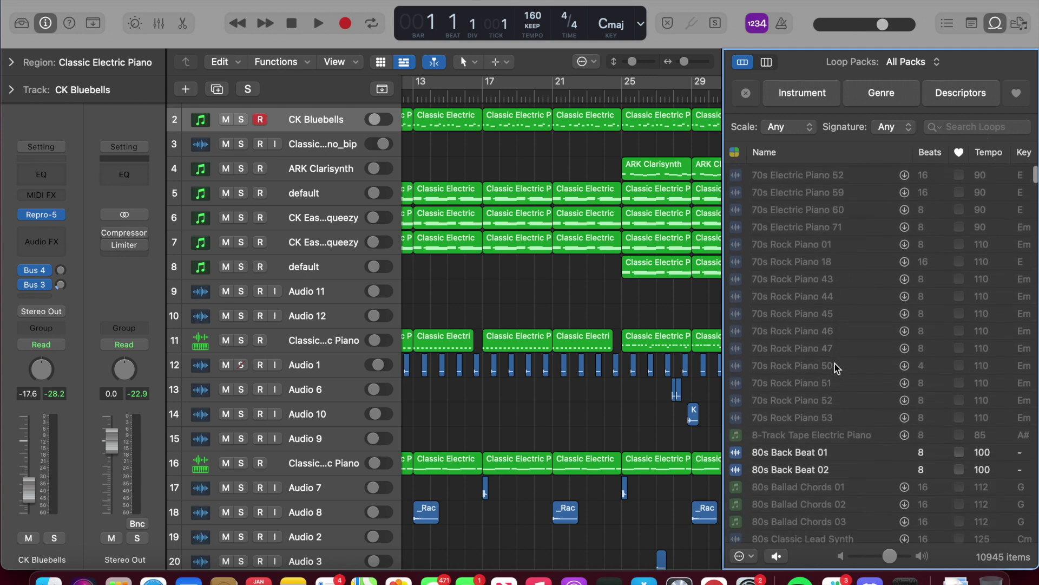
pyautogui.scroll(-12, 836, 368)
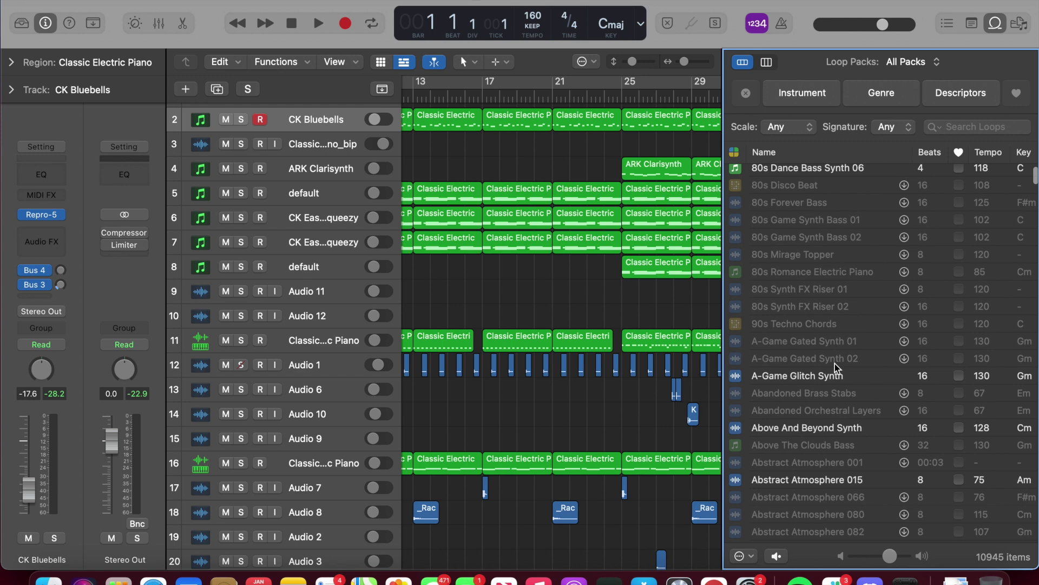
pyautogui.click(837, 370)
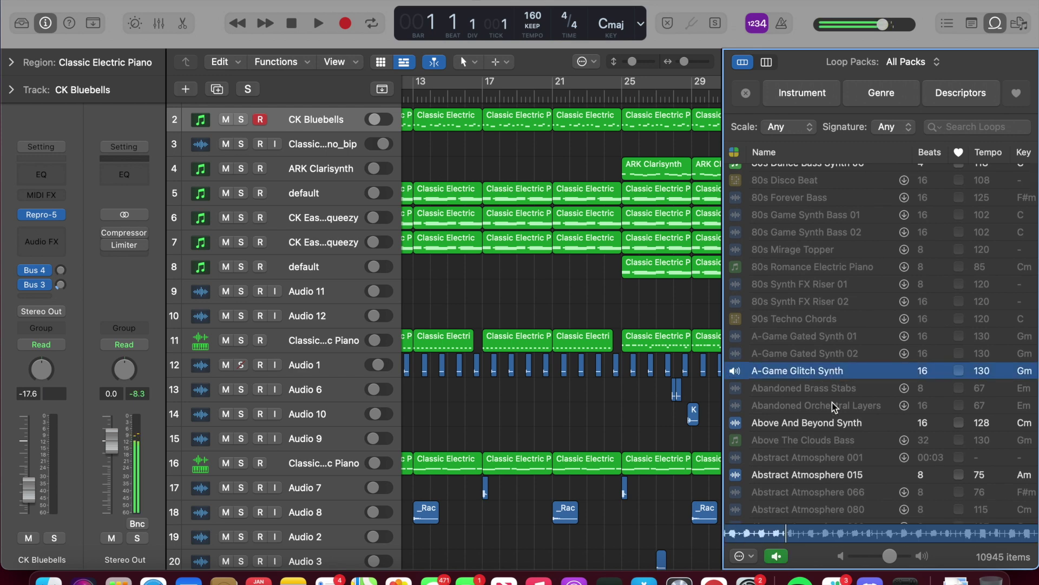
pyautogui.click(836, 423)
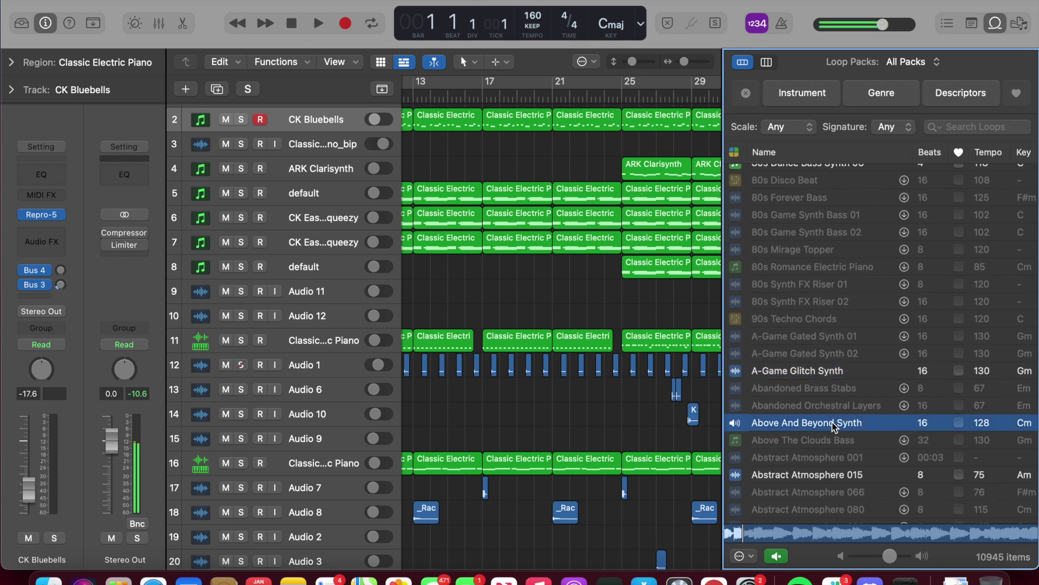
pyautogui.click(843, 476)
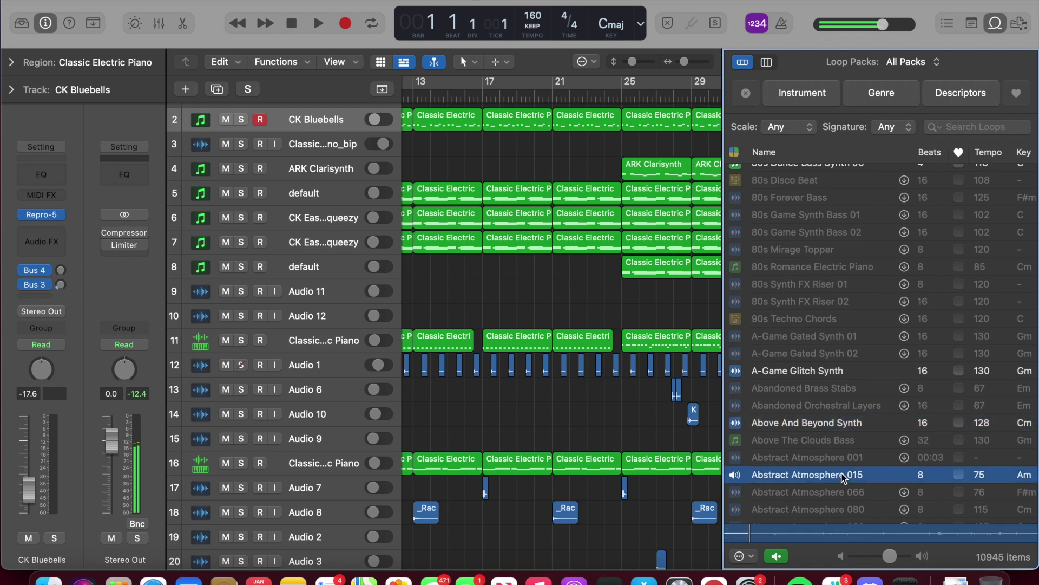
# - Preview the Accelerate Beat and Acid Test Bass loops, then play the beat from bar 1
pyautogui.scroll(-5, 842, 475)
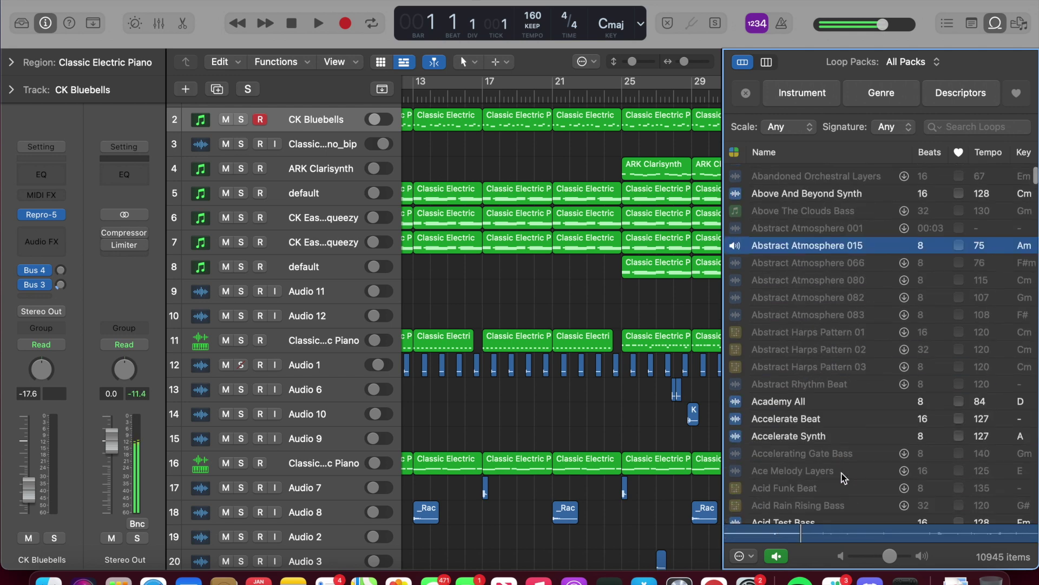
pyautogui.click(812, 425)
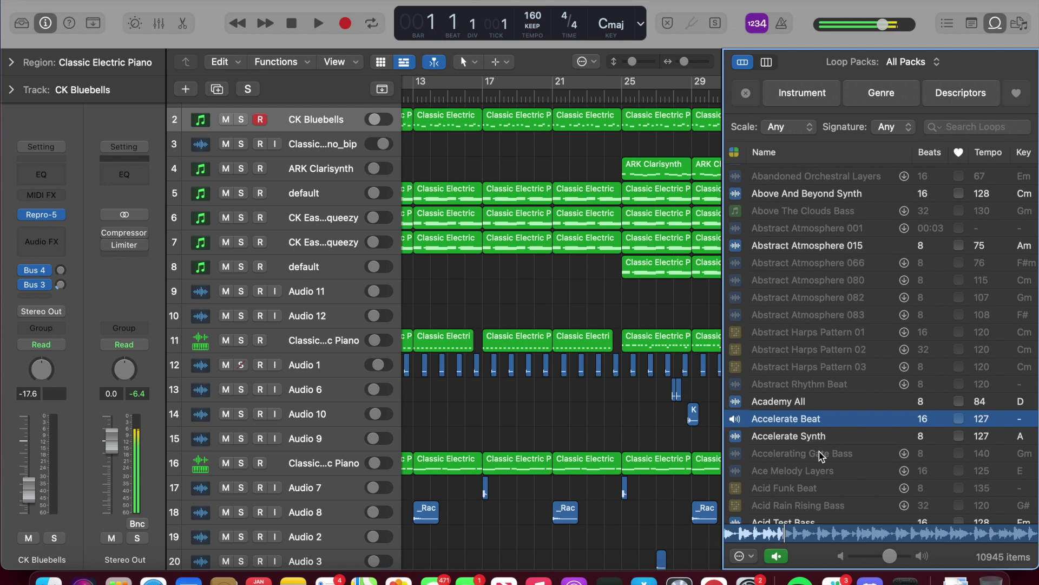
pyautogui.scroll(-2, 820, 465)
pyautogui.click(814, 482)
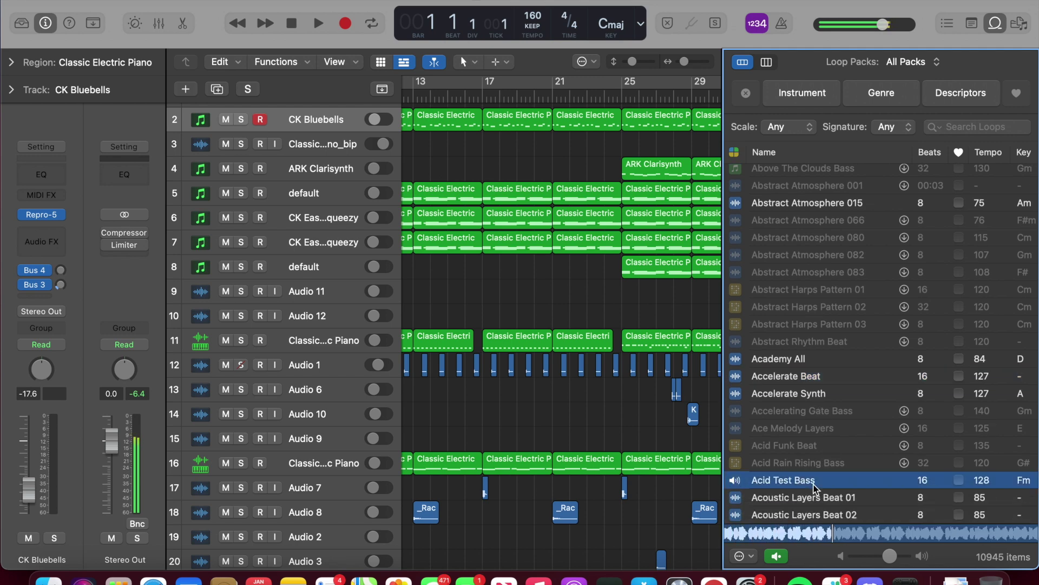
pyautogui.press('space')
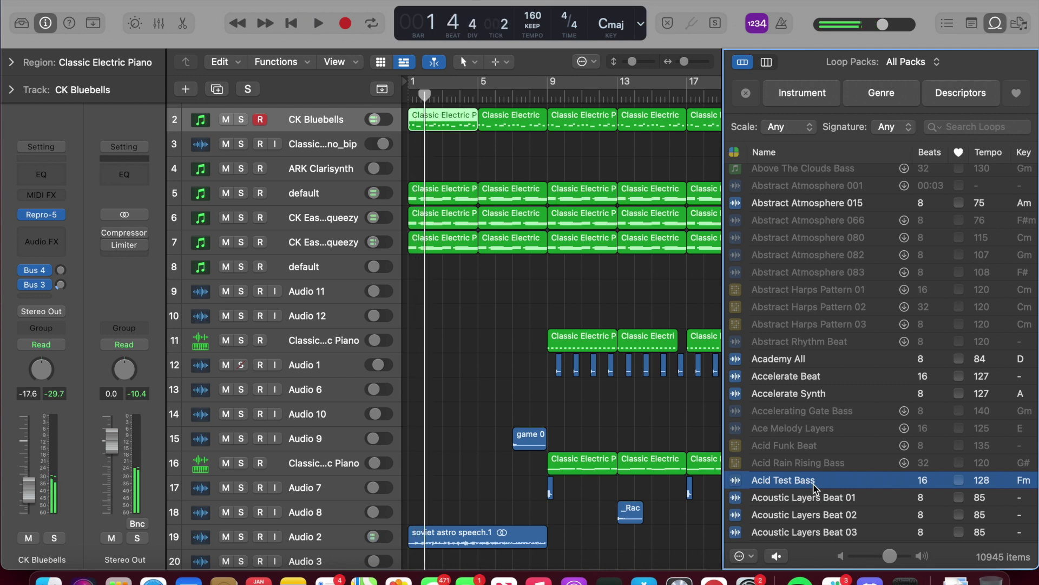
# - Close the Loop Browser and scroll through the full arrangement of tracks
pyautogui.click(994, 26)
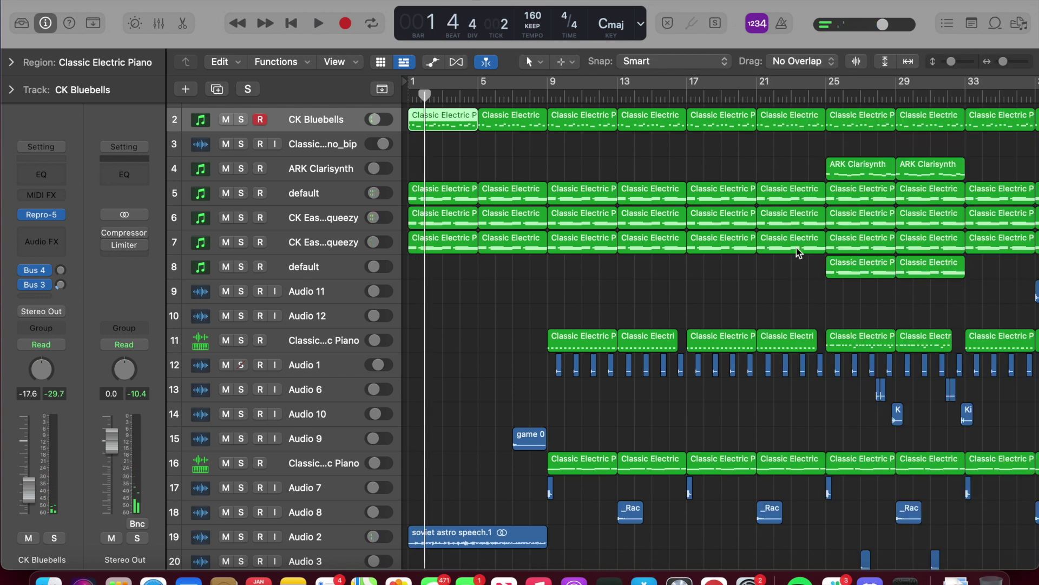
pyautogui.scroll(-5, 647, 323)
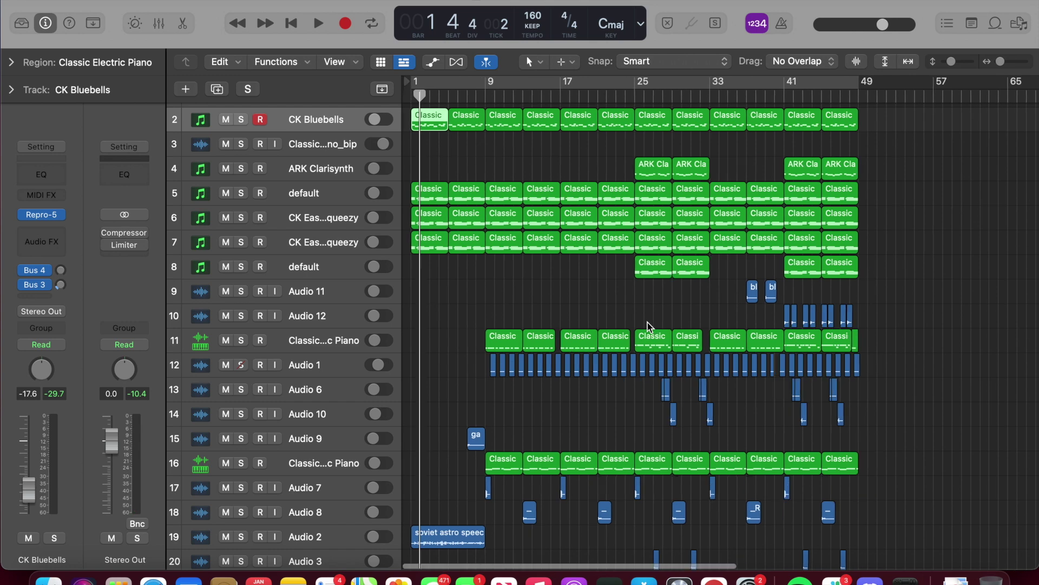
pyautogui.scroll(-1, 648, 322)
pyautogui.scroll(-3, 647, 323)
pyautogui.scroll(5, 648, 325)
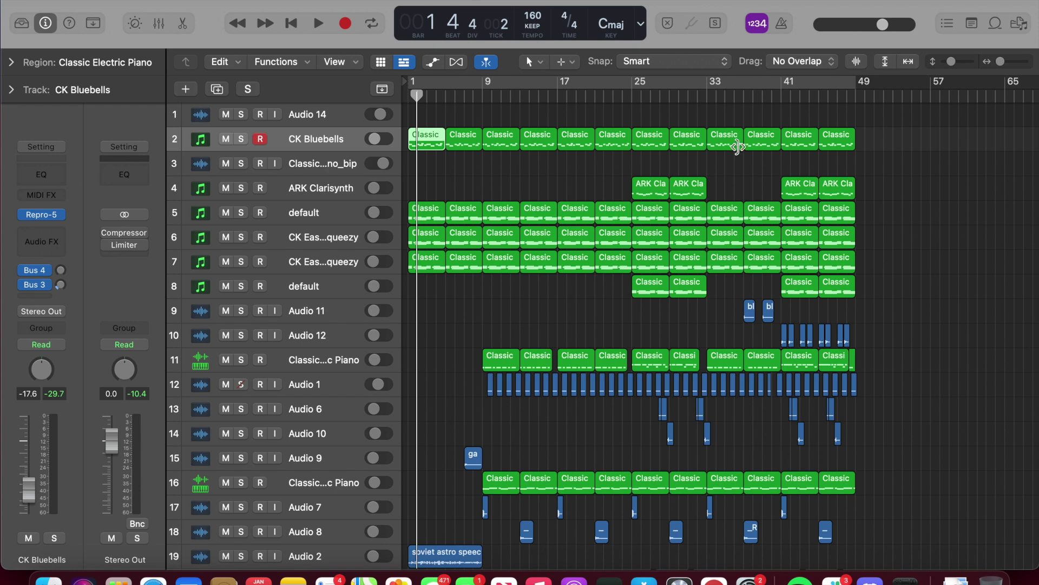
# - Briefly check the project notes and the Classic Electric Piano region's 18-note event list
pyautogui.click(972, 24)
pyautogui.click(972, 24)
pyautogui.click(951, 25)
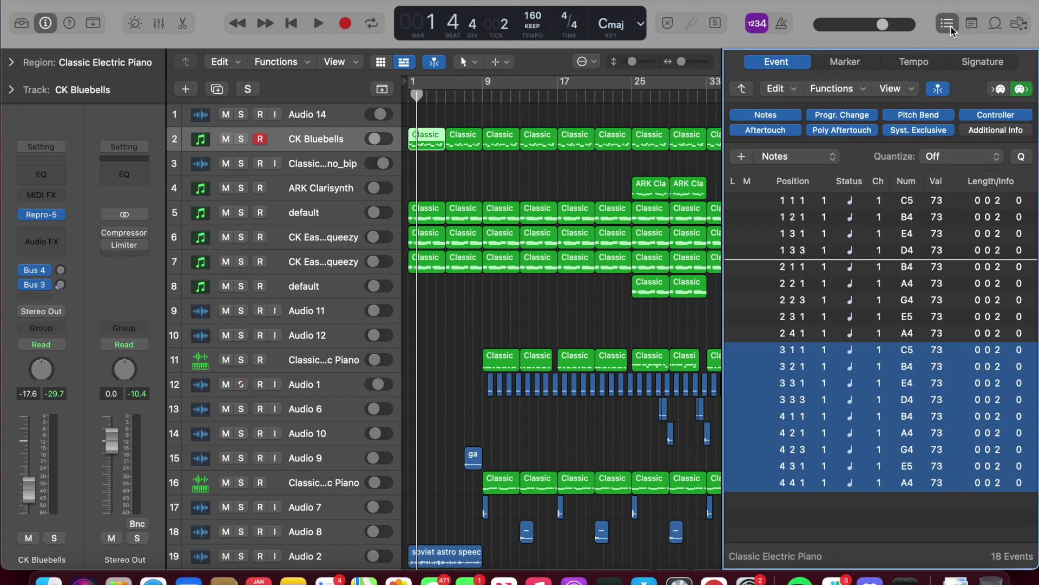
pyautogui.click(951, 27)
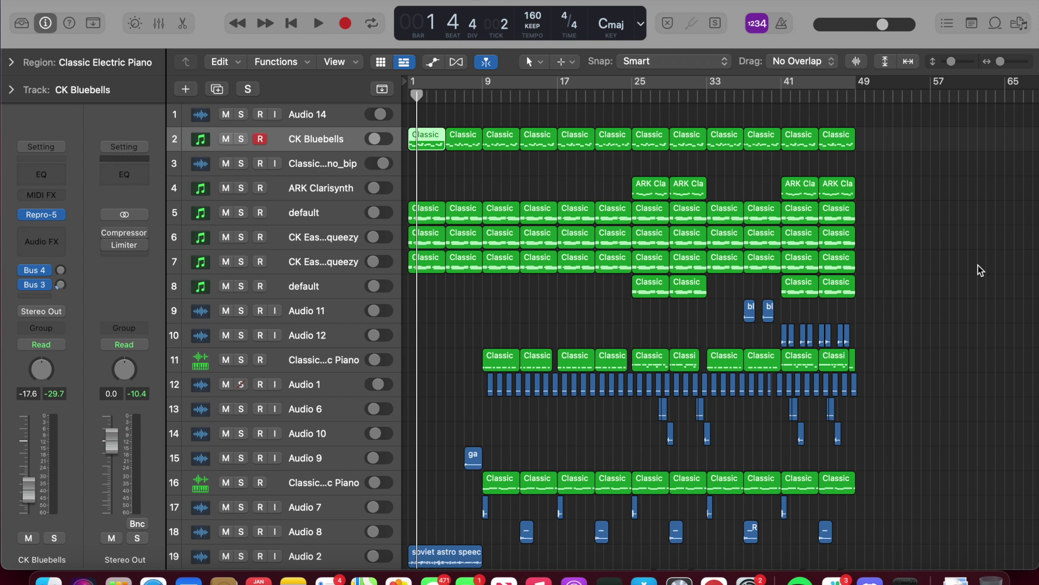
pyautogui.scroll(-1, 1036, 440)
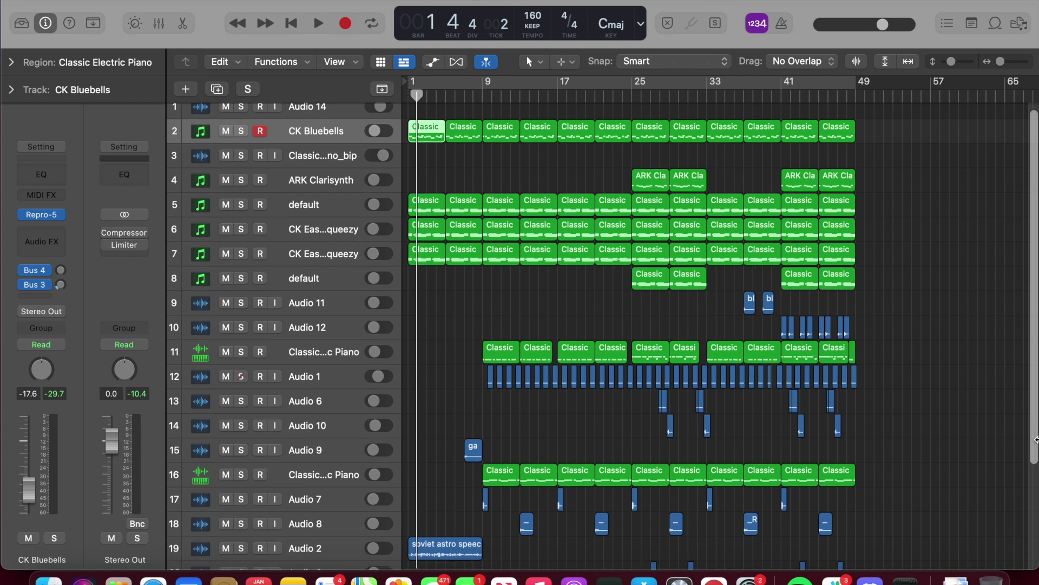
pyautogui.scroll(-5, 1037, 440)
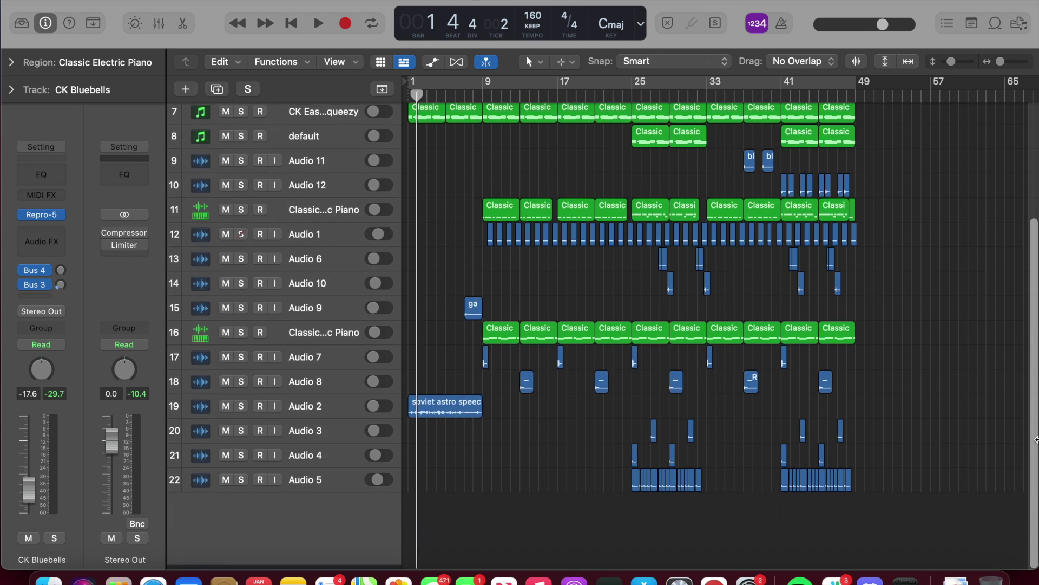
pyautogui.scroll(4, 1036, 440)
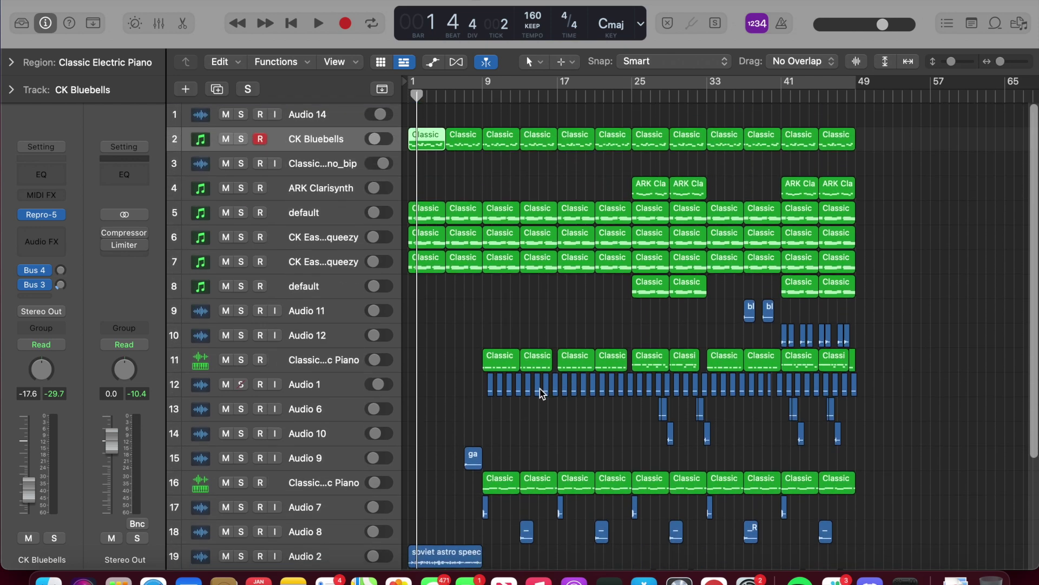
pyautogui.scroll(-6, 540, 389)
pyautogui.scroll(1, 540, 388)
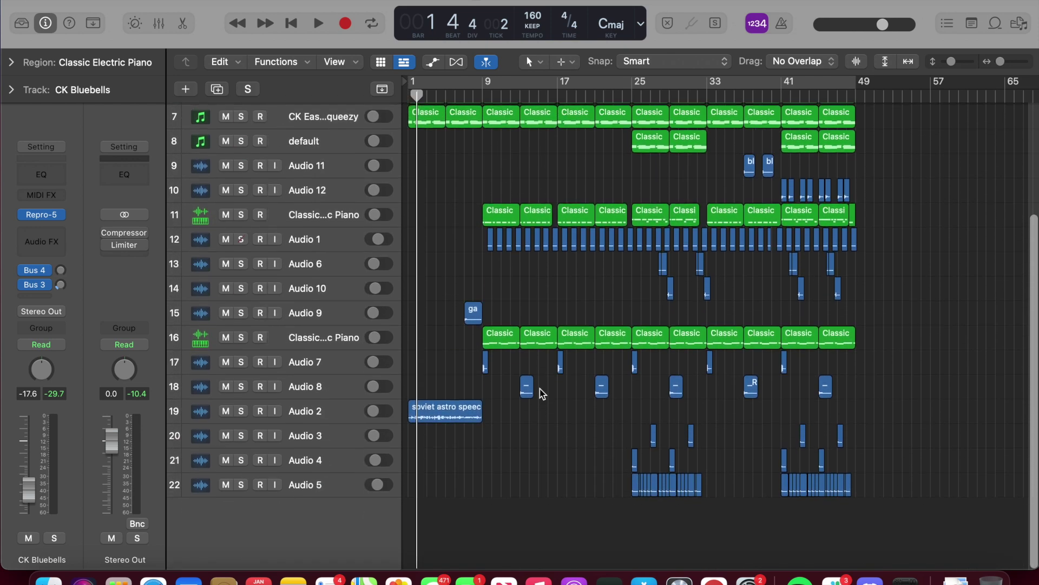
pyautogui.scroll(5, 540, 388)
pyautogui.scroll(-4, 540, 388)
pyautogui.scroll(5, 540, 388)
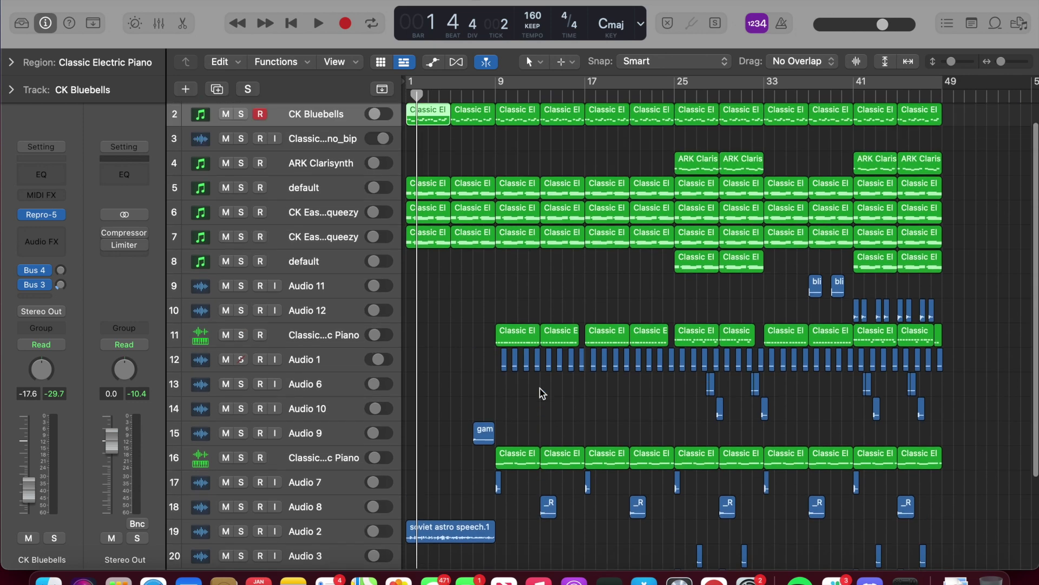
pyautogui.scroll(1, 540, 388)
pyautogui.scroll(3, 541, 389)
pyautogui.scroll(-3, 540, 388)
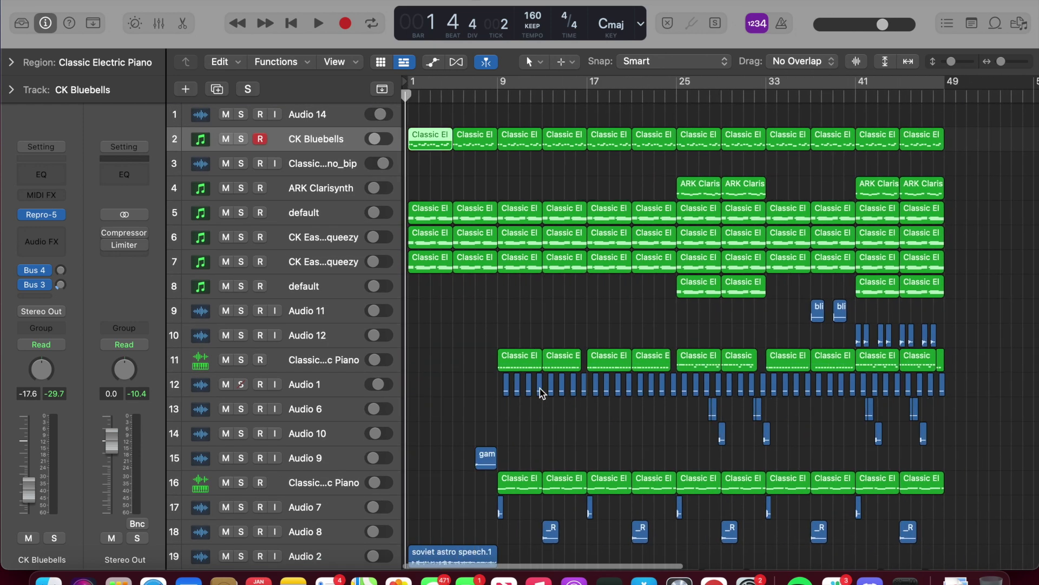